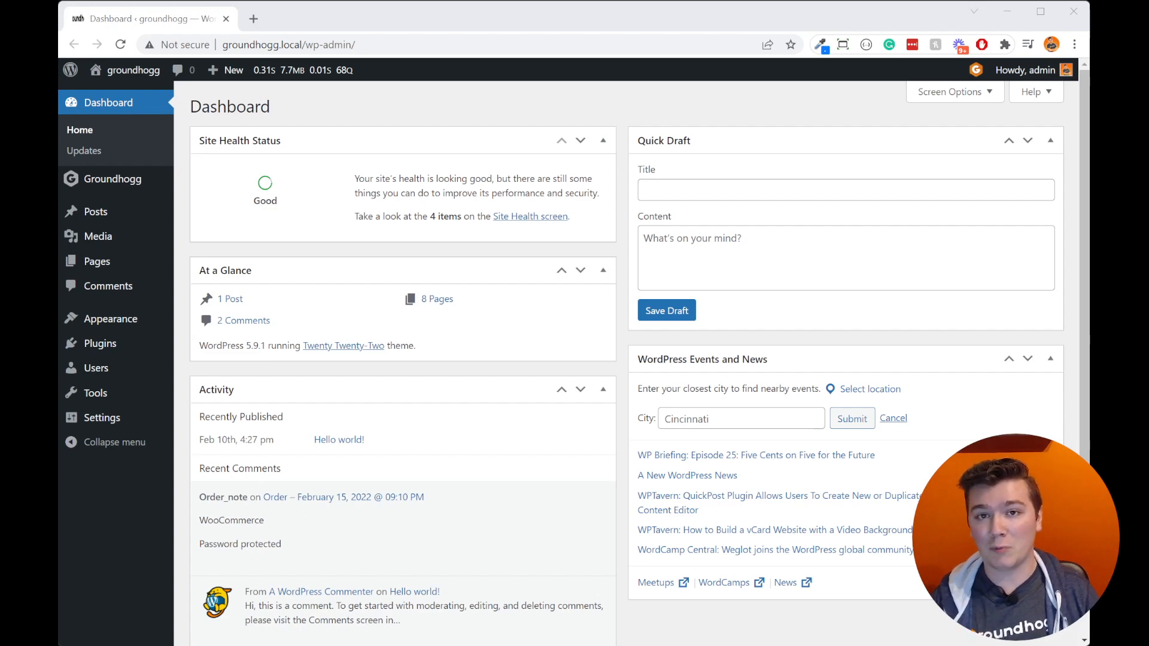
Step: Open the Groundhogg contacts list and open the record of the contact that has a profile photo and mobile number
{"action": "mouse_move", "coordinate": [113, 179]}
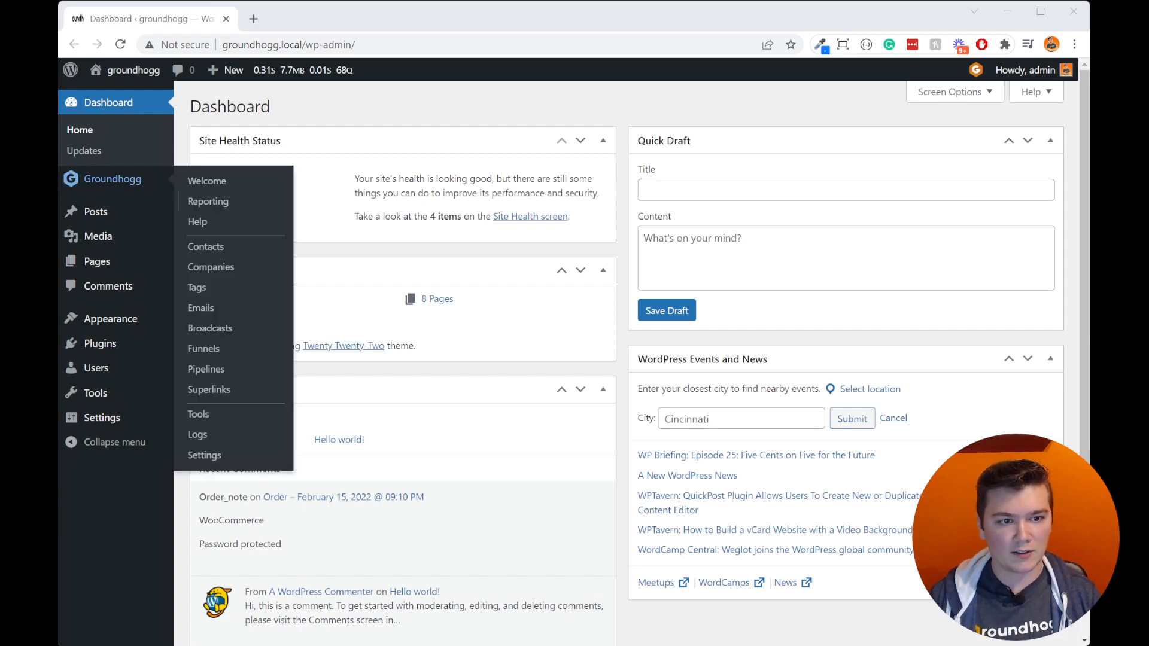
{"action": "left_click", "coordinate": [205, 247]}
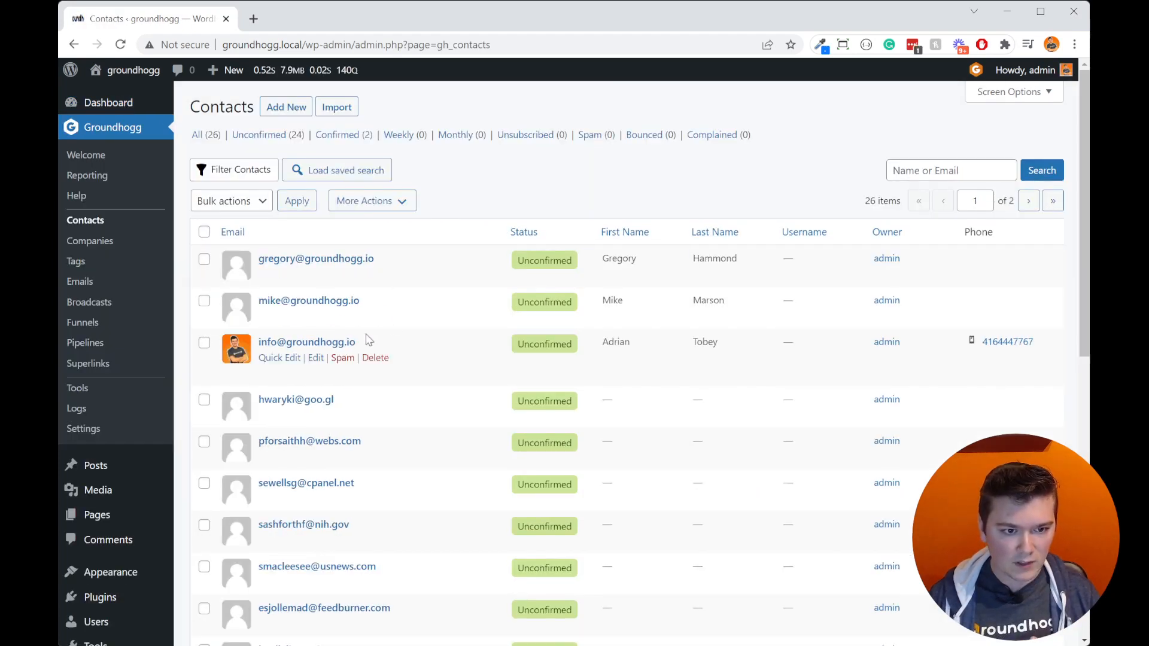
{"action": "left_click", "coordinate": [329, 343]}
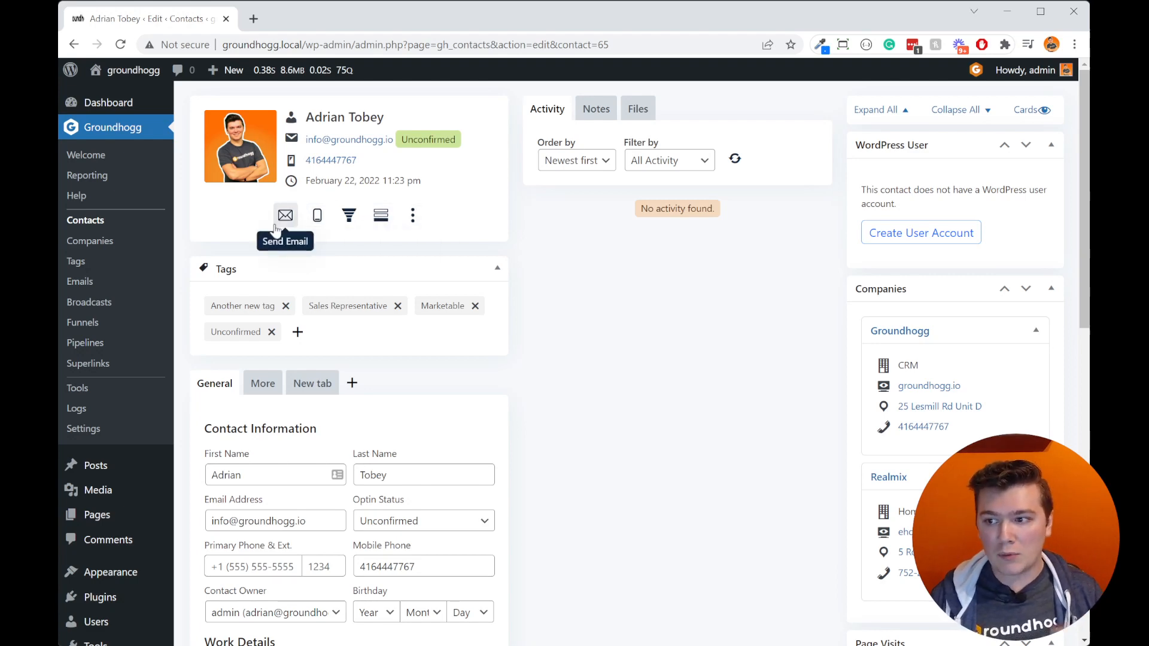
Step: View the Web Form in the contact's internal form submission dialog and close it without submitting
{"action": "left_click", "coordinate": [380, 216]}
{"action": "left_click", "coordinate": [538, 326]}
{"action": "left_click", "coordinate": [526, 383]}
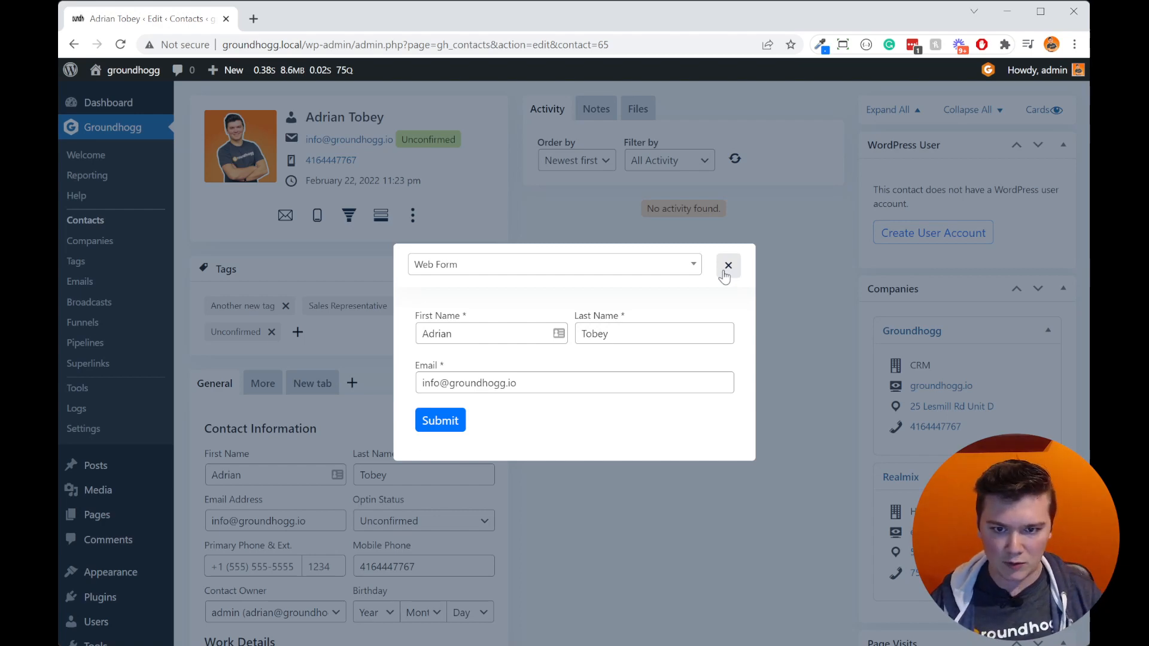
{"action": "left_click", "coordinate": [727, 265]}
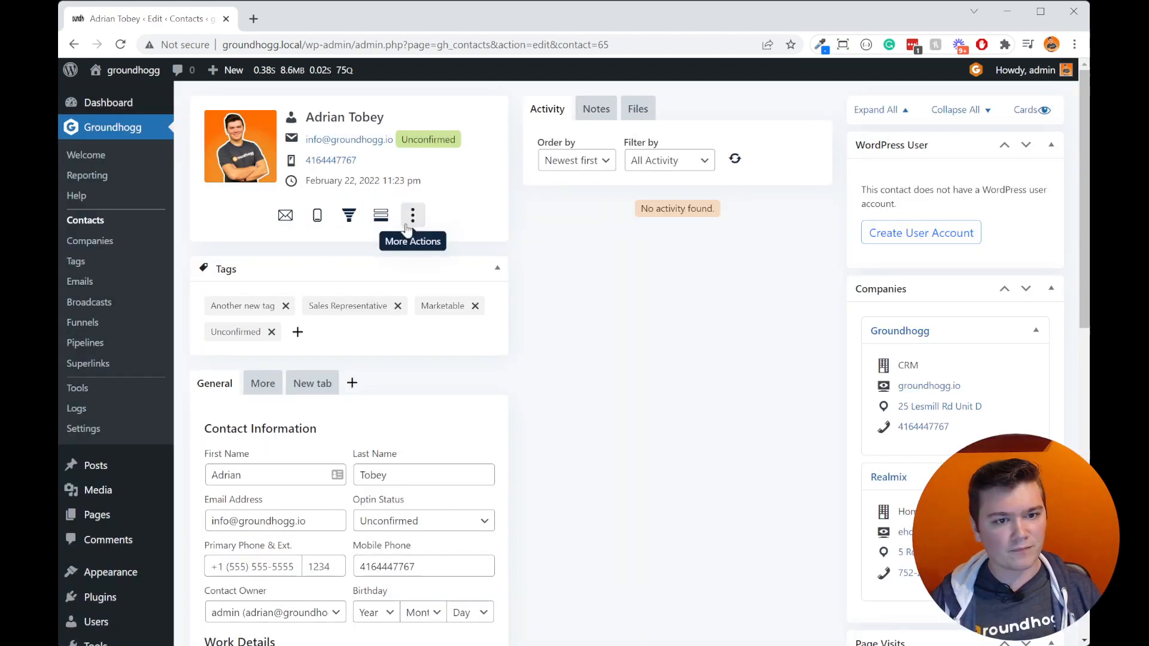
Step: View the steps of the Lead Gen Demo - Copy funnel in the add-to-funnel dialog and close it without adding the contact
{"action": "left_click", "coordinate": [349, 215]}
{"action": "left_click", "coordinate": [612, 359]}
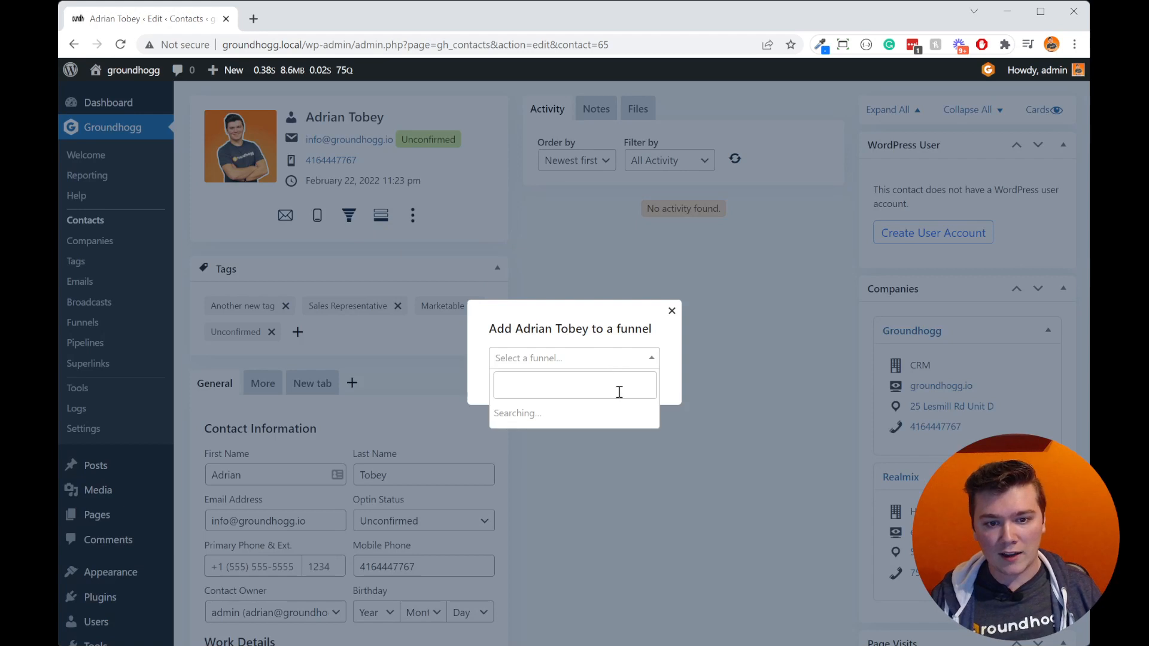
{"action": "left_click", "coordinate": [614, 414]}
{"action": "left_click", "coordinate": [546, 363]}
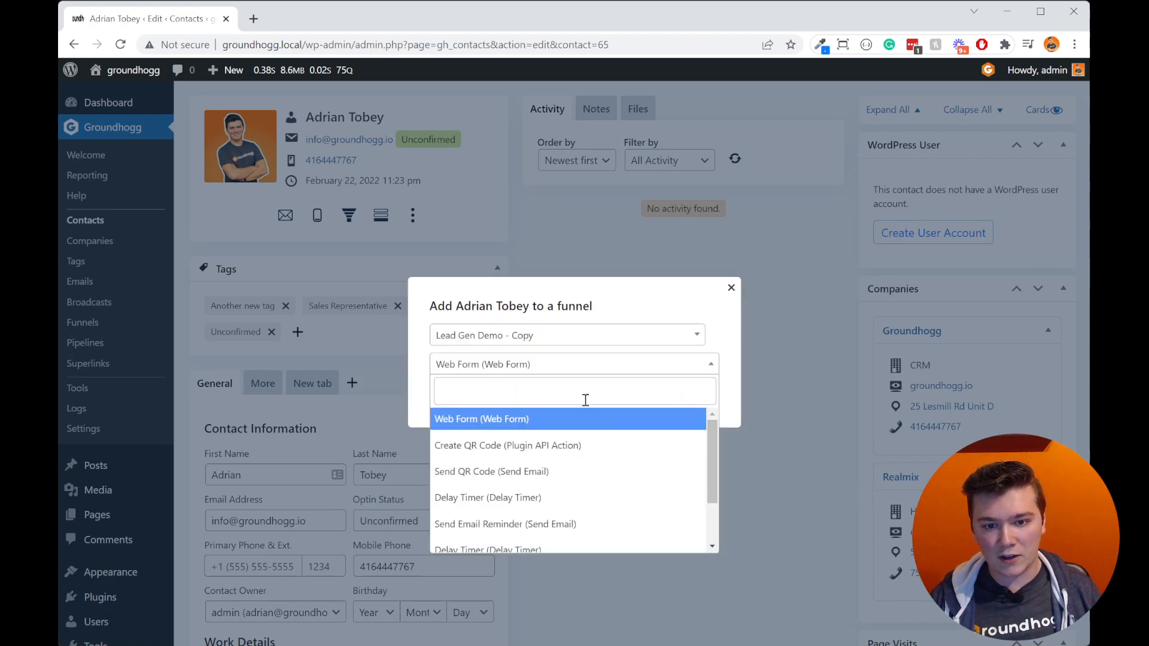
{"action": "left_click", "coordinate": [726, 293]}
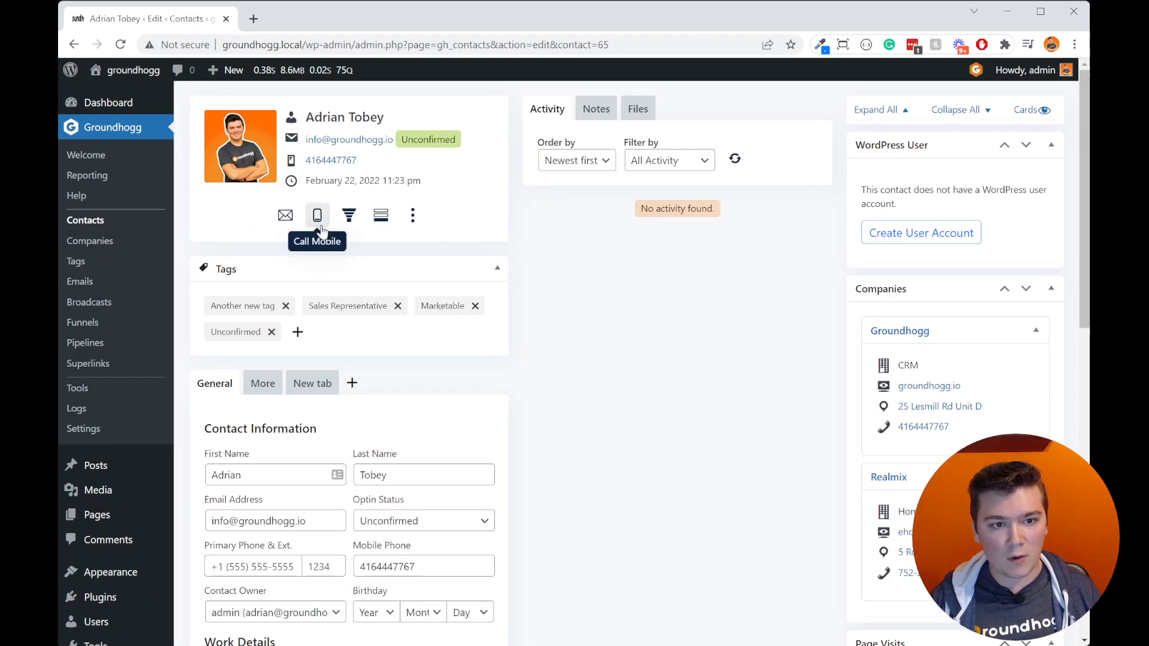
Step: Start an email to the contact with a short greeting in the body, and close the composer without sending
{"action": "left_click", "coordinate": [280, 224]}
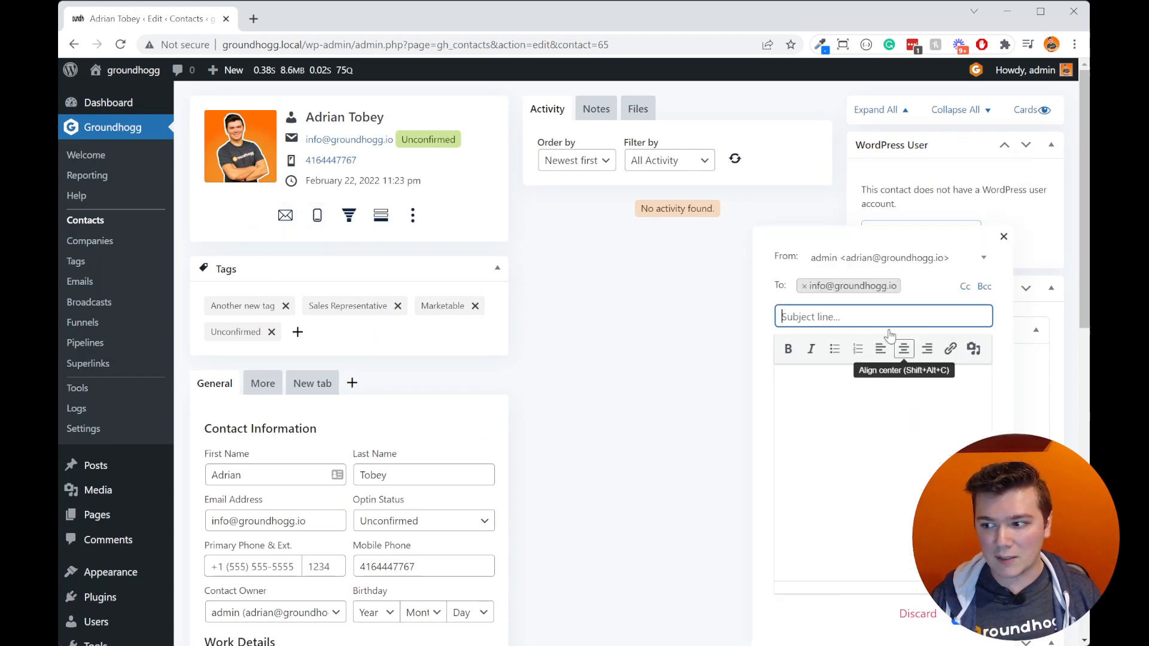
{"action": "left_click", "coordinate": [874, 421]}
{"action": "type", "text": "Hi Adrian"}
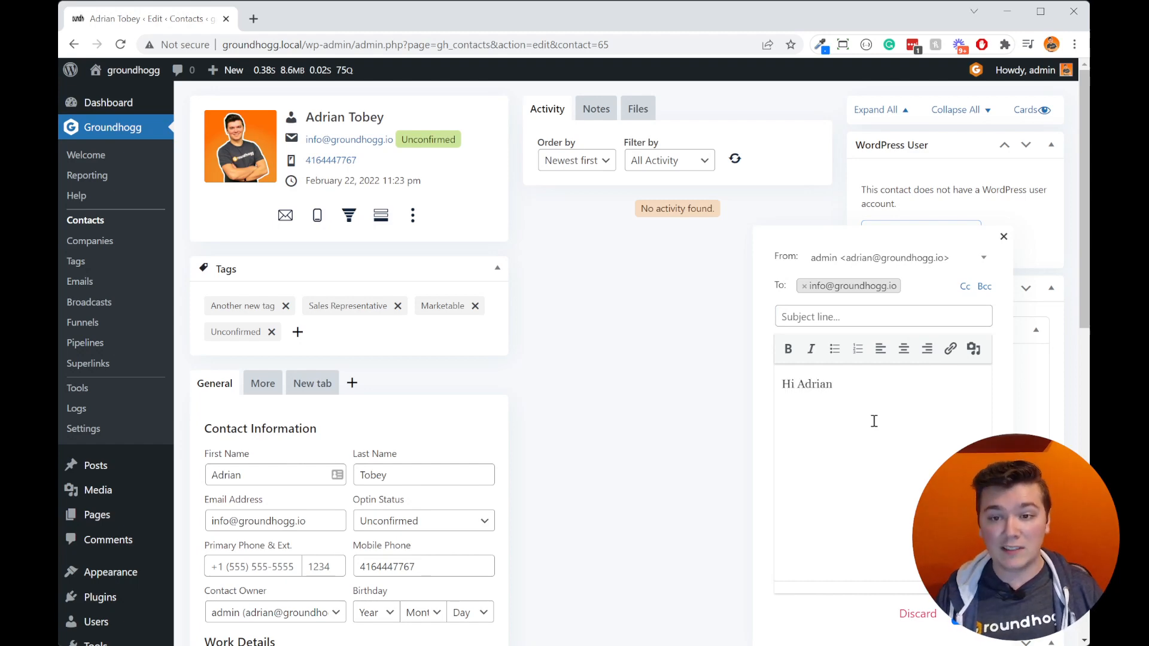
{"action": "left_click", "coordinate": [1003, 236]}
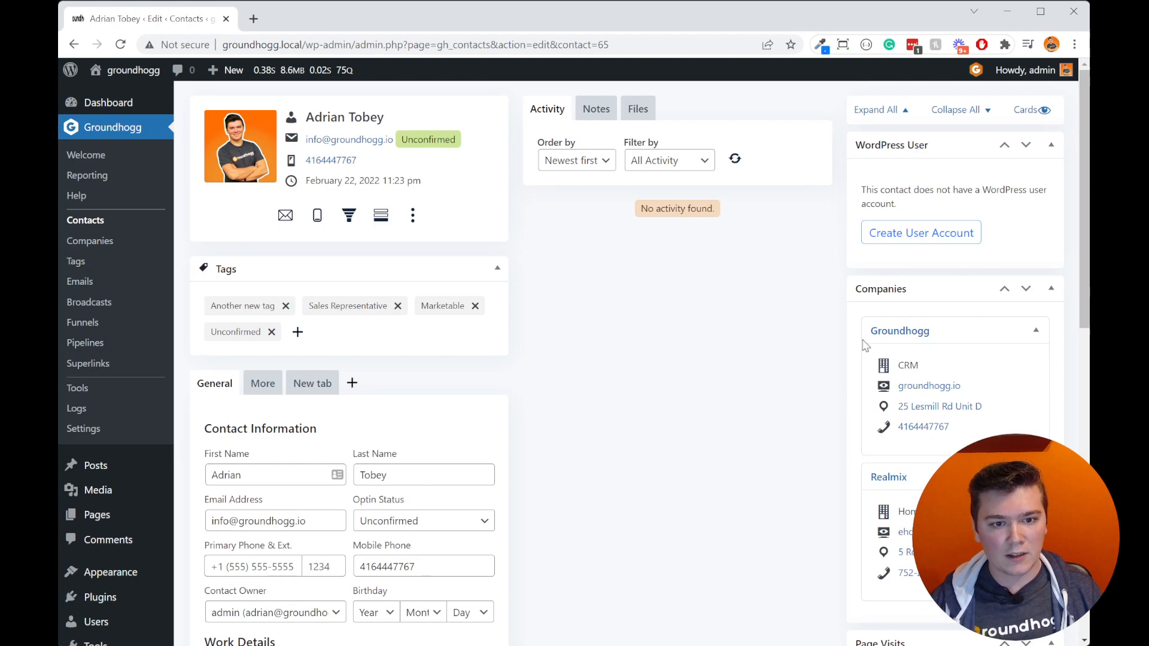
Step: View the list of contacts available for merging with this contact and close it without selecting one
{"action": "left_click", "coordinate": [413, 215]}
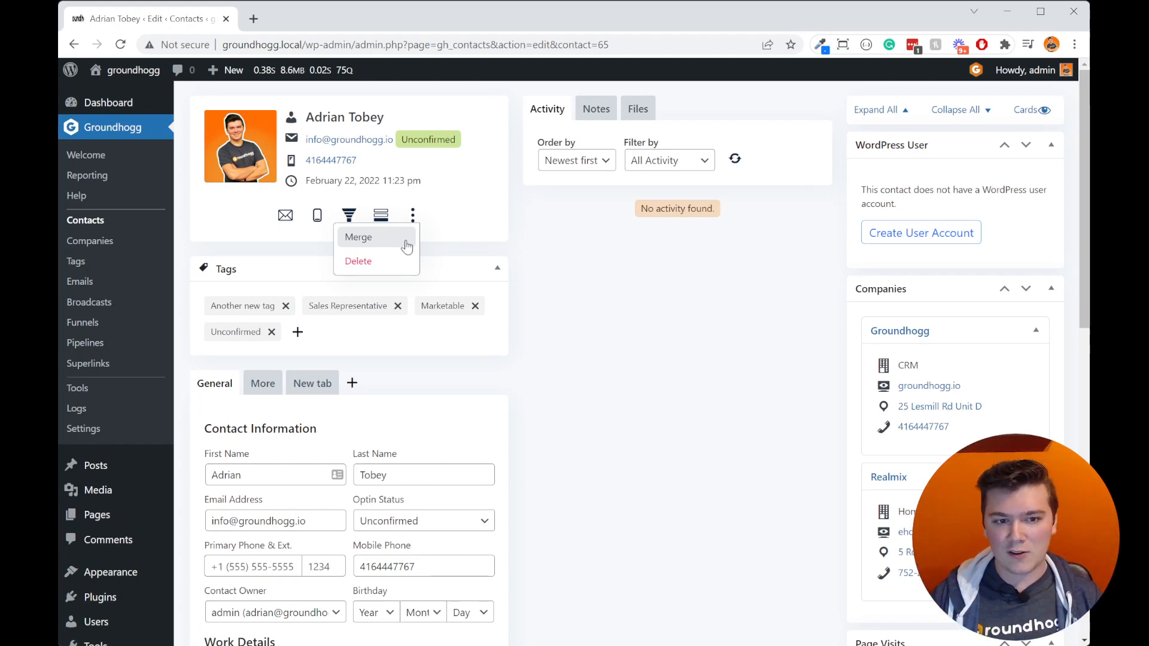
{"action": "left_click", "coordinate": [406, 245]}
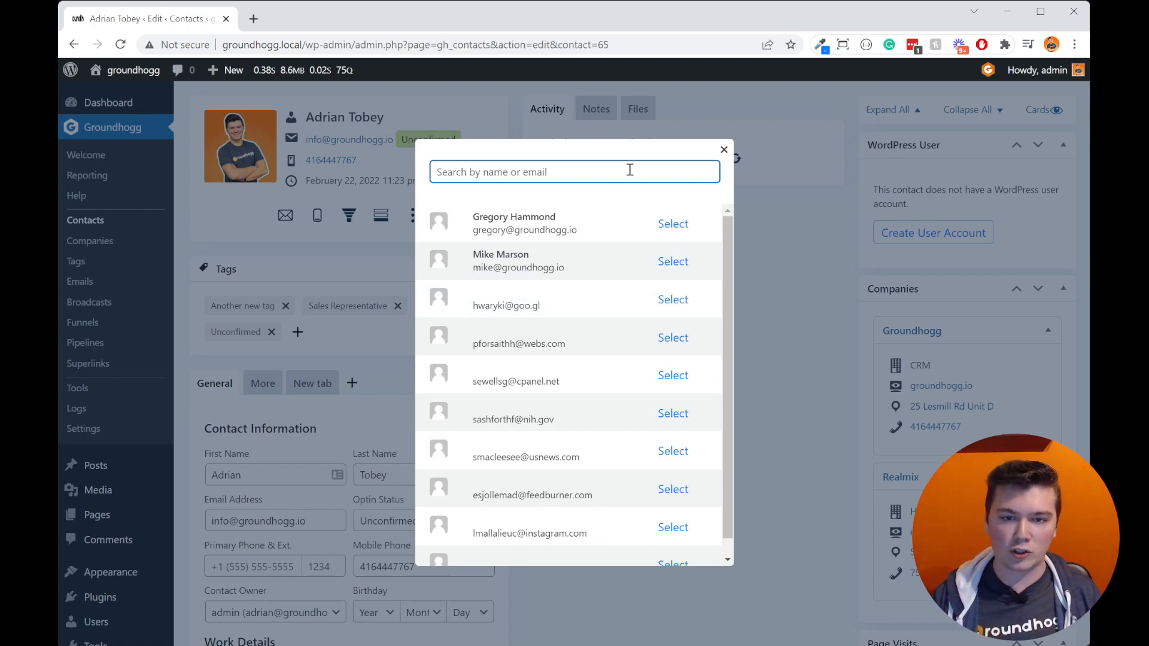
{"action": "left_click", "coordinate": [724, 149]}
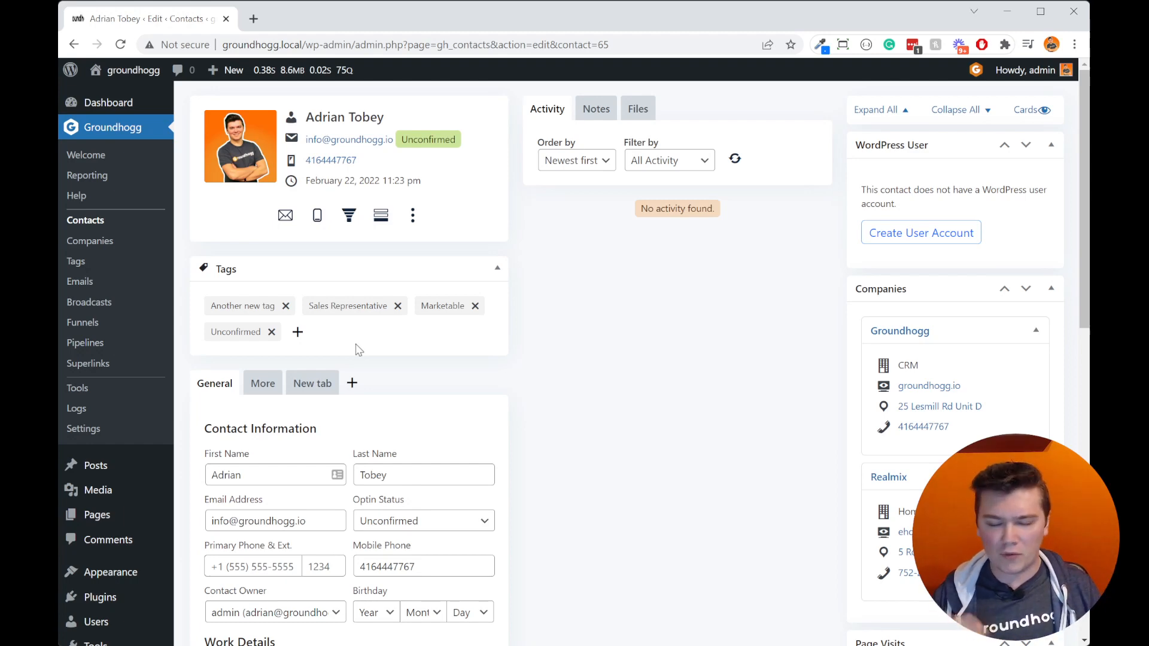
Step: Apply the tag "Add a new tag" to the contact, remove "Another new tag", and save the tag changes
{"action": "left_click", "coordinate": [297, 332]}
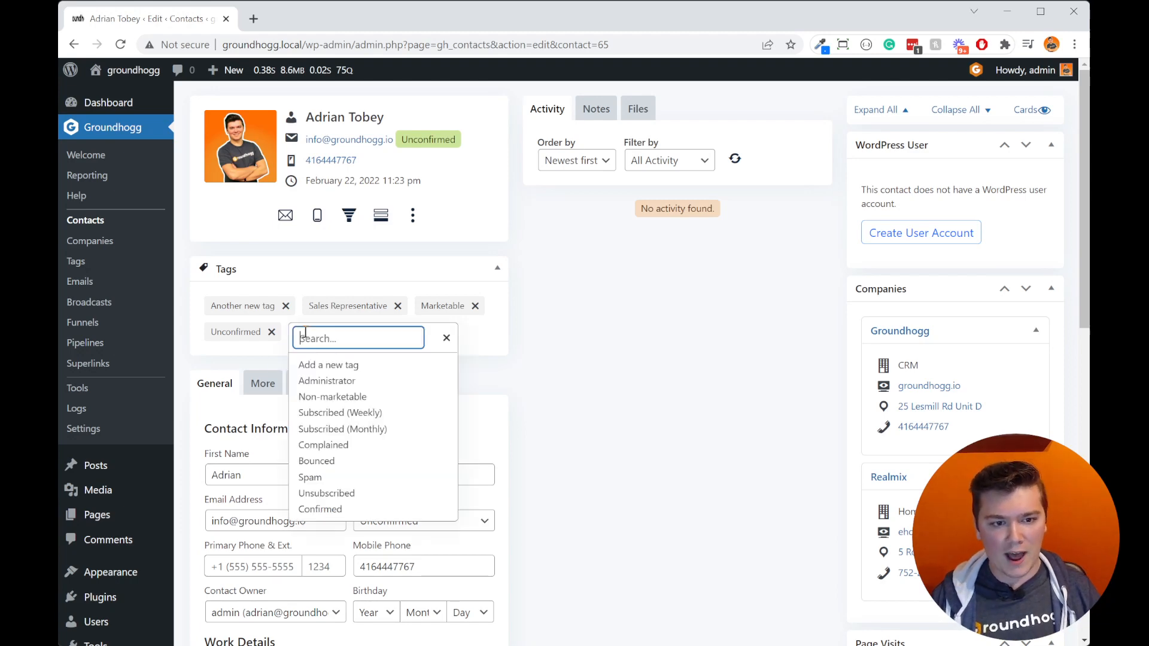
{"action": "left_click", "coordinate": [359, 362]}
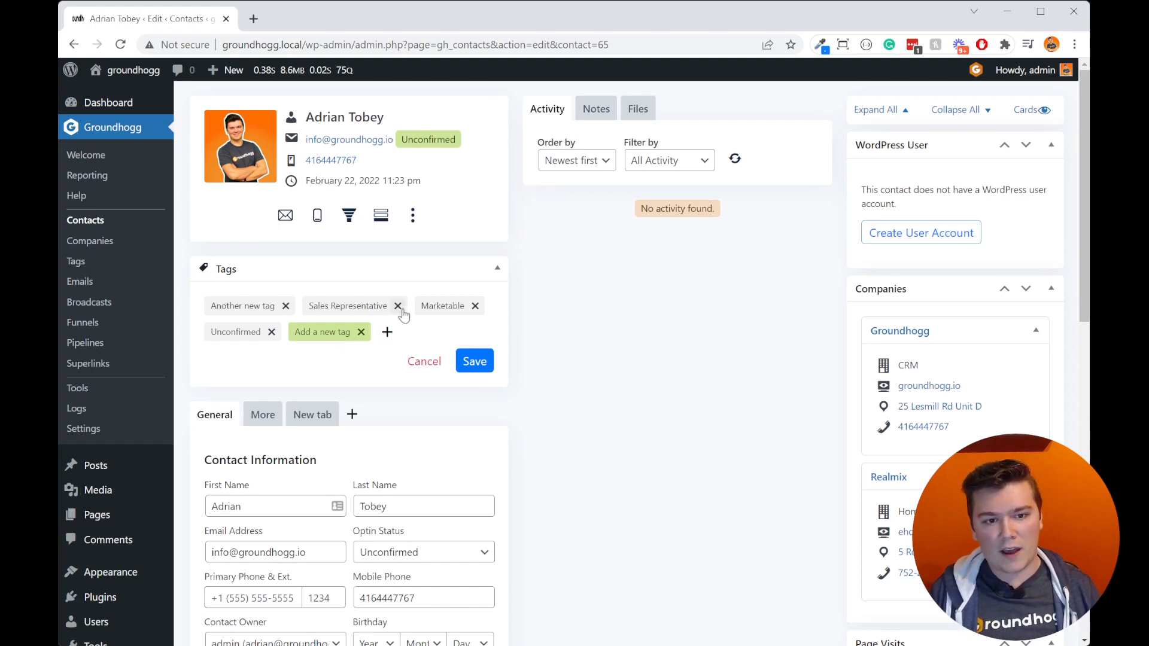
{"action": "left_click", "coordinate": [285, 306]}
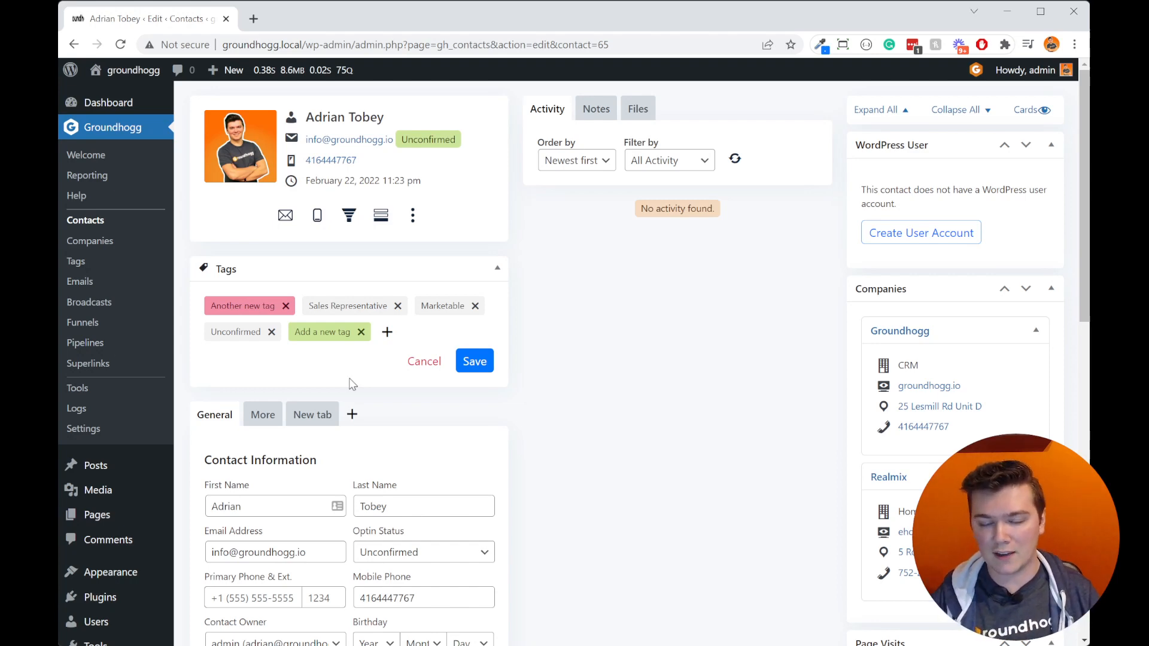
{"action": "left_click", "coordinate": [474, 364]}
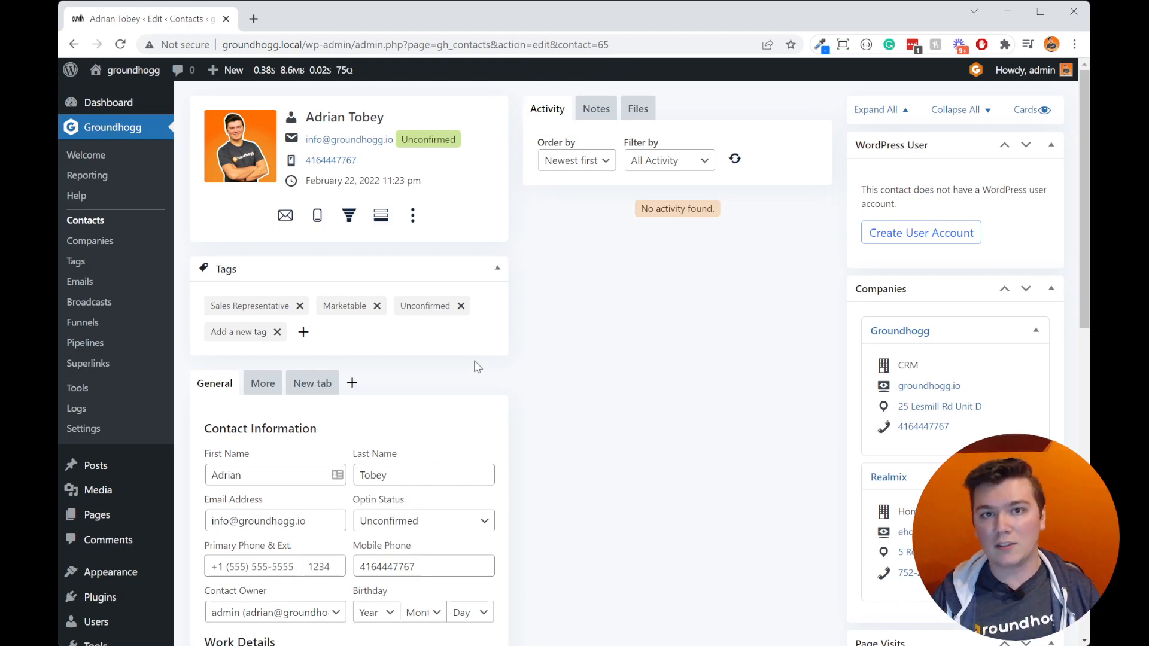
Step: Reapply "Another new tag" to the contact, remove the tag "Add a new tag", and save the tag changes
{"action": "left_click", "coordinate": [299, 333]}
{"action": "left_click", "coordinate": [329, 365]}
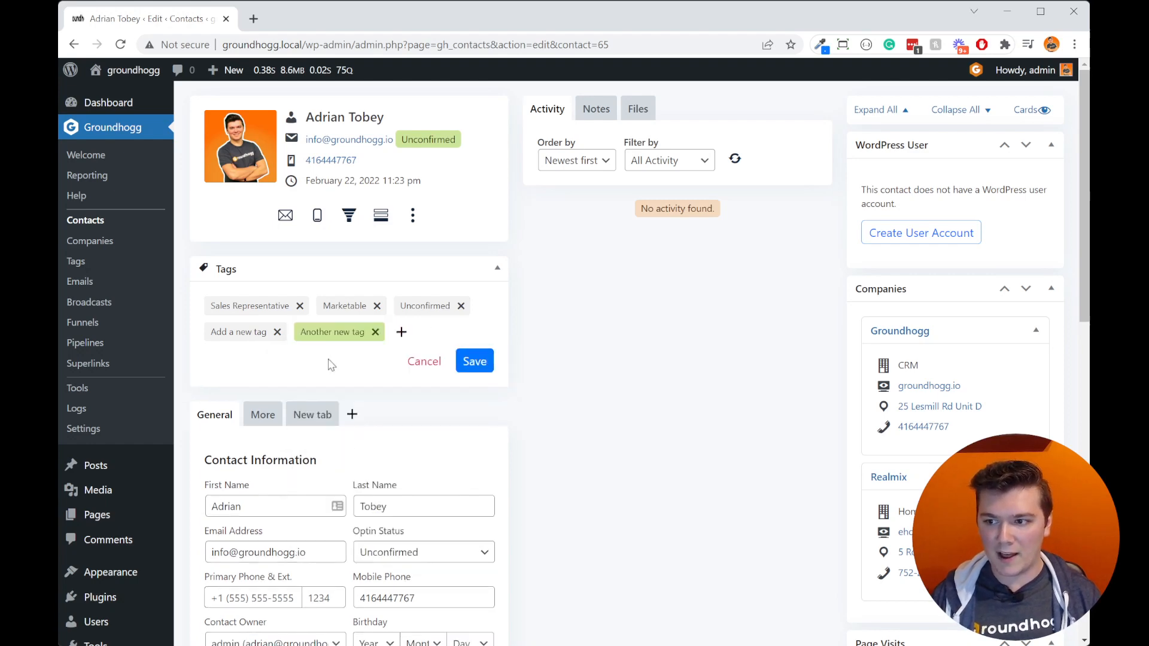
{"action": "left_click", "coordinate": [277, 332]}
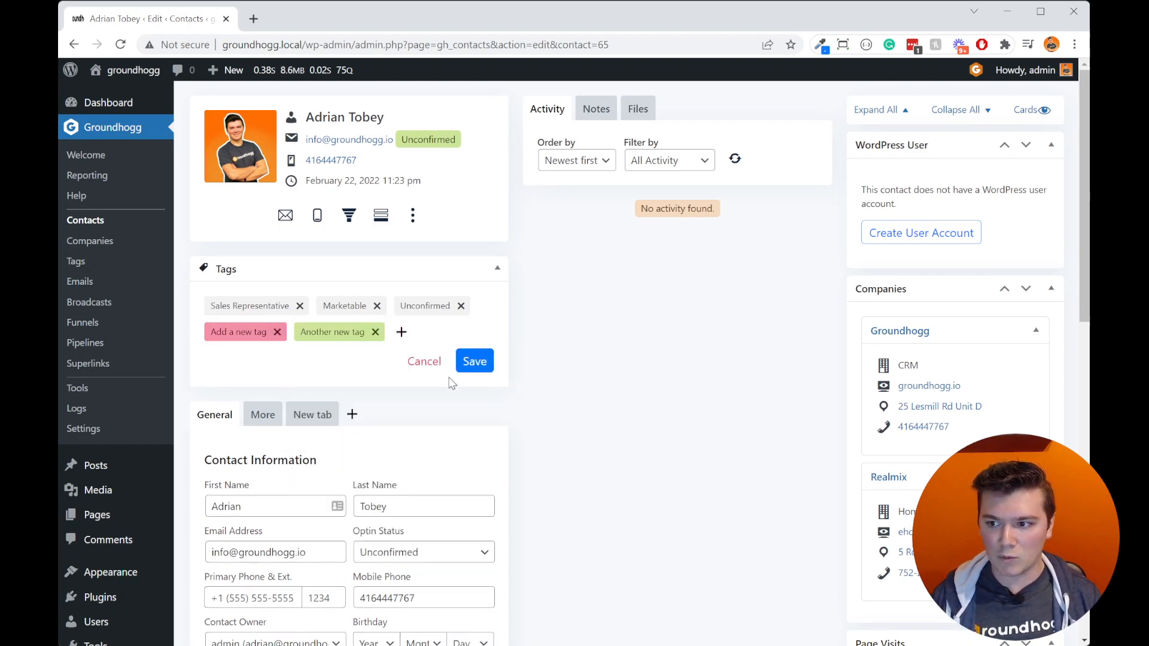
{"action": "left_click", "coordinate": [474, 362]}
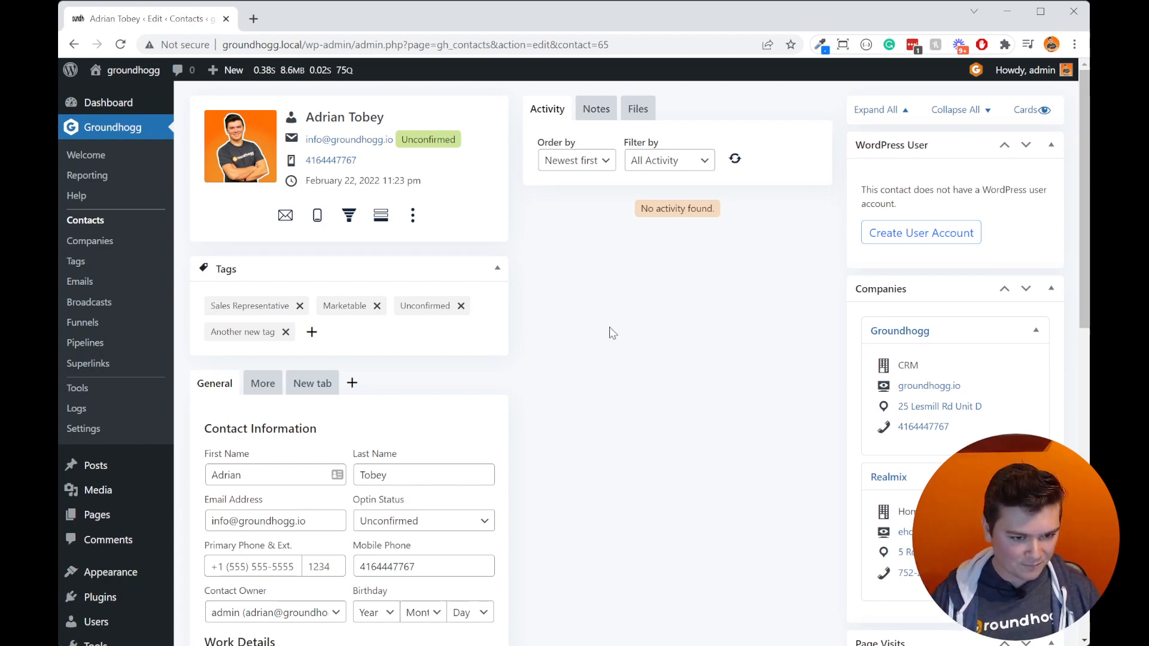
Step: Examine the contact's General details, from contact information and work details through location, source and compliance
{"action": "scroll", "coordinate": [658, 382], "scroll_direction": "down", "scroll_amount": 4}
{"action": "scroll", "coordinate": [657, 384], "scroll_direction": "up", "scroll_amount": 4}
{"action": "scroll", "coordinate": [657, 384], "scroll_direction": "down", "scroll_amount": 4}
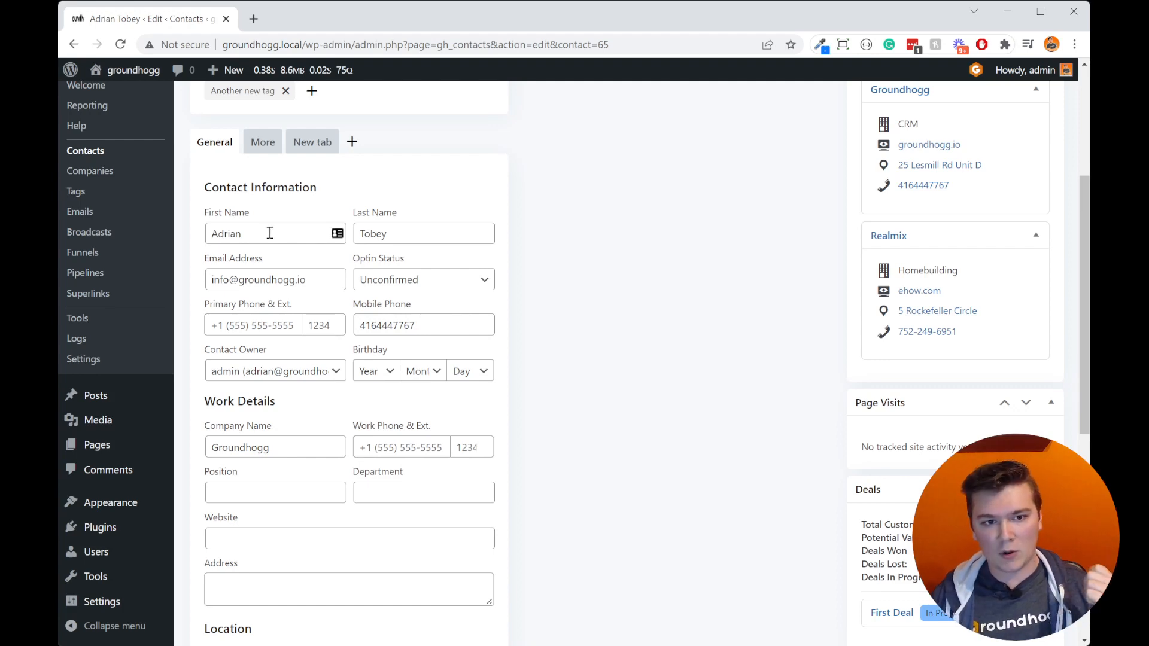
{"action": "scroll", "coordinate": [662, 476], "scroll_direction": "down", "scroll_amount": 2}
{"action": "scroll", "coordinate": [293, 347], "scroll_direction": "down", "scroll_amount": 5}
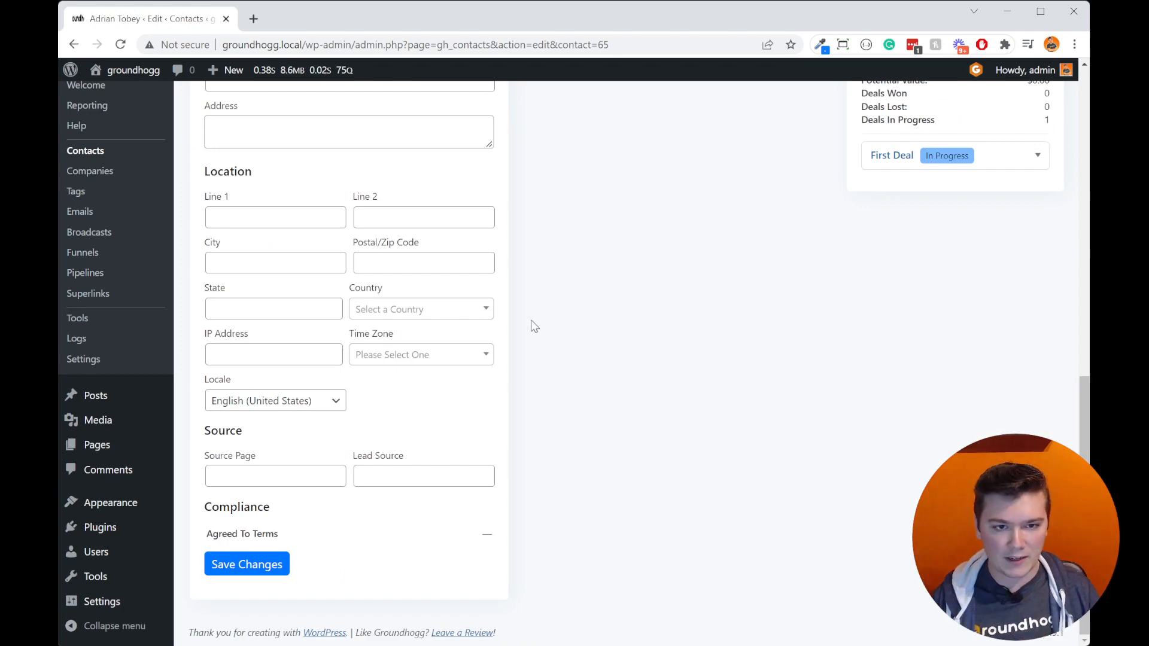
{"action": "scroll", "coordinate": [595, 405], "scroll_direction": "up", "scroll_amount": 10}
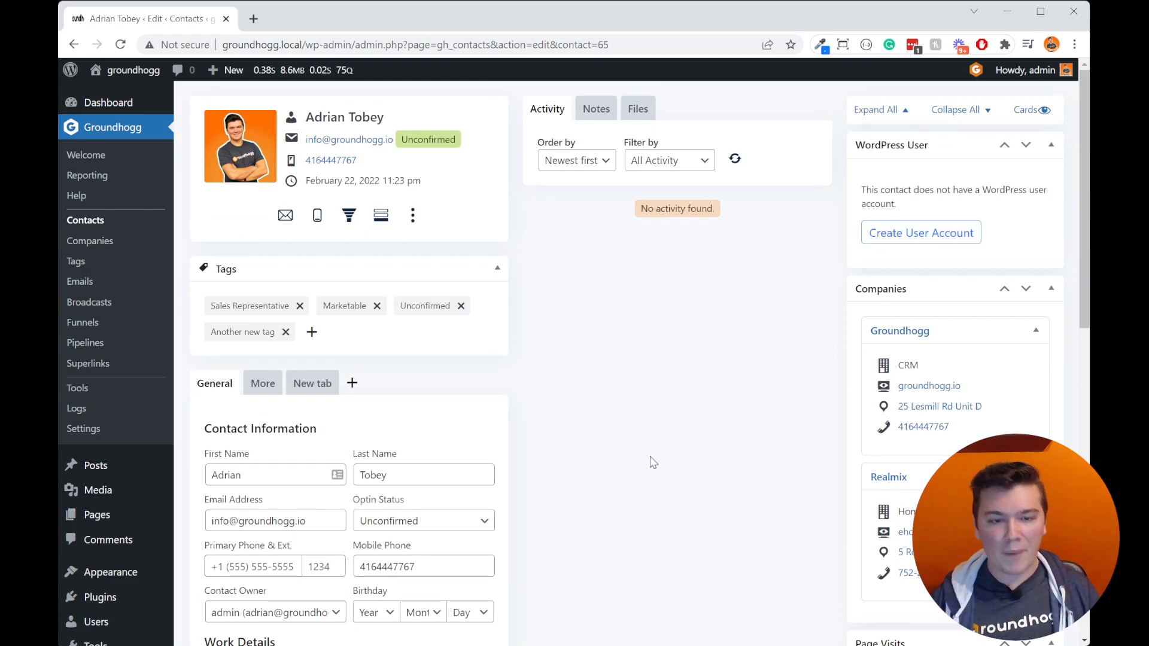
{"action": "scroll", "coordinate": [634, 460], "scroll_direction": "down", "scroll_amount": 9}
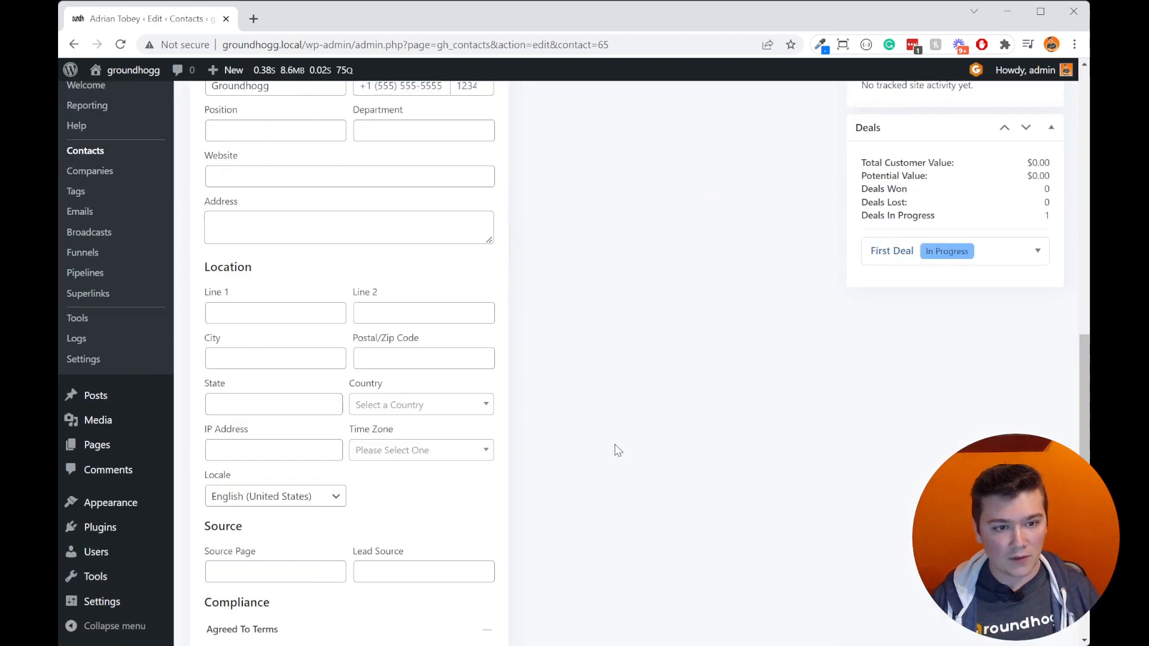
{"action": "scroll", "coordinate": [618, 450], "scroll_direction": "down", "scroll_amount": 2}
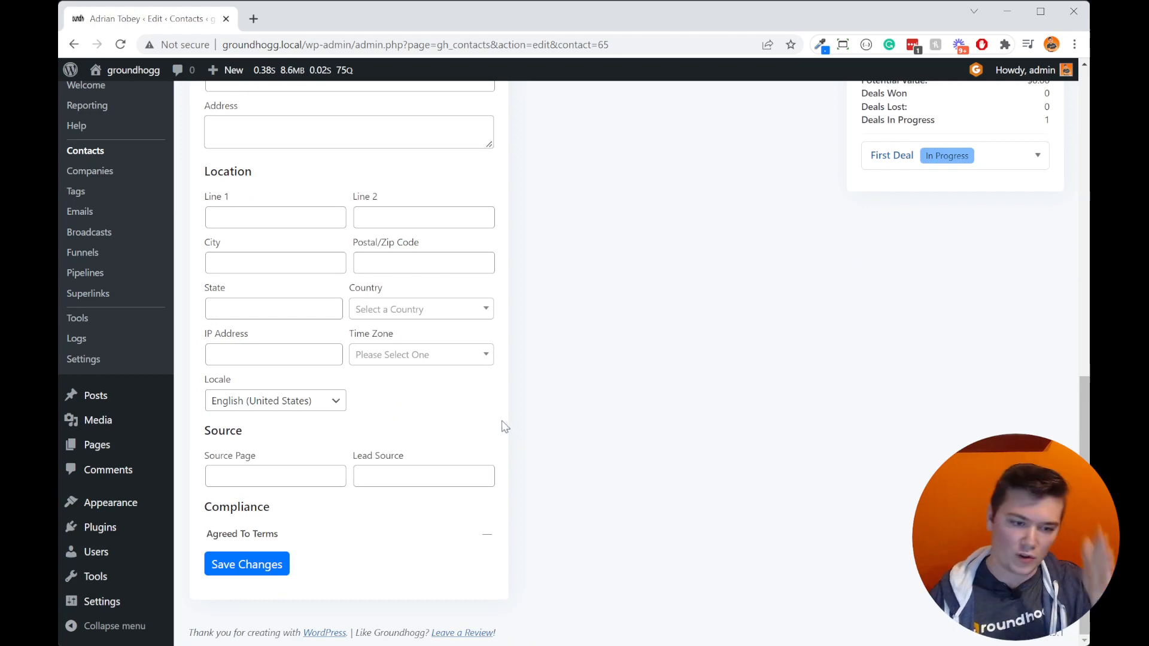
{"action": "scroll", "coordinate": [515, 440], "scroll_direction": "up", "scroll_amount": 6}
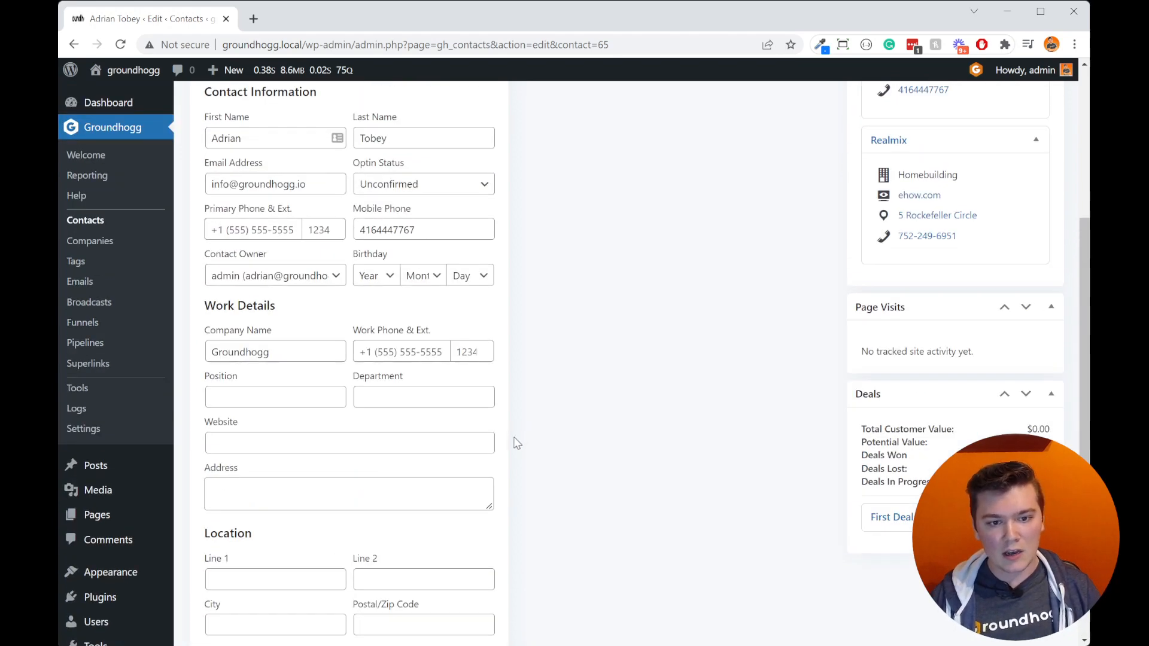
Step: Check the contact's opt-in status options, keeping Unconfirmed, and save the General details
{"action": "scroll", "coordinate": [515, 443], "scroll_direction": "up", "scroll_amount": 4}
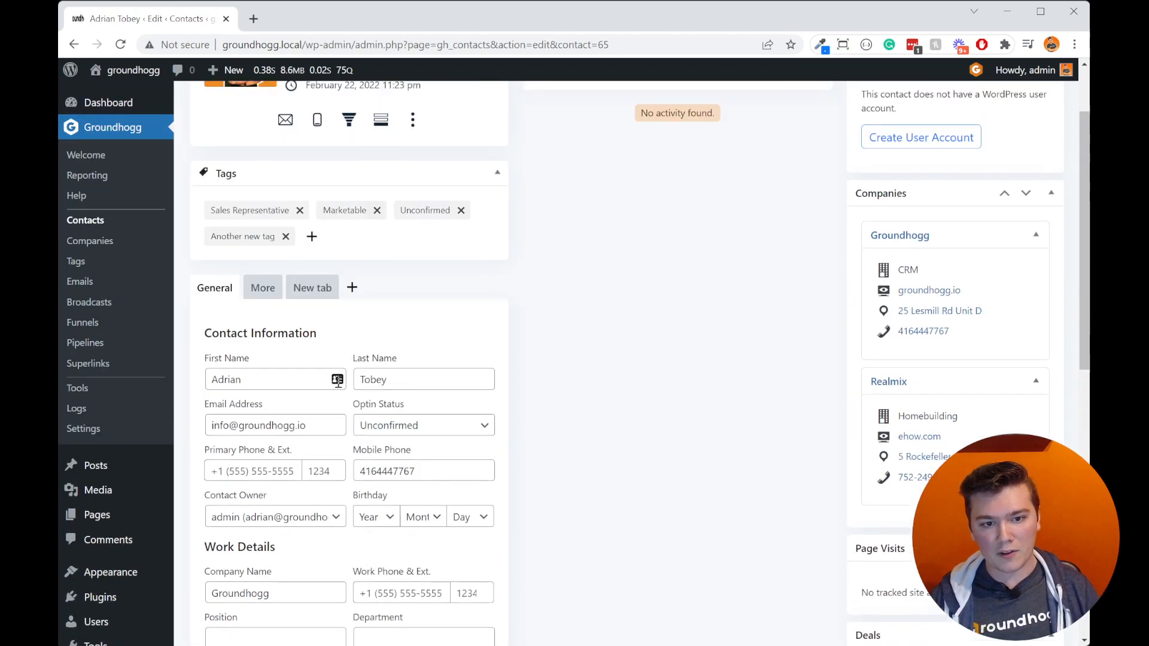
{"action": "left_click", "coordinate": [407, 432]}
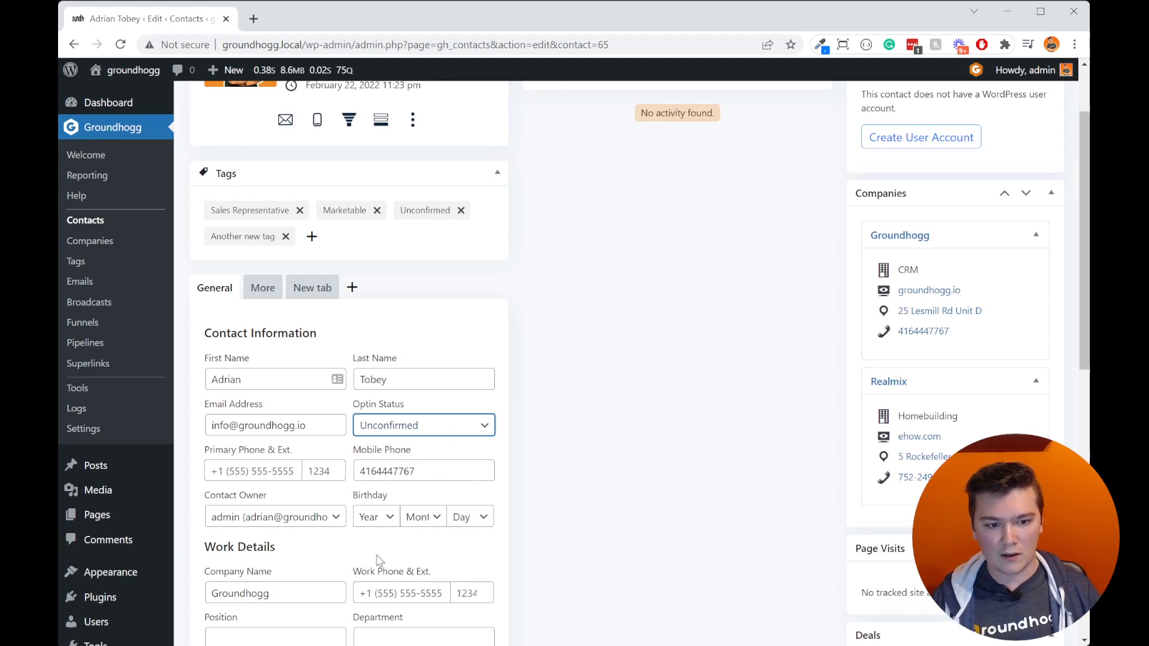
{"action": "scroll", "coordinate": [378, 561], "scroll_direction": "down", "scroll_amount": 4}
{"action": "scroll", "coordinate": [378, 561], "scroll_direction": "down", "scroll_amount": 6}
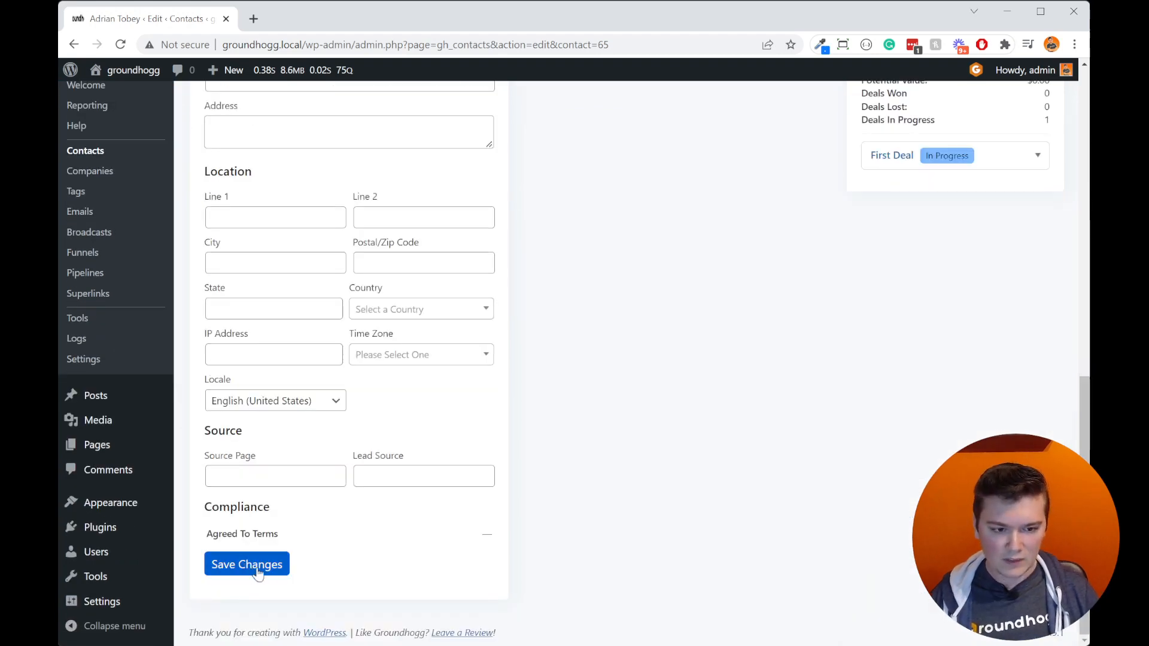
{"action": "left_click", "coordinate": [277, 572]}
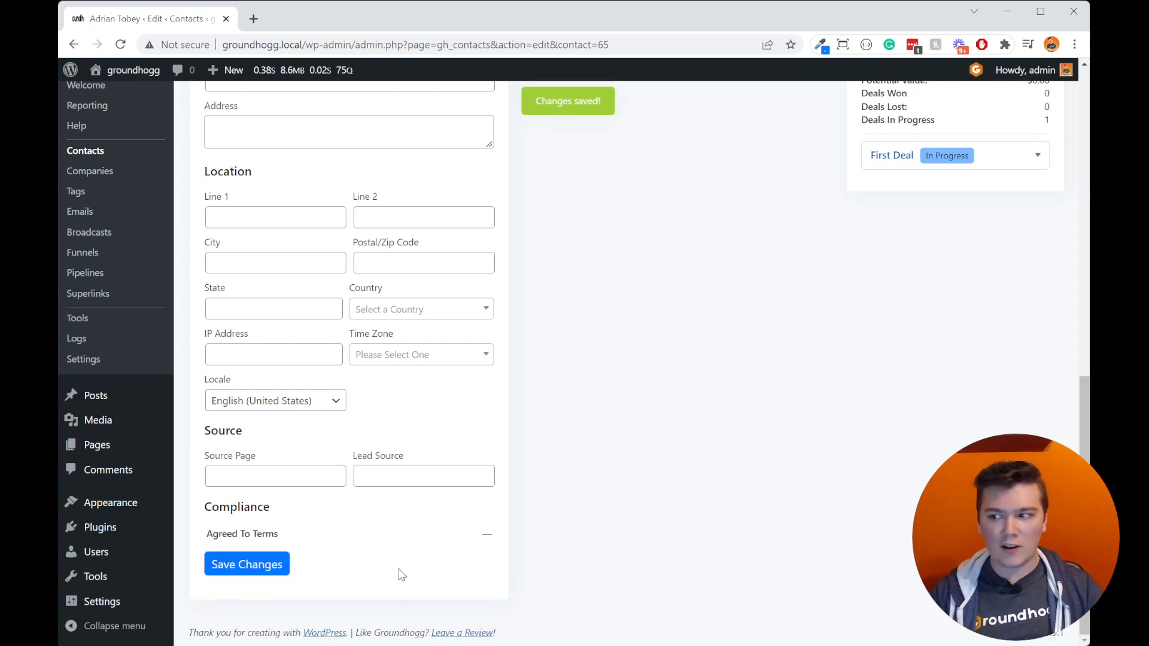
Step: Open the contact's More details and add an empty entry under the additional email addresses
{"action": "scroll", "coordinate": [479, 515], "scroll_direction": "up", "scroll_amount": 10}
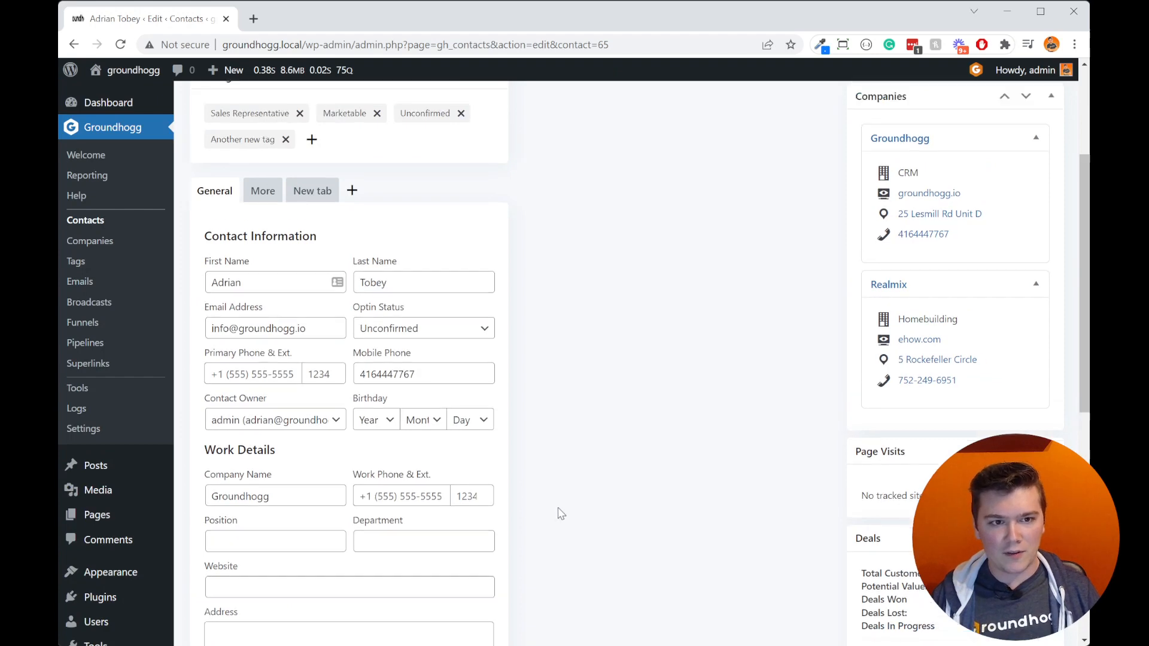
{"action": "scroll", "coordinate": [582, 533], "scroll_direction": "up", "scroll_amount": 2}
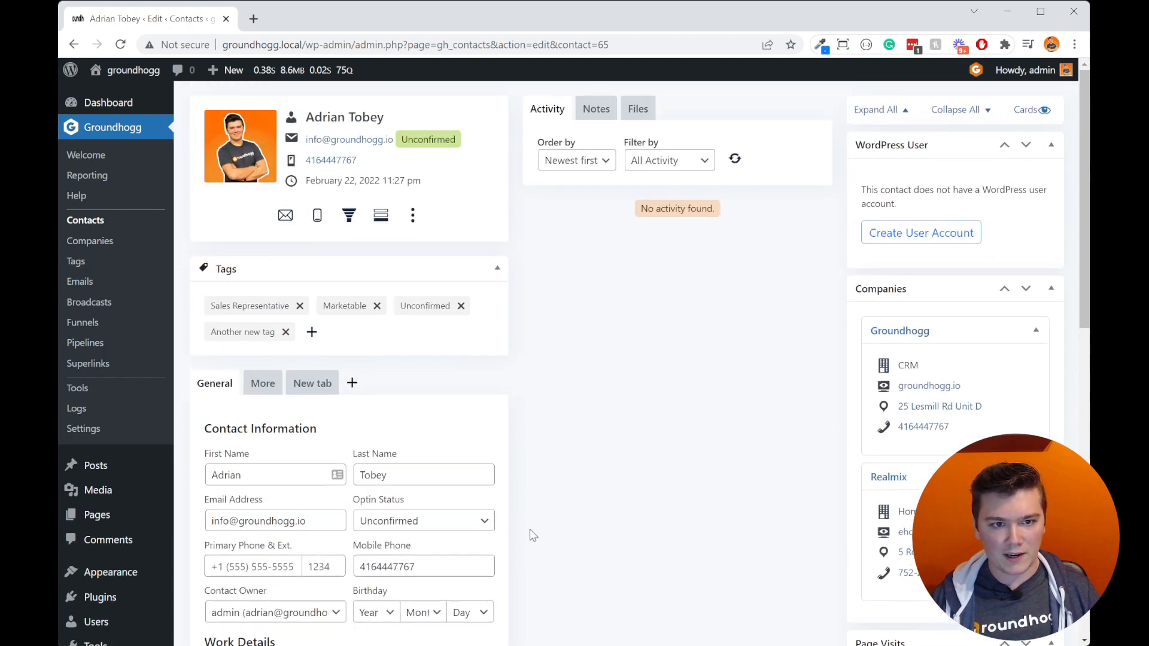
{"action": "left_click", "coordinate": [263, 386]}
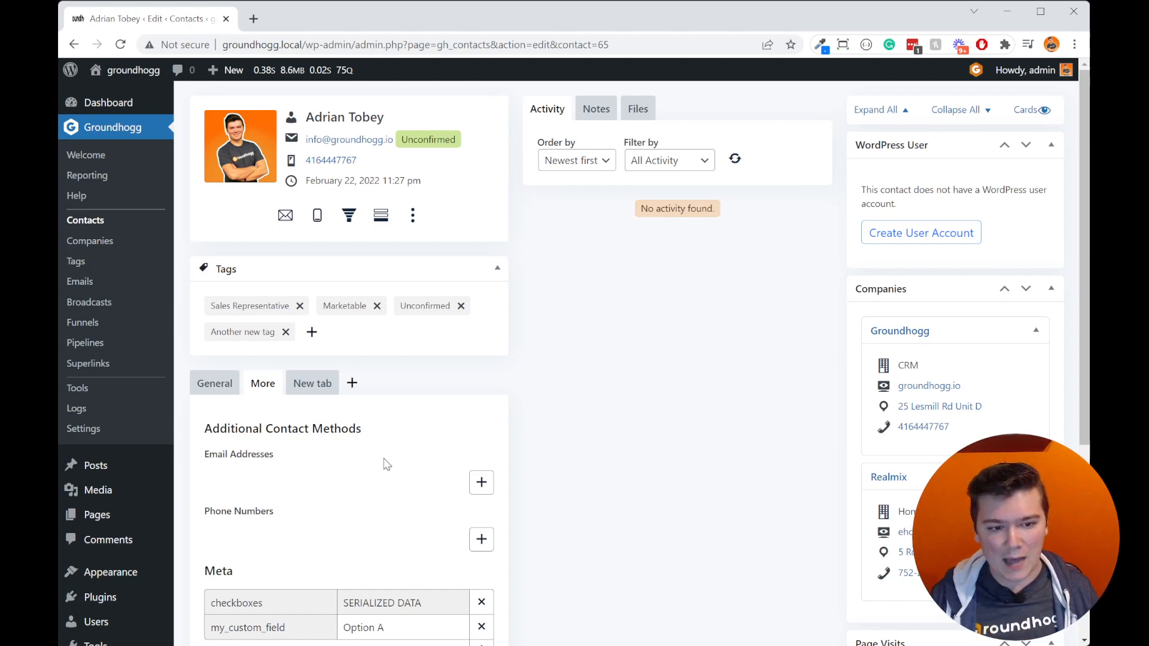
{"action": "left_click", "coordinate": [482, 483]}
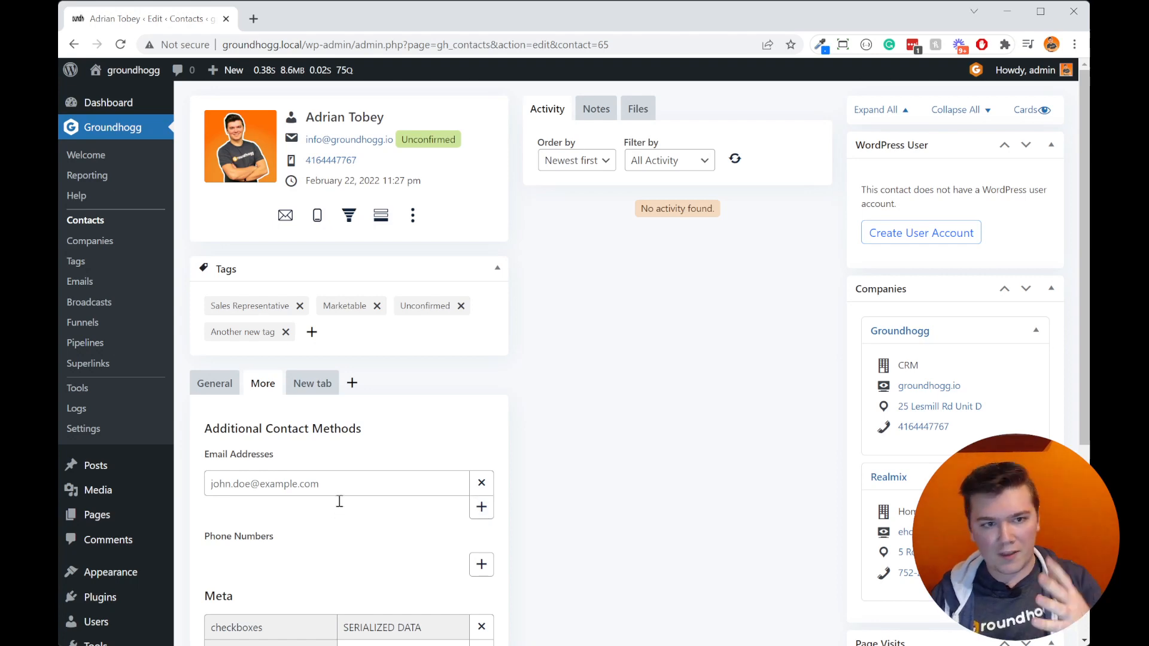
Step: Enter the contact's secondary e-mail address in the empty additional email entry
{"action": "left_click", "coordinate": [324, 488]}
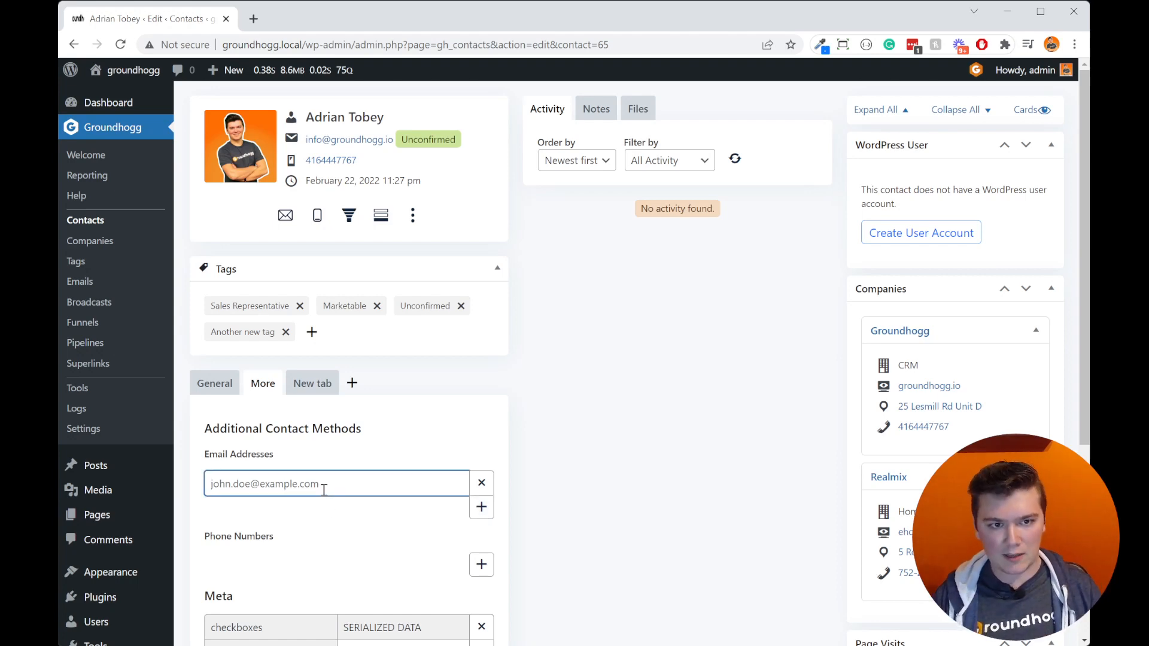
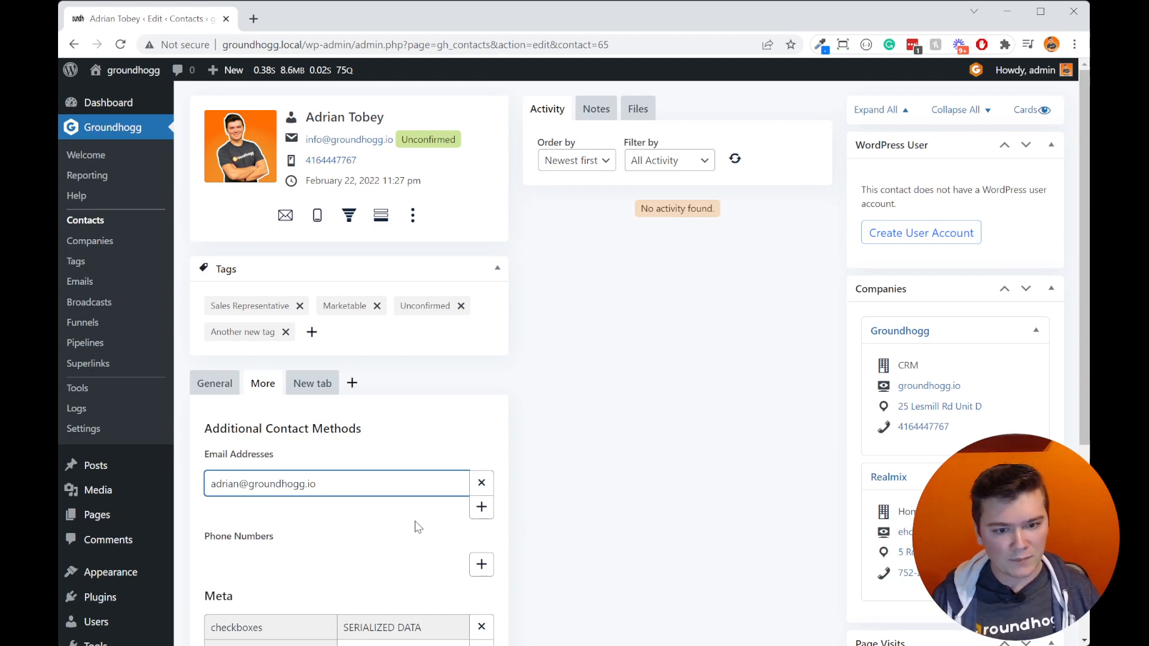
Step: Add an additional phone number entry of type Mobile, leaving the number itself blank
{"action": "left_click", "coordinate": [481, 565]}
{"action": "left_click", "coordinate": [294, 567]}
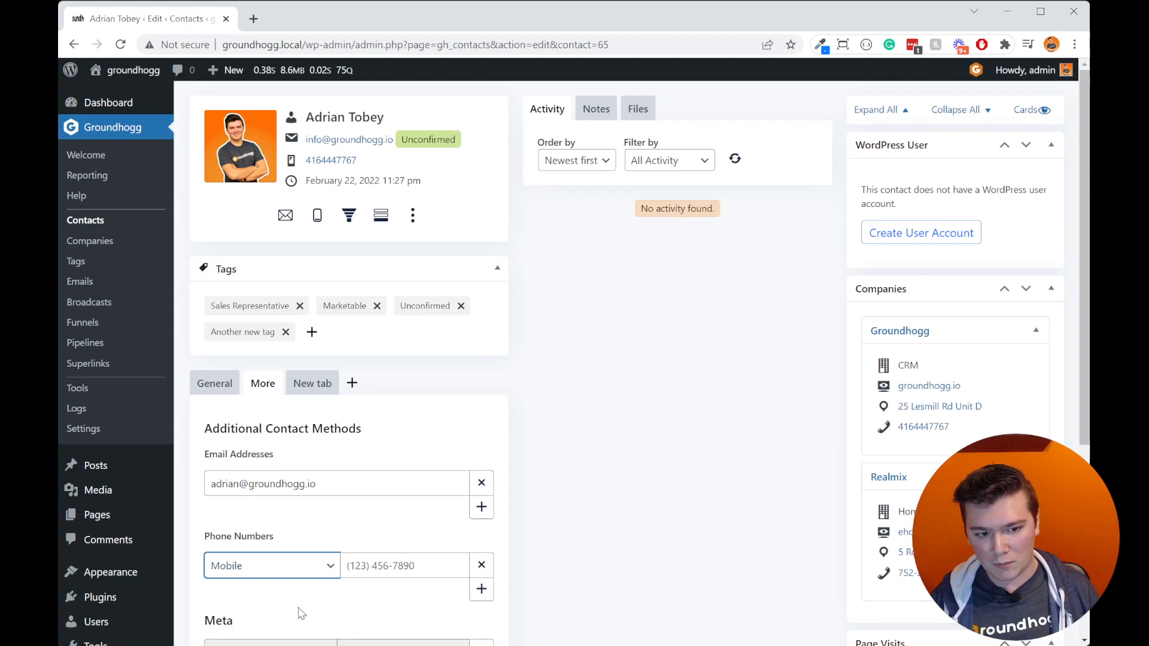
{"action": "left_click", "coordinate": [391, 566]}
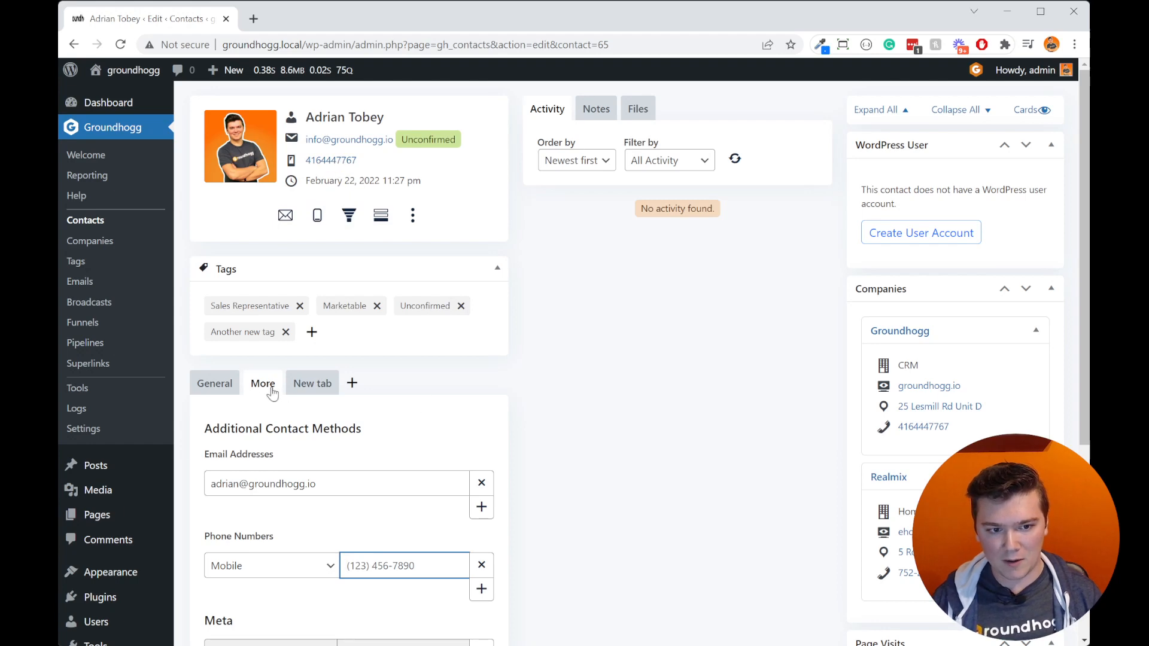
Step: Add three rows to the contact's Meta and fill the first with the key arbitrary_data and the value "My data"
{"action": "scroll", "coordinate": [470, 533], "scroll_direction": "down", "scroll_amount": 4}
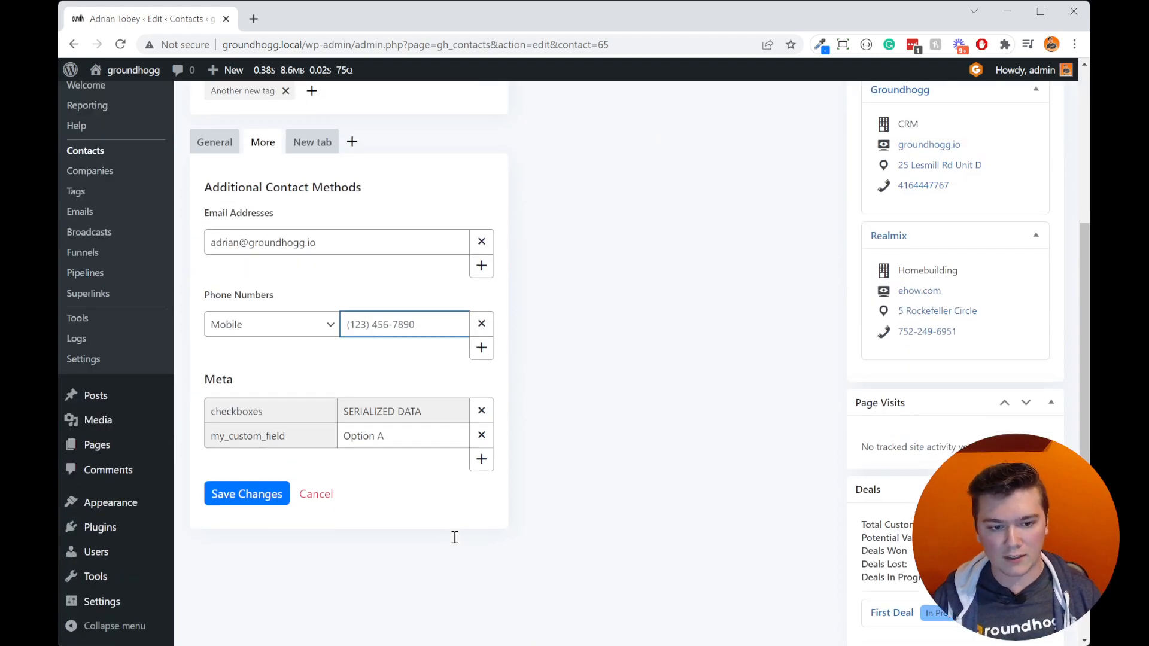
{"action": "left_click", "coordinate": [437, 513]}
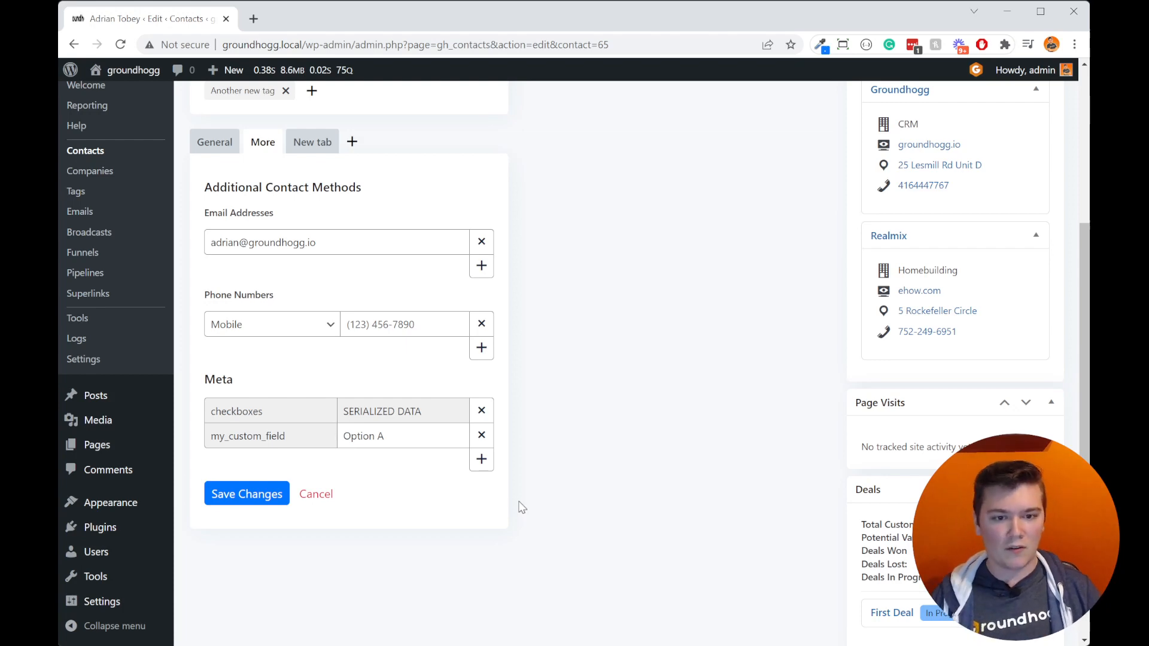
{"action": "left_click", "coordinate": [481, 459]}
{"action": "left_click", "coordinate": [482, 484]}
{"action": "left_click", "coordinate": [482, 509]}
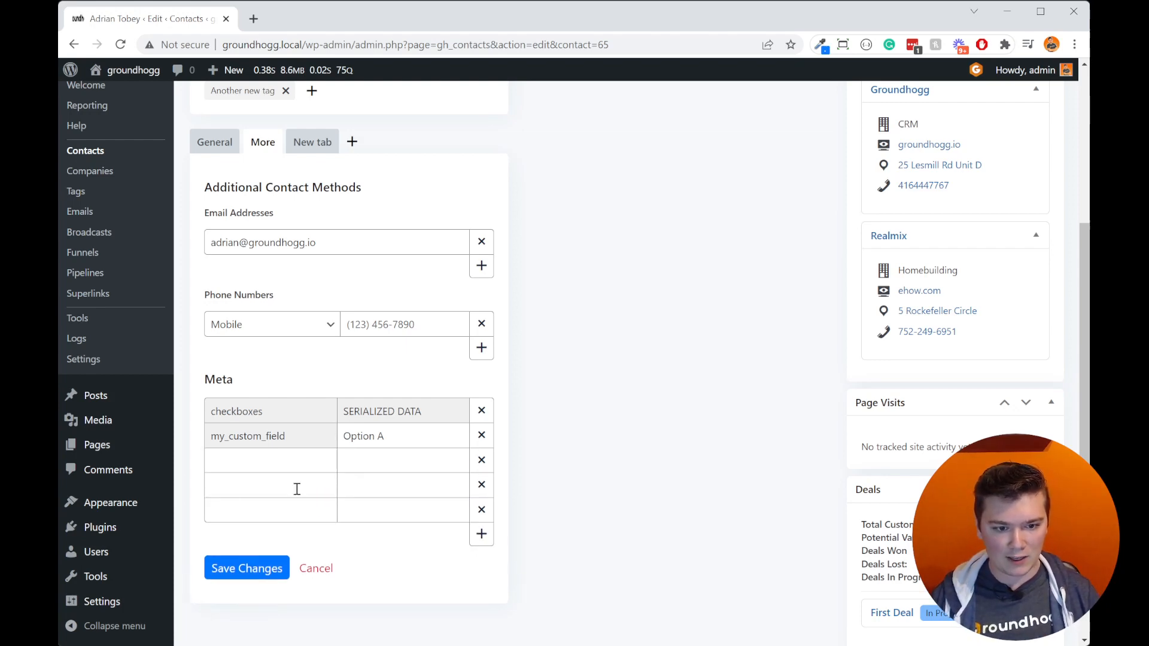
{"action": "left_click", "coordinate": [287, 455]}
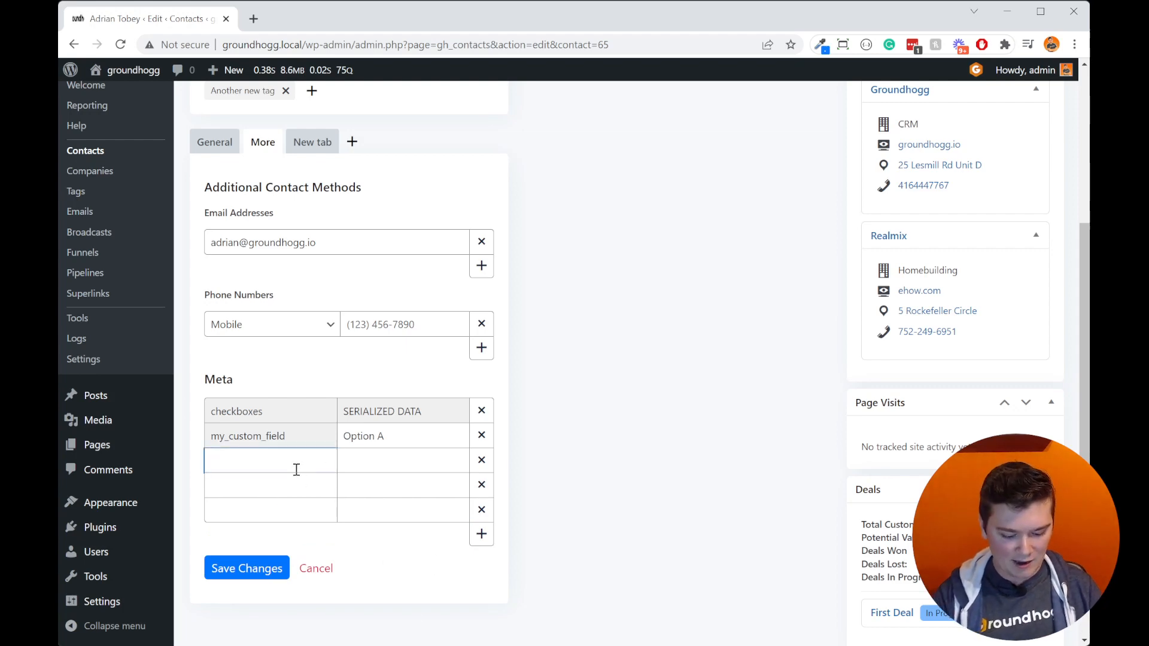
{"action": "type", "text": "arbitrary"}
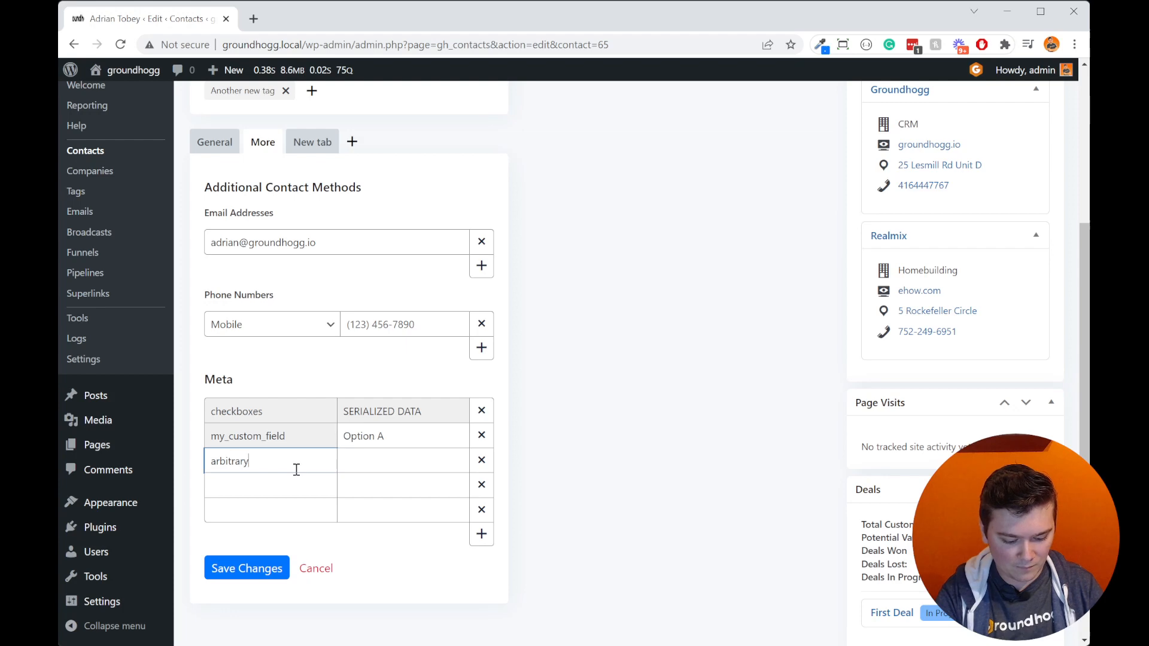
{"action": "type", "text": "_data"}
{"action": "key", "text": "Tab"}
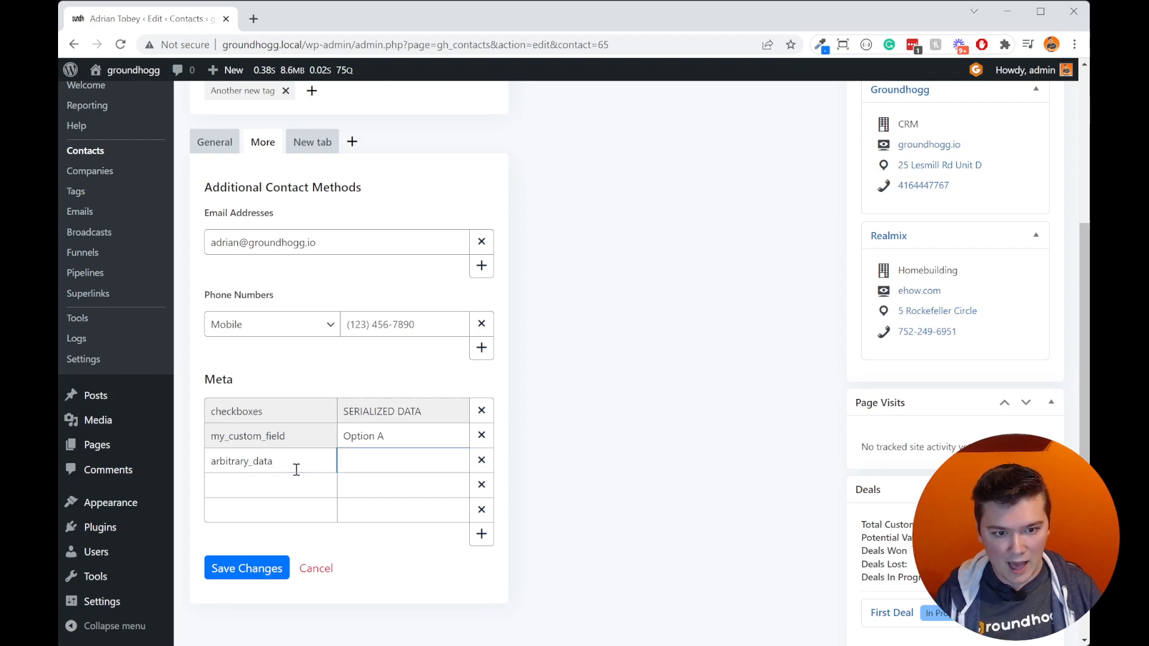
{"action": "type", "text": "My data"}
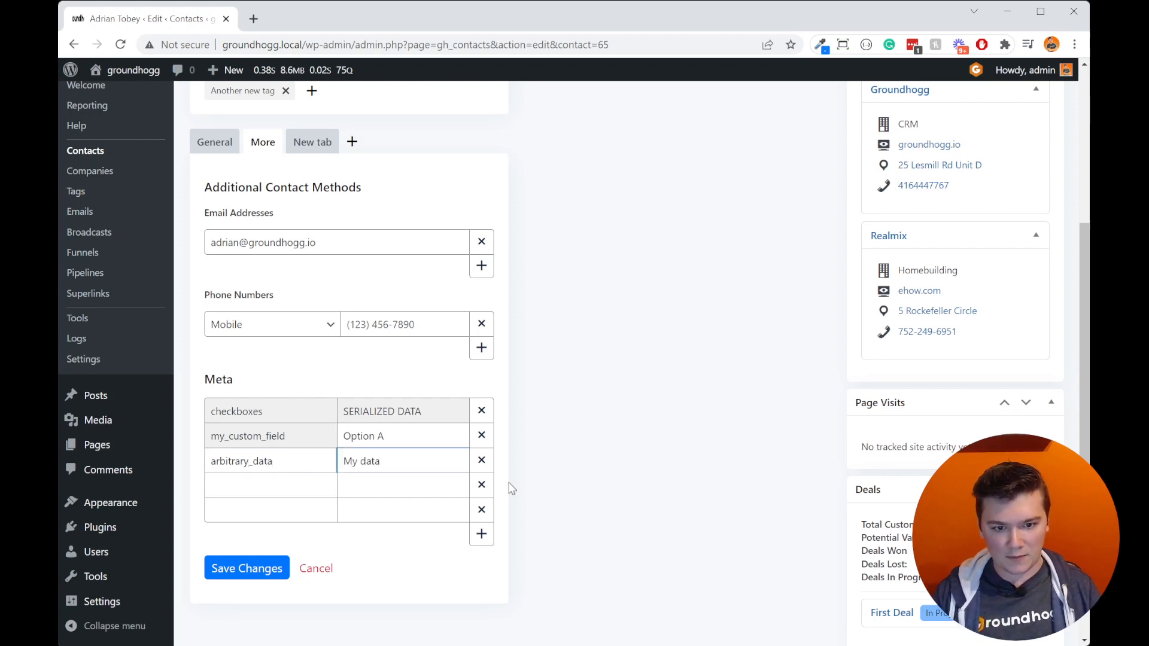
Step: Remove the two empty Meta rows and save the contact's More details
{"action": "left_click", "coordinate": [481, 509]}
{"action": "left_click", "coordinate": [482, 484]}
{"action": "left_click", "coordinate": [251, 529]}
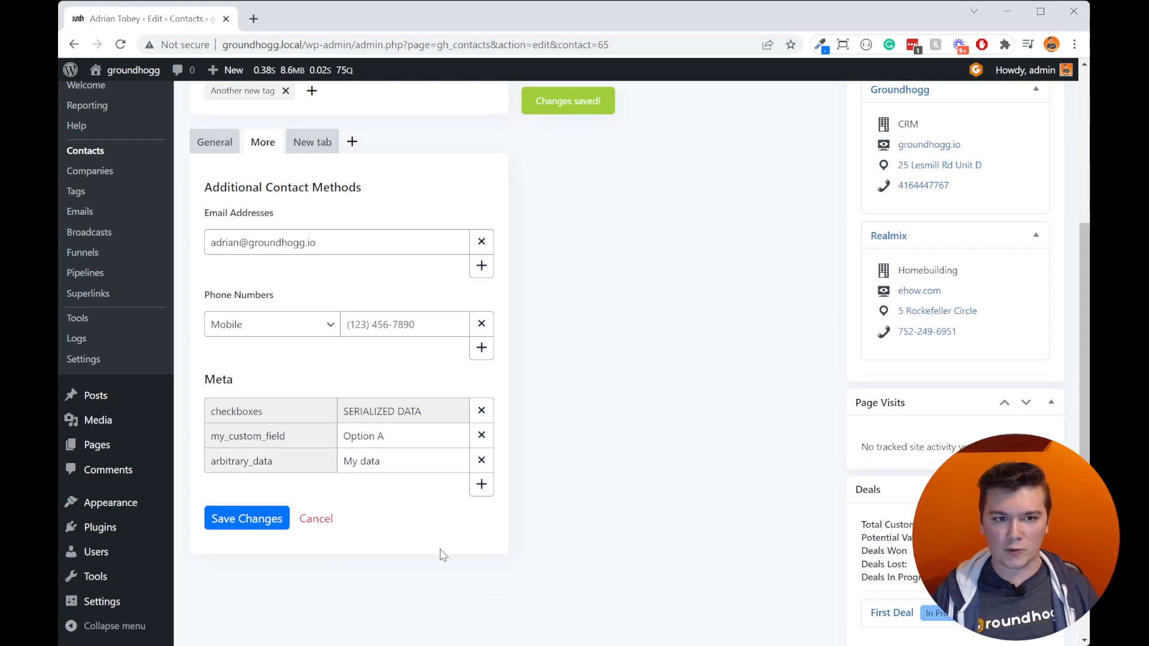
Step: Create a new contact details tab named "Custom Fields"
{"action": "scroll", "coordinate": [585, 490], "scroll_direction": "up", "scroll_amount": 4}
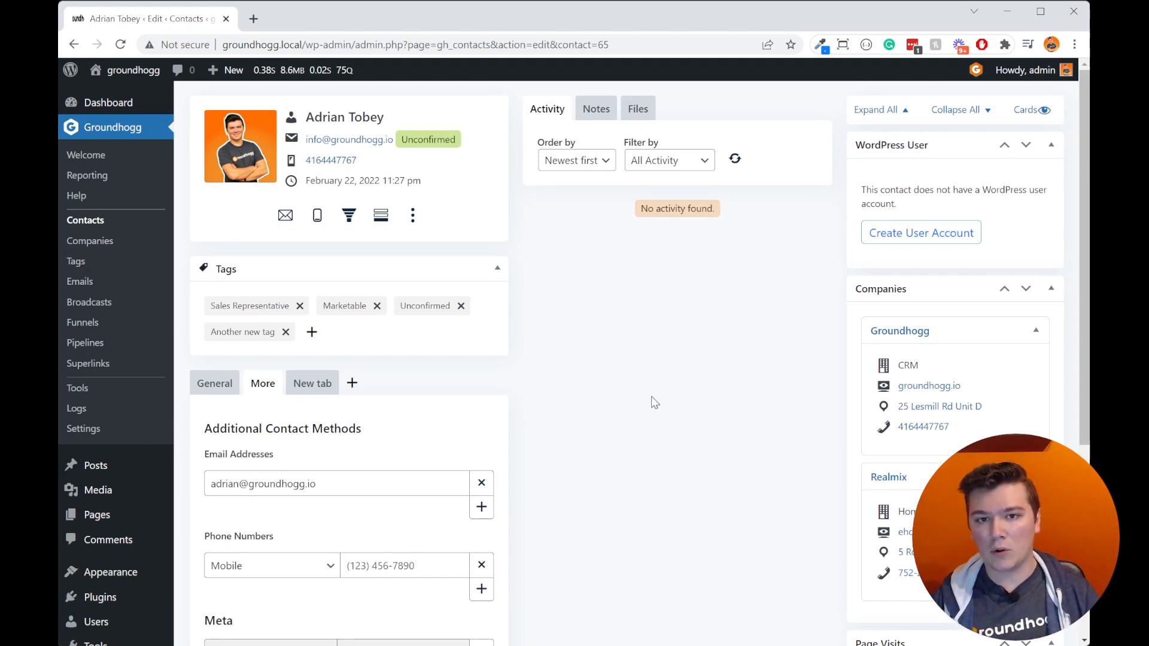
{"action": "scroll", "coordinate": [575, 410], "scroll_direction": "down", "scroll_amount": 2}
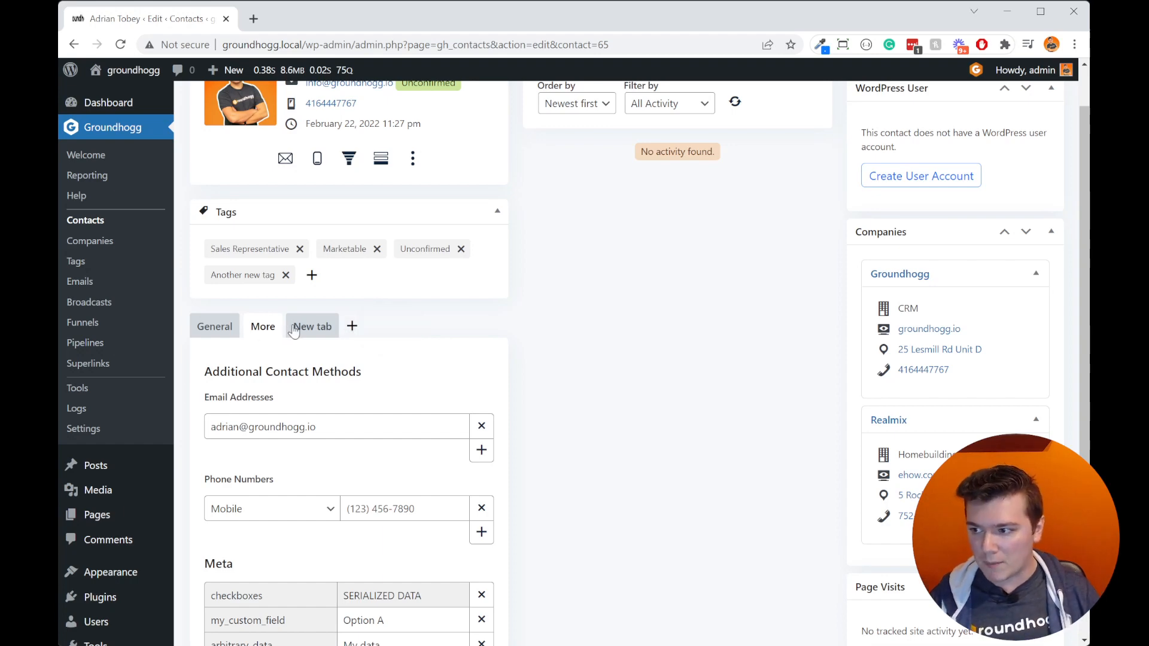
{"action": "left_click", "coordinate": [352, 326]}
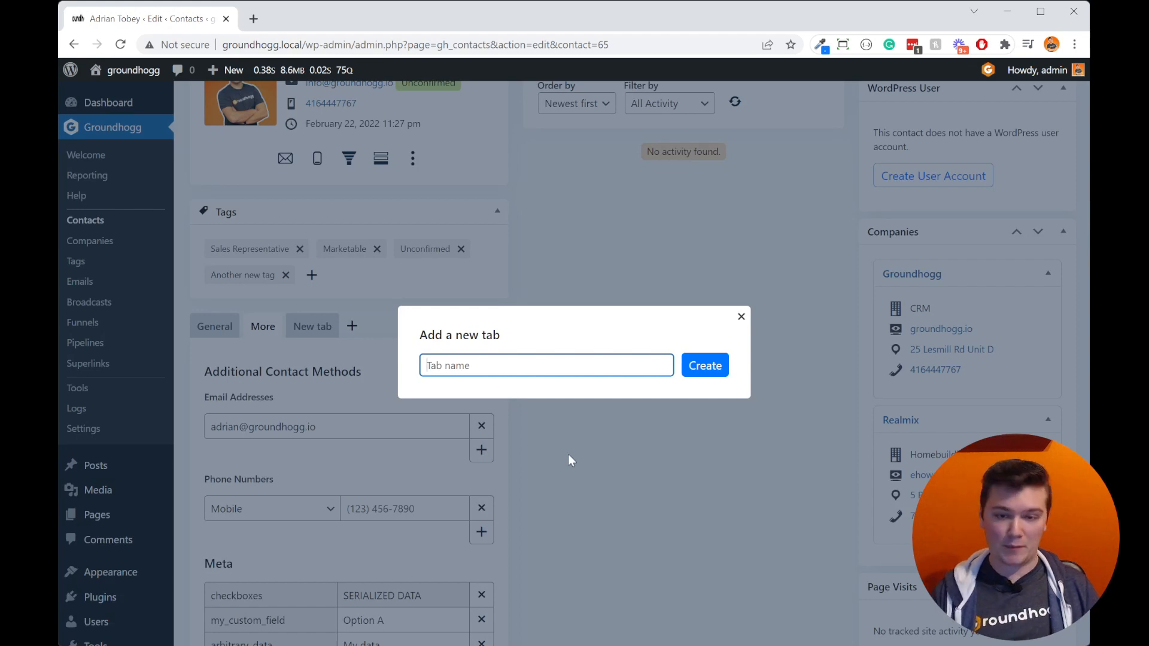
{"action": "type", "text": "Custom Fields"}
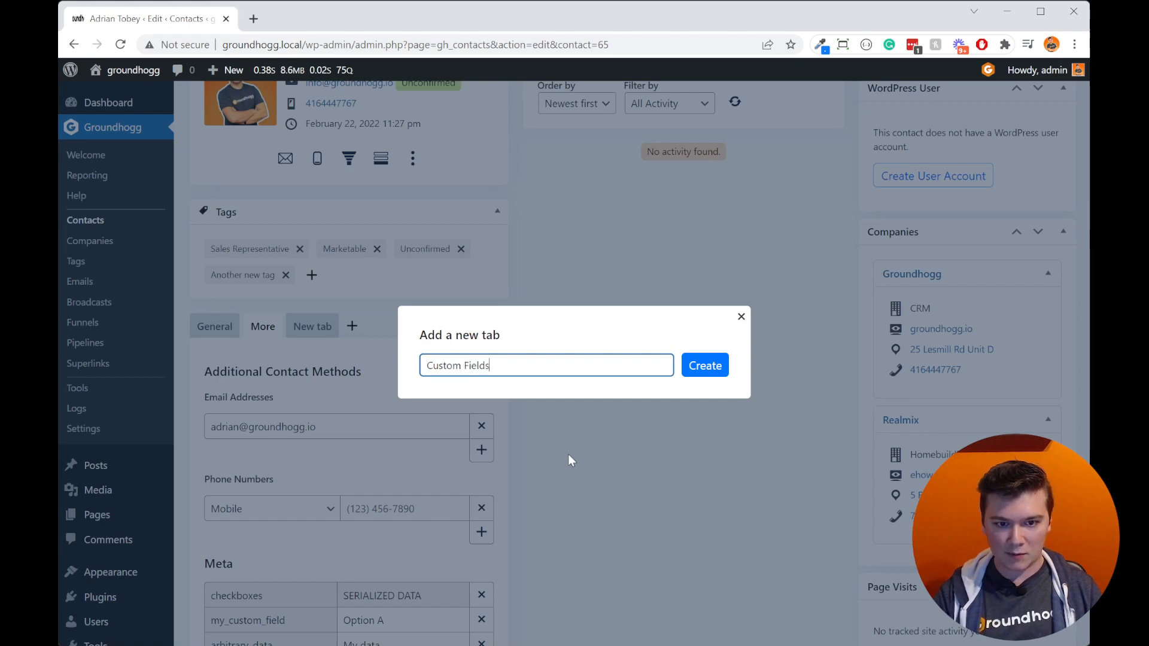
{"action": "left_click", "coordinate": [710, 372]}
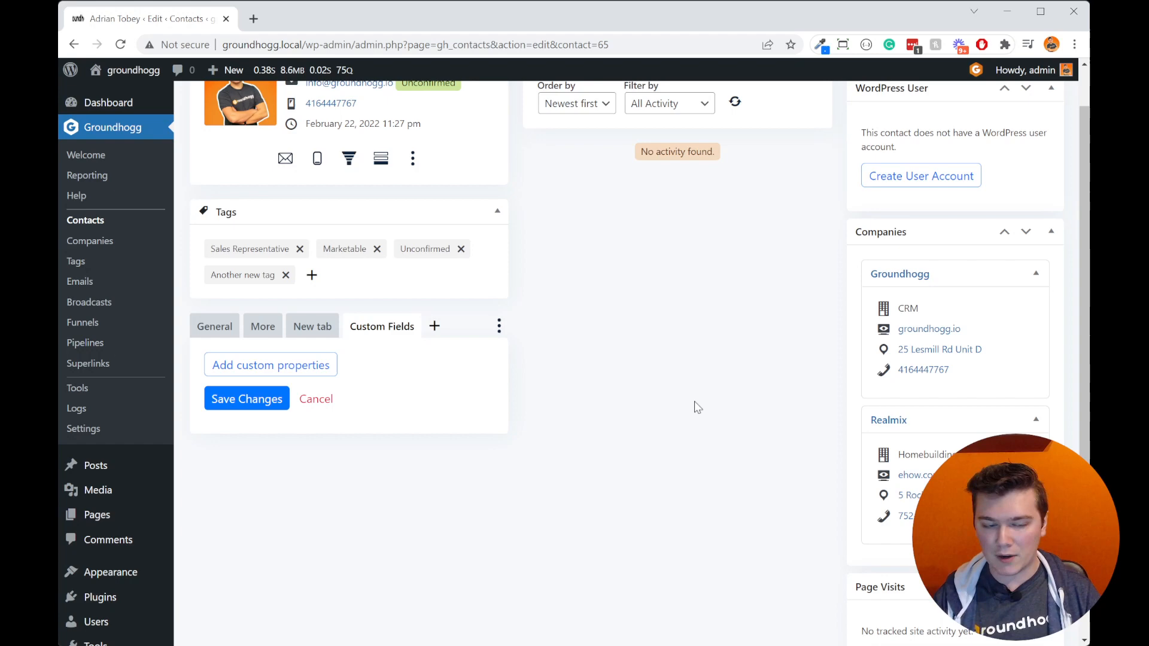
Step: Add a custom property group named "My group" to the Custom Fields tab
{"action": "left_click", "coordinate": [304, 366]}
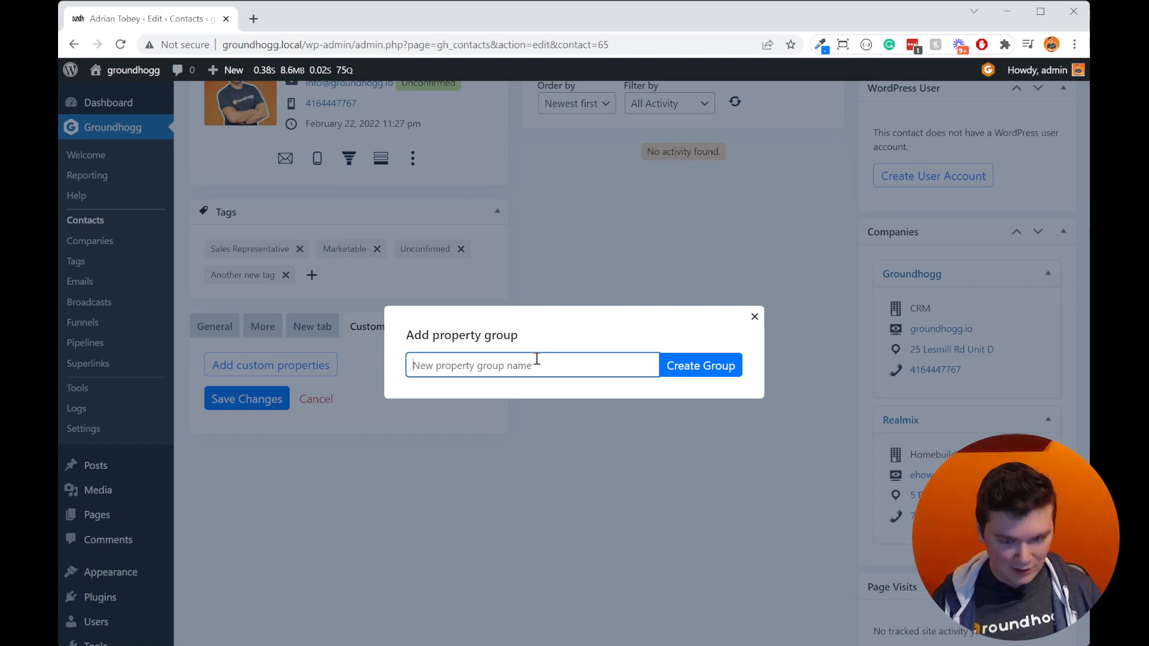
{"action": "type", "text": "My group"}
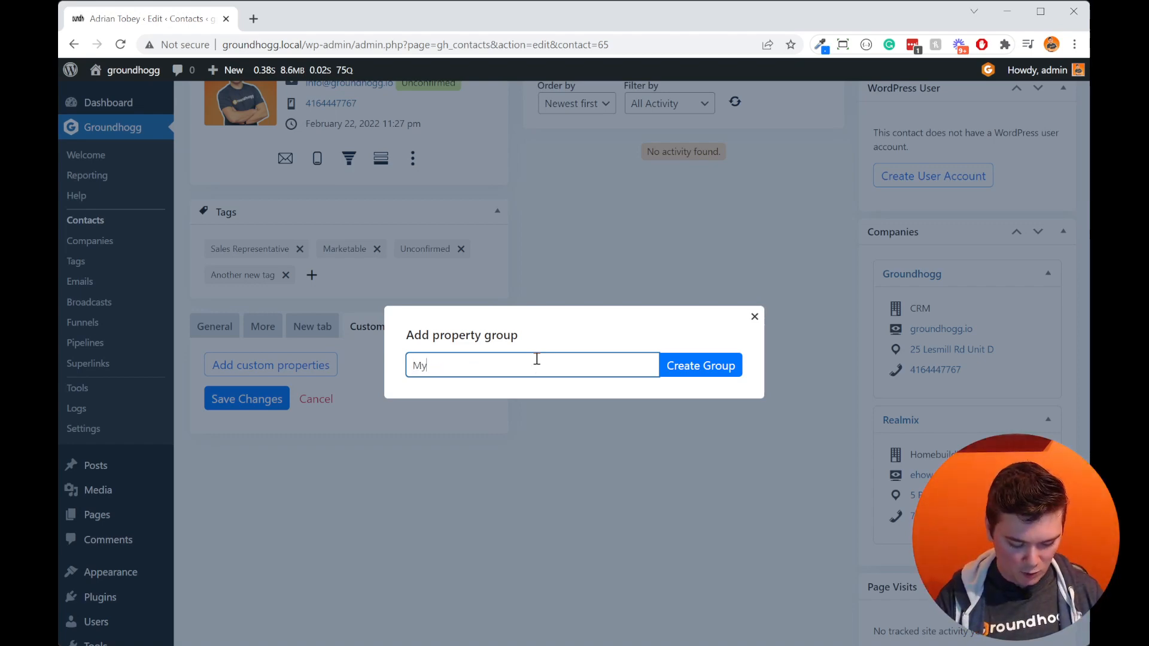
{"action": "key", "text": "Tab"}
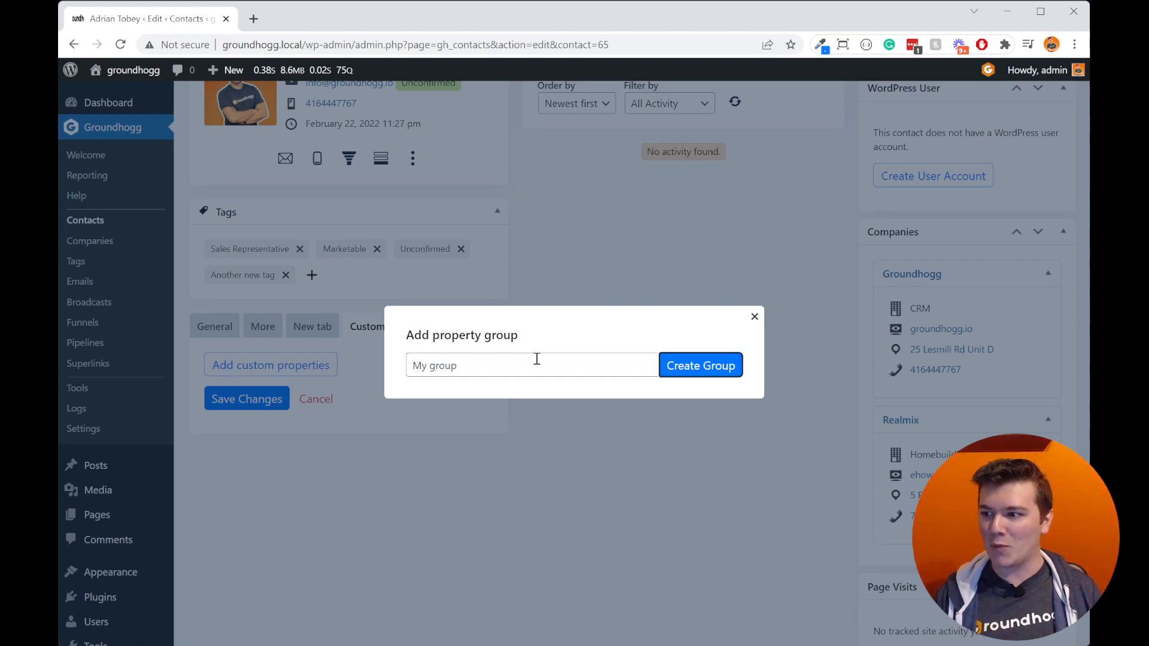
{"action": "key", "text": "Return"}
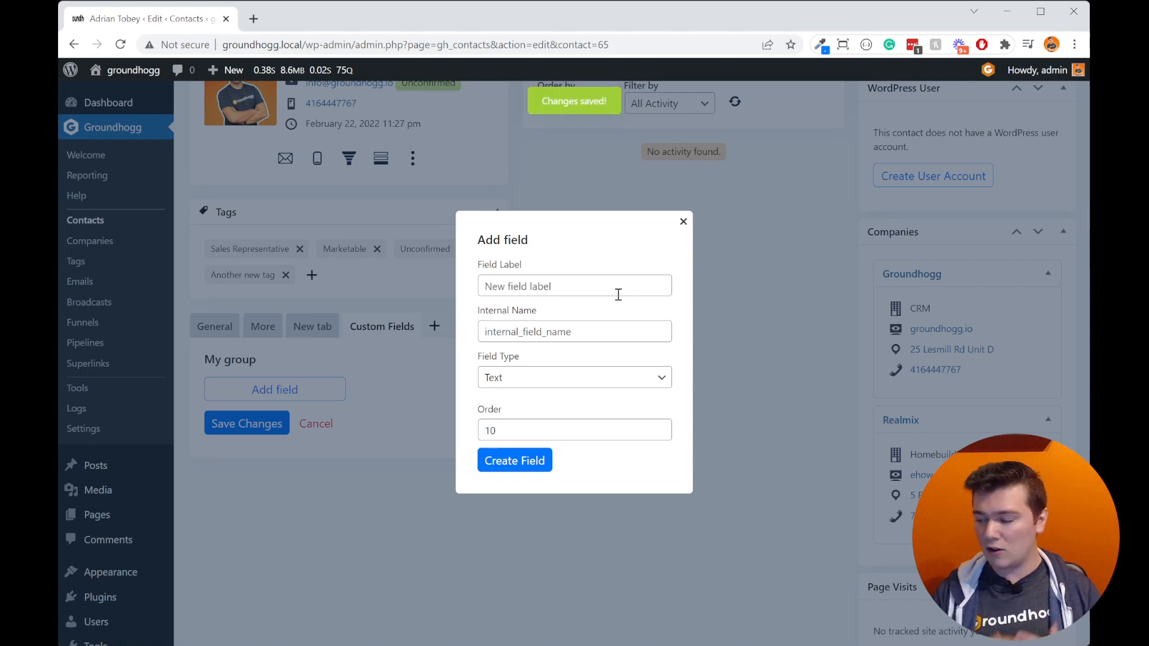
Step: Go through the field types for a new field in My group and choose Dropdown
{"action": "left_click", "coordinate": [601, 377]}
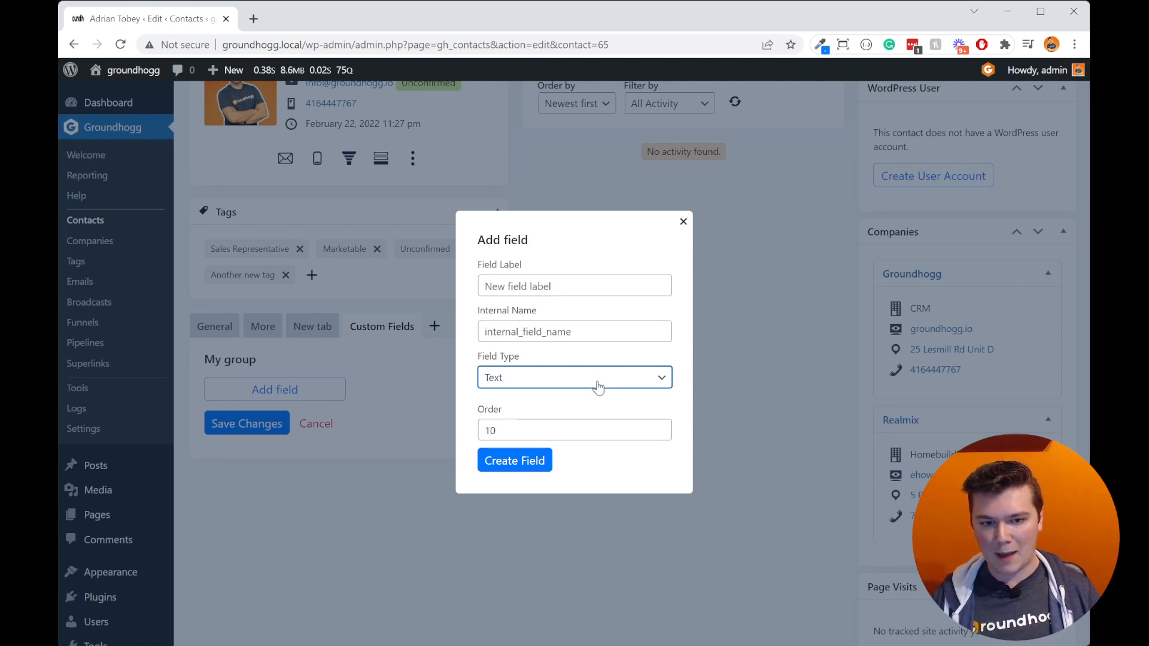
{"action": "key", "text": "Down"}
{"action": "key", "text": "Down"}
{"action": "key", "text": "Down"}
{"action": "key", "text": "Down"}
{"action": "key", "text": "Down"}
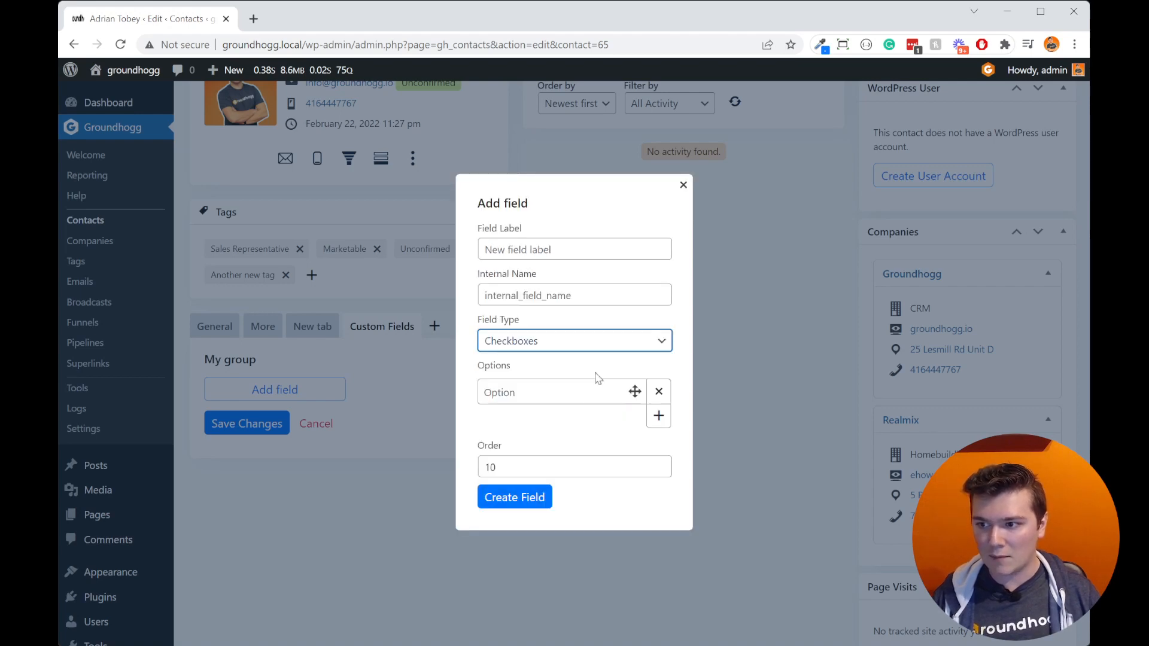
{"action": "key", "text": "Down"}
{"action": "key", "text": "Down"}
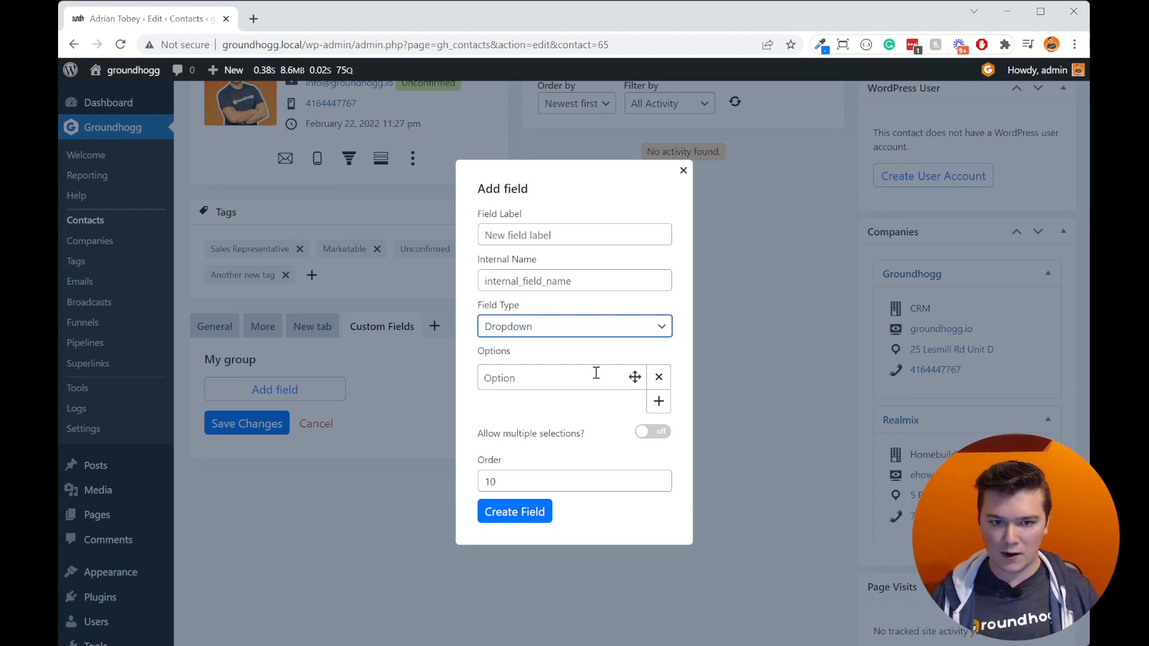
Step: Label the new field "Dropdown" and go on to its first option, keeping the generated internal name
{"action": "left_click", "coordinate": [559, 234]}
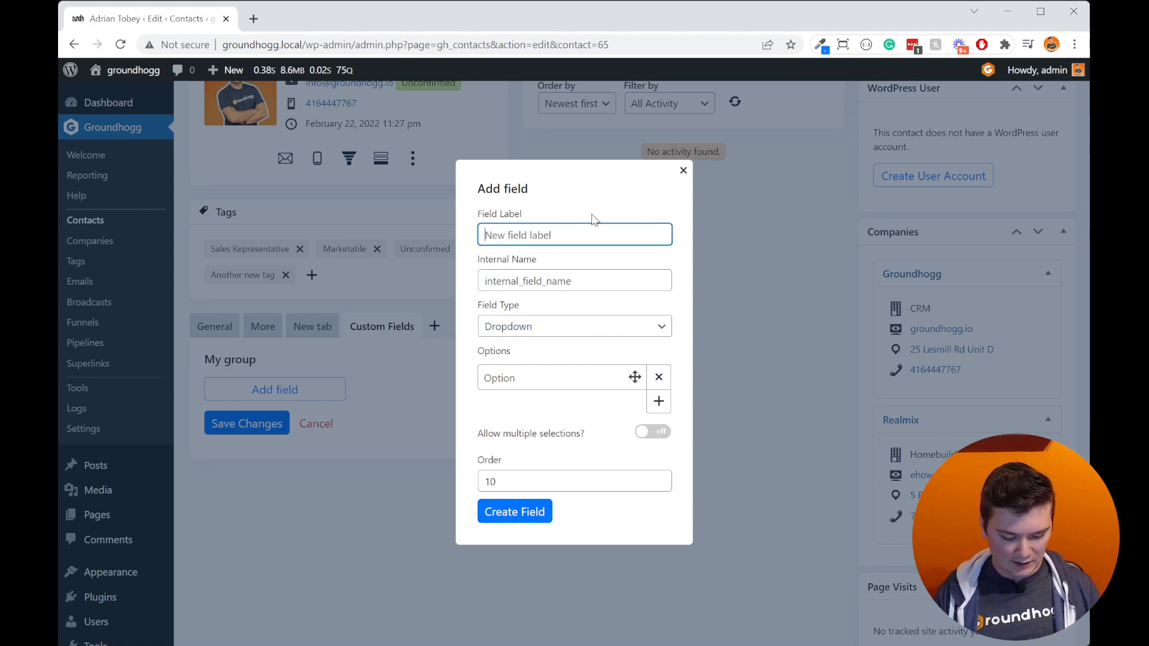
{"action": "type", "text": "Dropdown"}
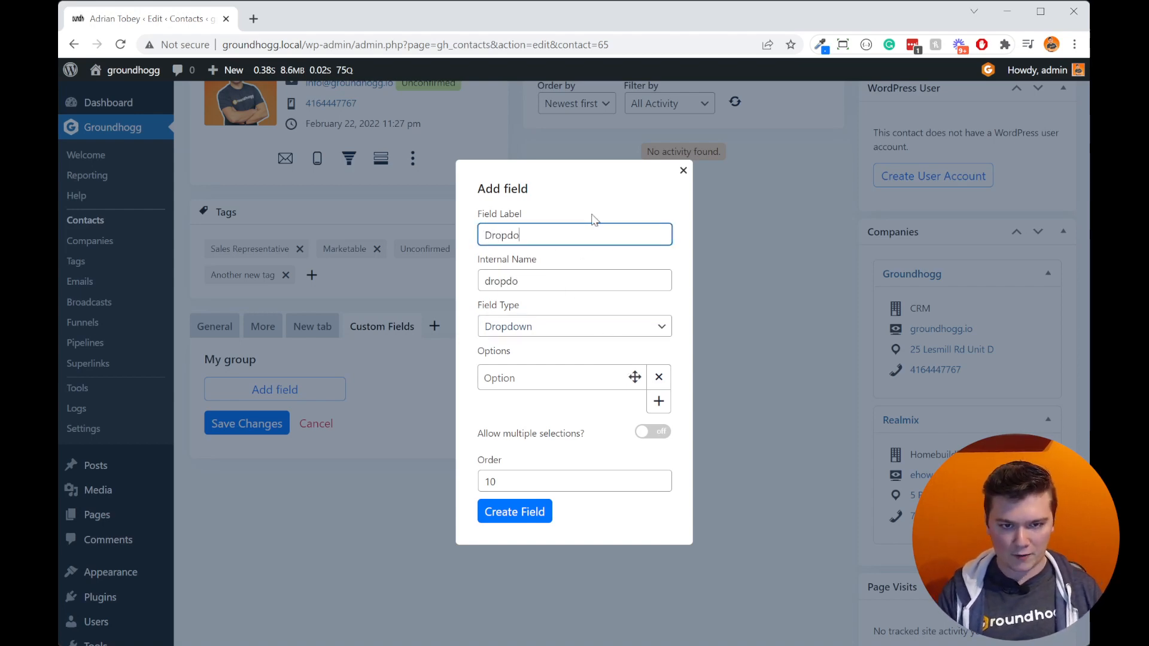
{"action": "key", "text": "Tab"}
{"action": "key", "text": "Tab"}
{"action": "key", "text": "Tab"}
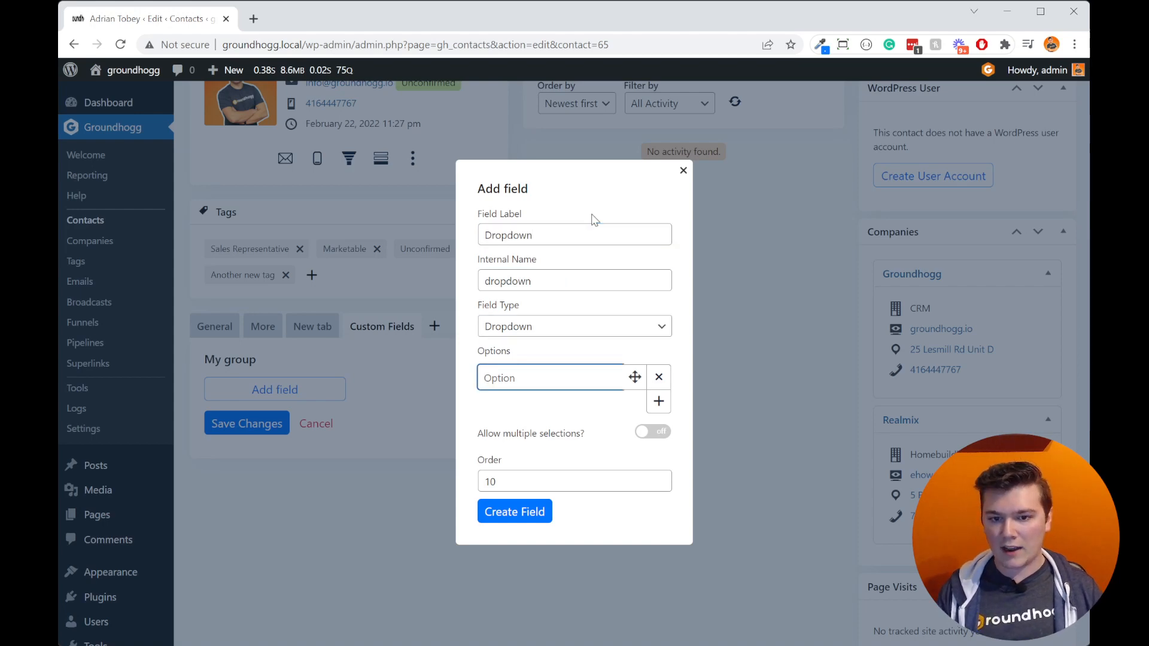
Step: Enter "Option A" as the dropdown field's first option, correcting its spelling and capitalization
{"action": "type", "text": "OPtionA"}
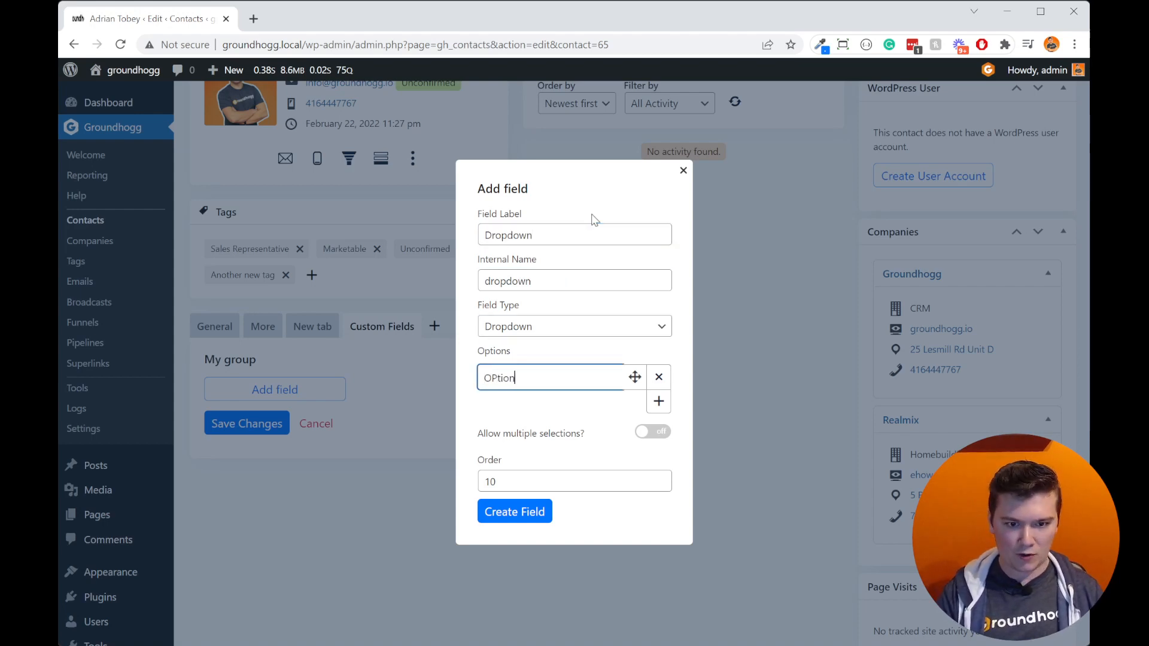
{"action": "key", "text": "BackSpace"}
{"action": "key", "text": "BackSpace"}
{"action": "type", "text": "a"}
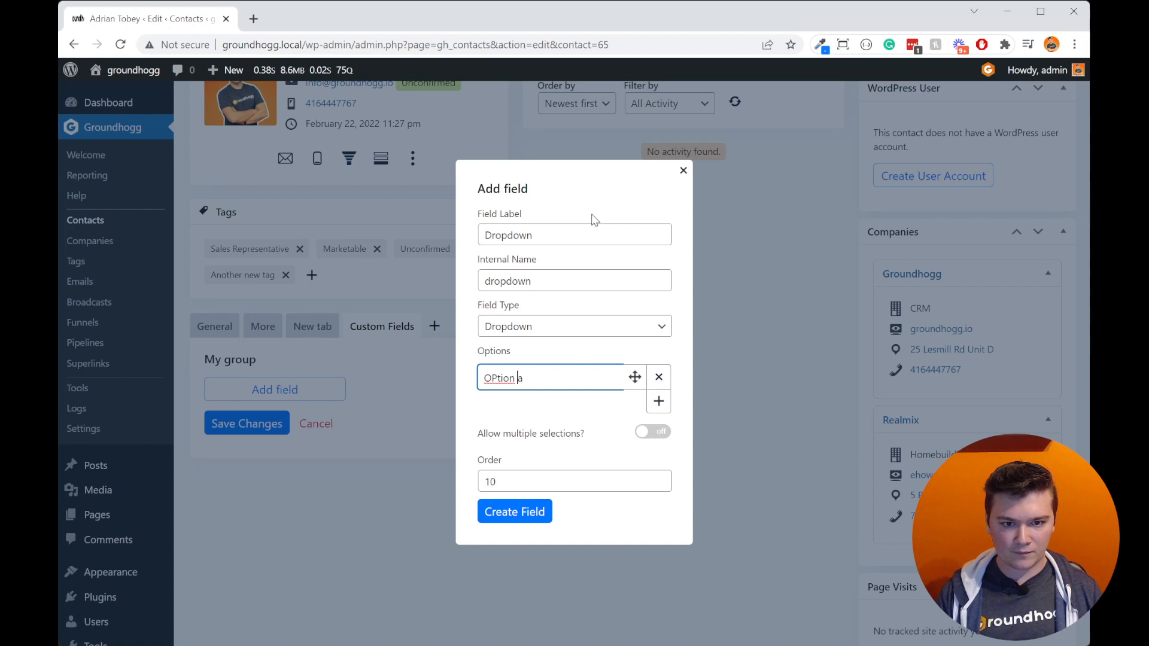
{"action": "key", "text": "Right"}
{"action": "key", "text": "Right"}
{"action": "key", "text": "BackSpace"}
{"action": "type", "text": "P"}
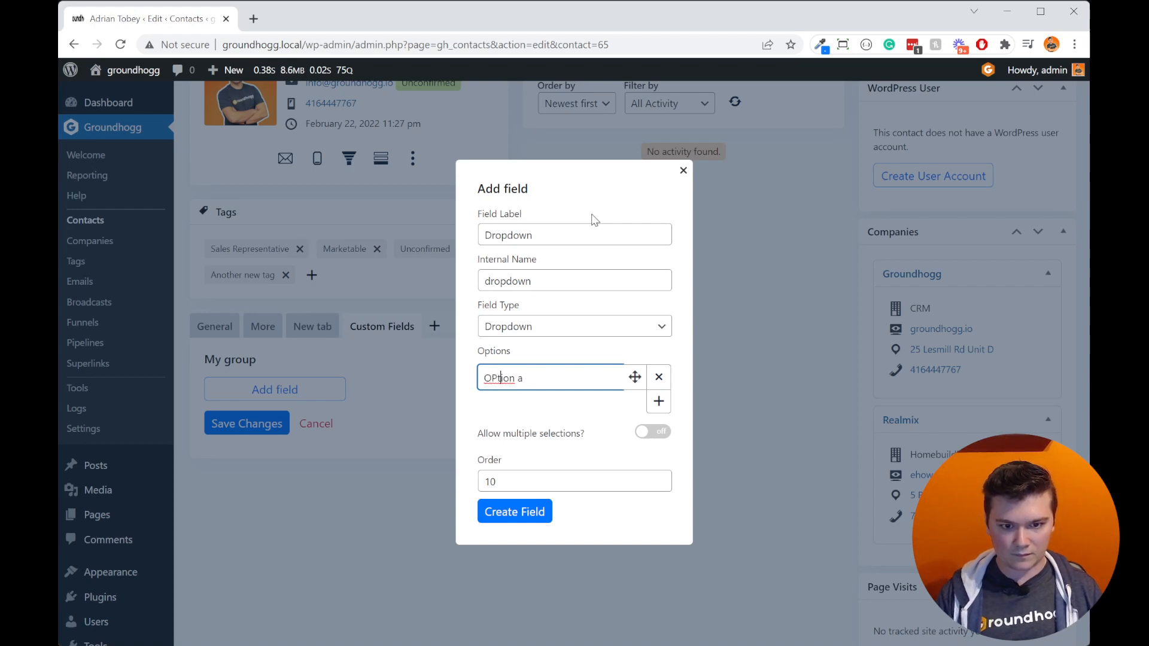
{"action": "key", "text": "BackSpace"}
{"action": "type", "text": "p"}
{"action": "key", "text": "Right"}
{"action": "key", "text": "Right"}
{"action": "key", "text": "Right"}
{"action": "key", "text": "Right"}
{"action": "key", "text": "Right"}
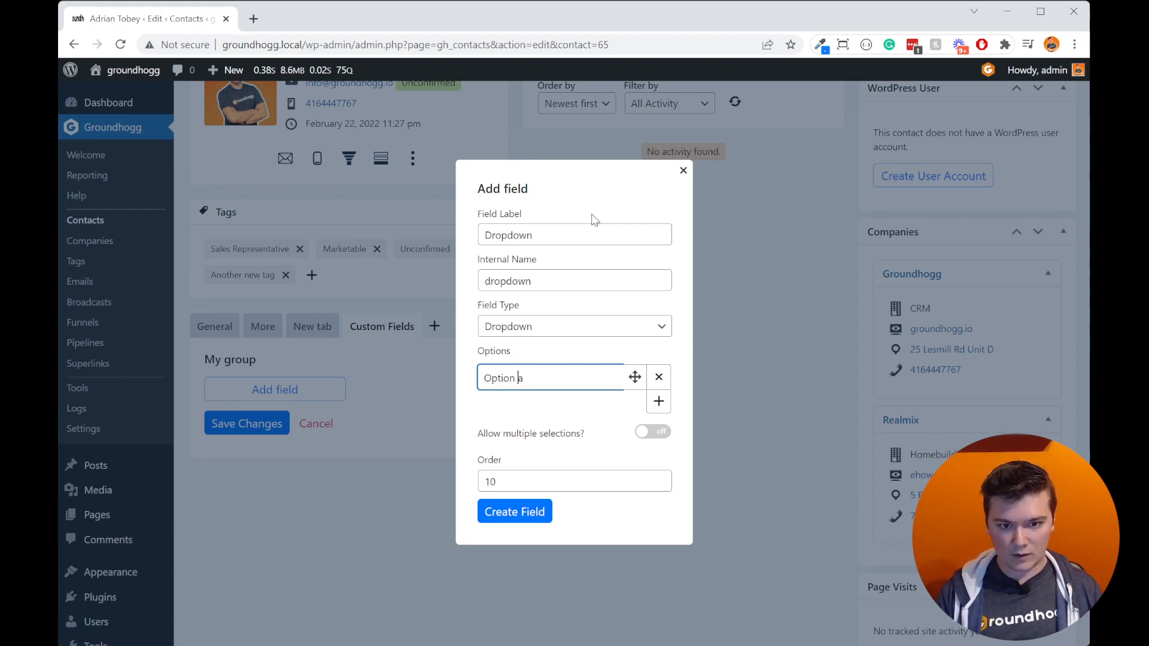
{"action": "key", "text": "BackSpace"}
{"action": "type", "text": "A"}
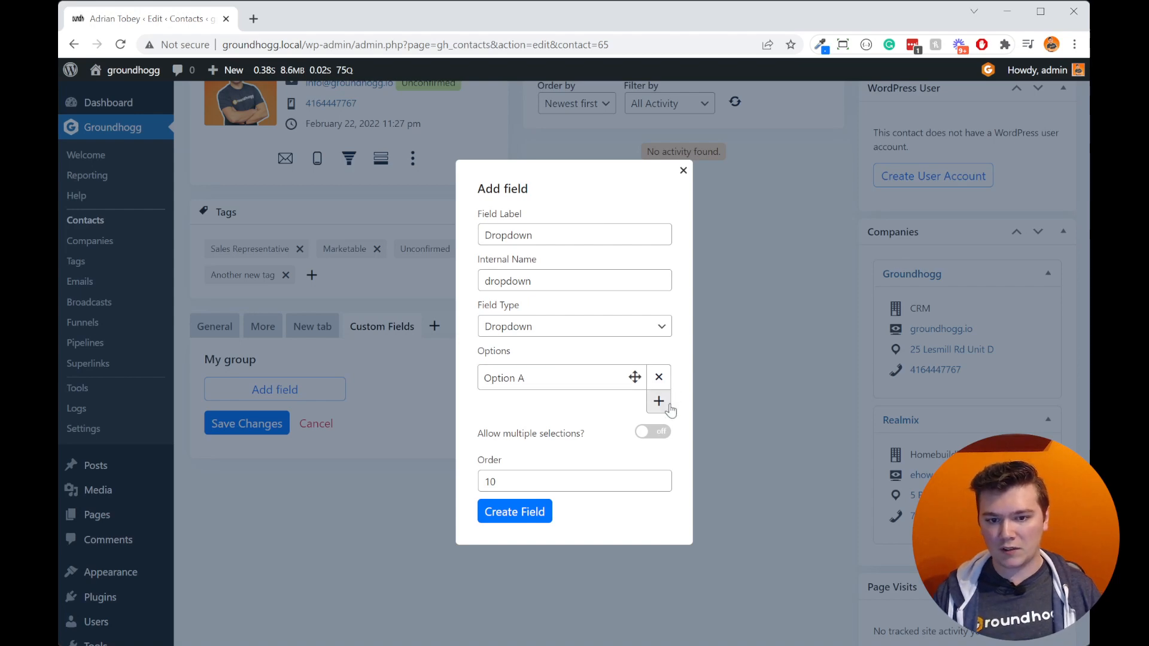
Step: Add "Option B" and "Option C" as the second and third options of the dropdown field
{"action": "left_click", "coordinate": [659, 401]}
{"action": "left_click", "coordinate": [520, 386]}
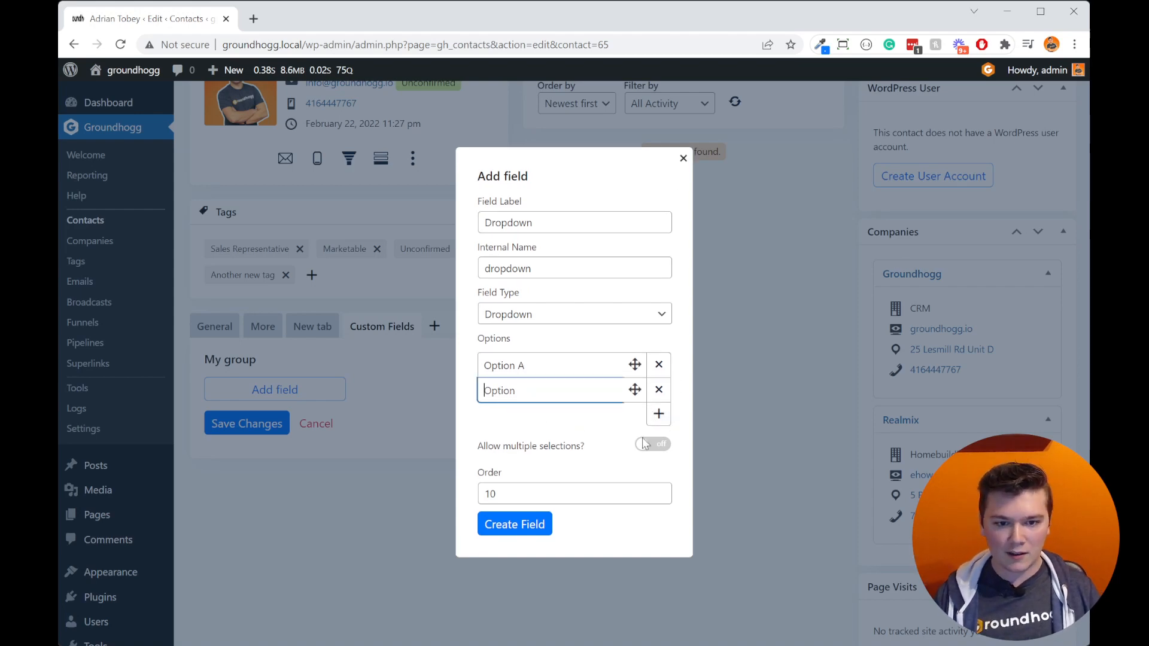
{"action": "type", "text": "Option B"}
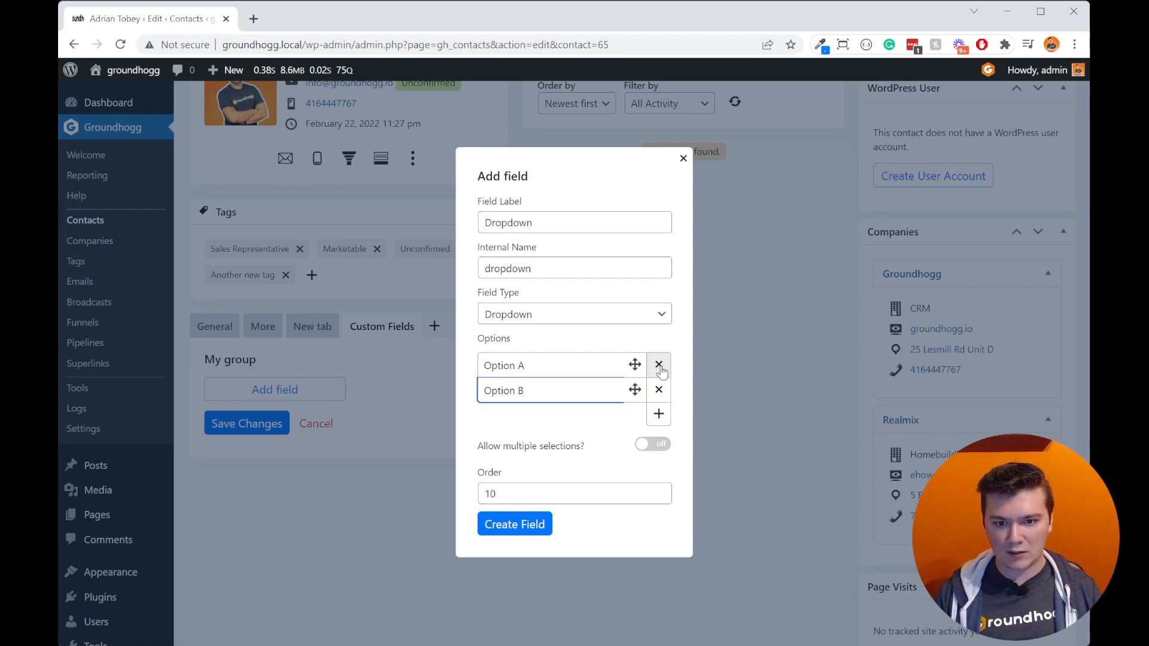
{"action": "left_click", "coordinate": [654, 422]}
{"action": "type", "text": "Option C"}
{"action": "mouse_move", "coordinate": [636, 405]}
{"action": "left_mouse_down"}
{"action": "mouse_move", "coordinate": [634, 351]}
{"action": "mouse_move", "coordinate": [634, 406]}
{"action": "left_mouse_up"}
Step: Try out the multiple-selections setting, leave it off, and create the Dropdown field with order 10
{"action": "left_click", "coordinate": [660, 458]}
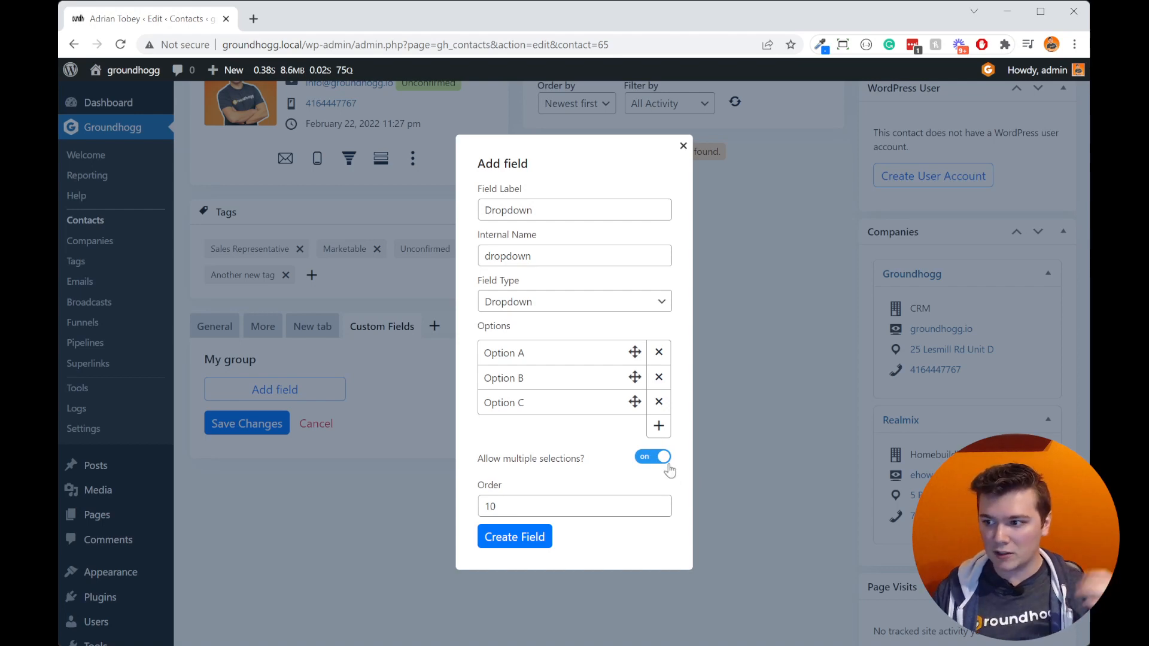
{"action": "left_click", "coordinate": [656, 458]}
{"action": "left_click", "coordinate": [566, 505]}
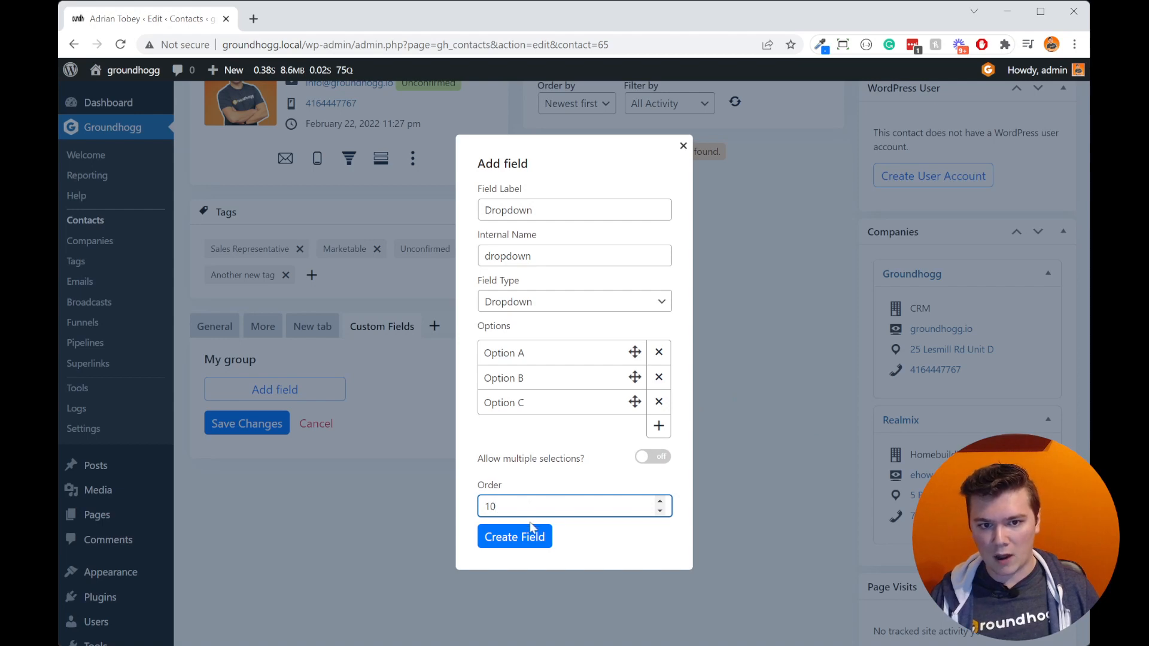
{"action": "left_click", "coordinate": [533, 548]}
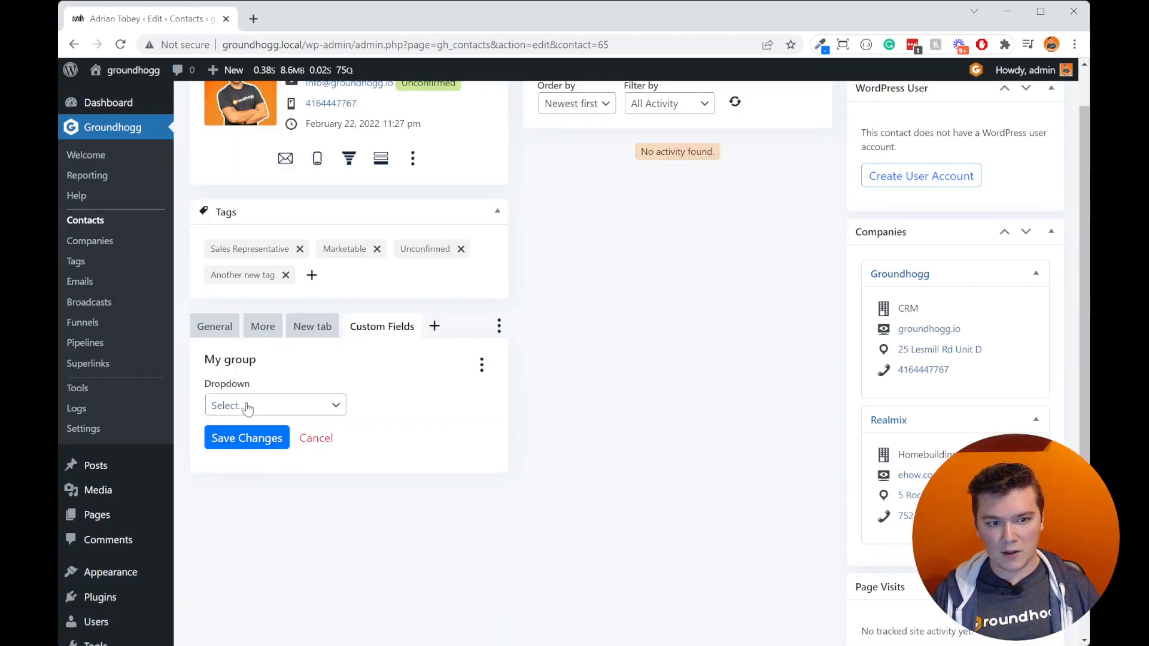
{"action": "left_click", "coordinate": [540, 404]}
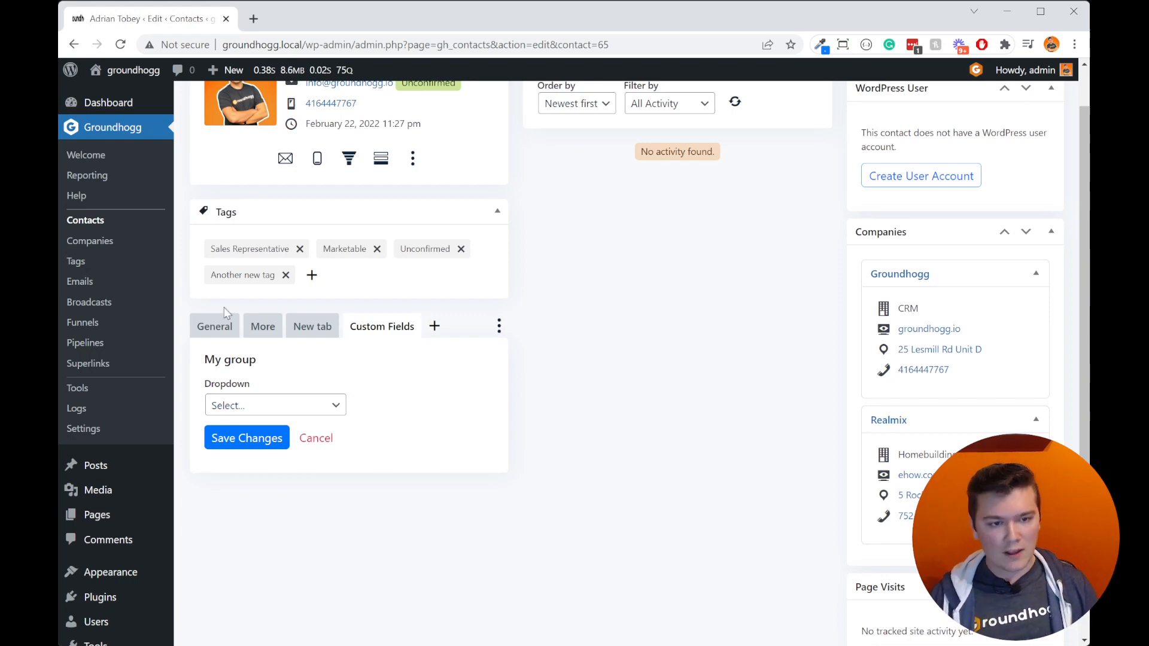
Step: Look over the contact's General details, then return to the Custom Fields tab
{"action": "left_click", "coordinate": [218, 326]}
{"action": "scroll", "coordinate": [359, 416], "scroll_direction": "down", "scroll_amount": 8}
{"action": "scroll", "coordinate": [388, 426], "scroll_direction": "up", "scroll_amount": 10}
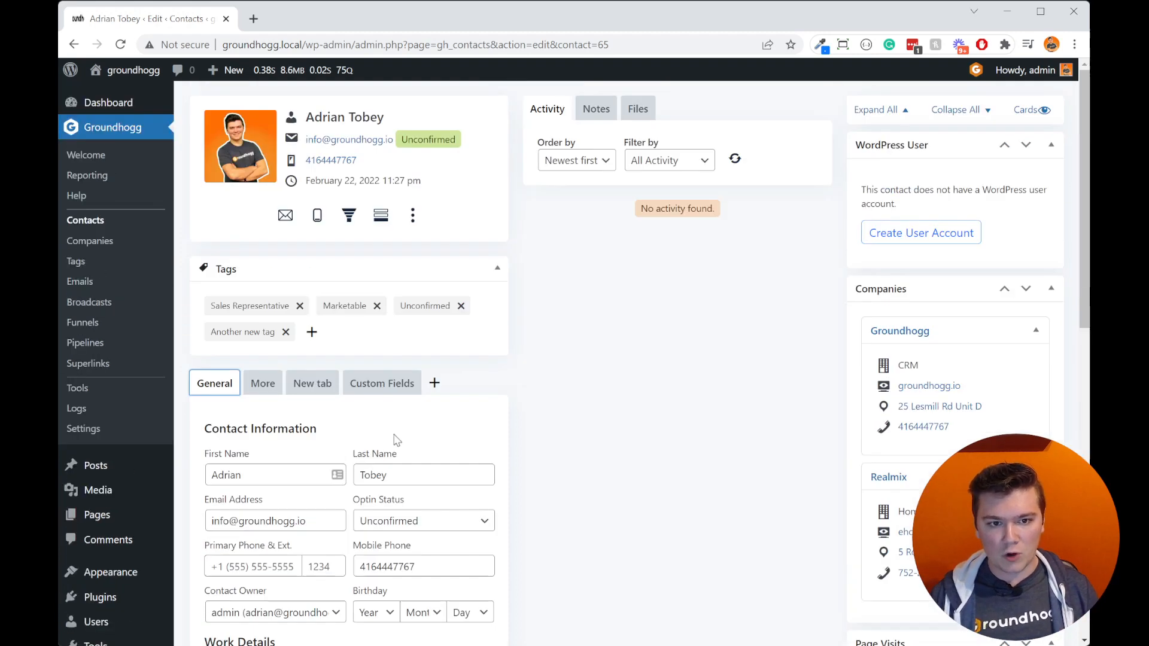
{"action": "left_click", "coordinate": [383, 378]}
{"action": "scroll", "coordinate": [359, 381], "scroll_direction": "down", "scroll_amount": 2}
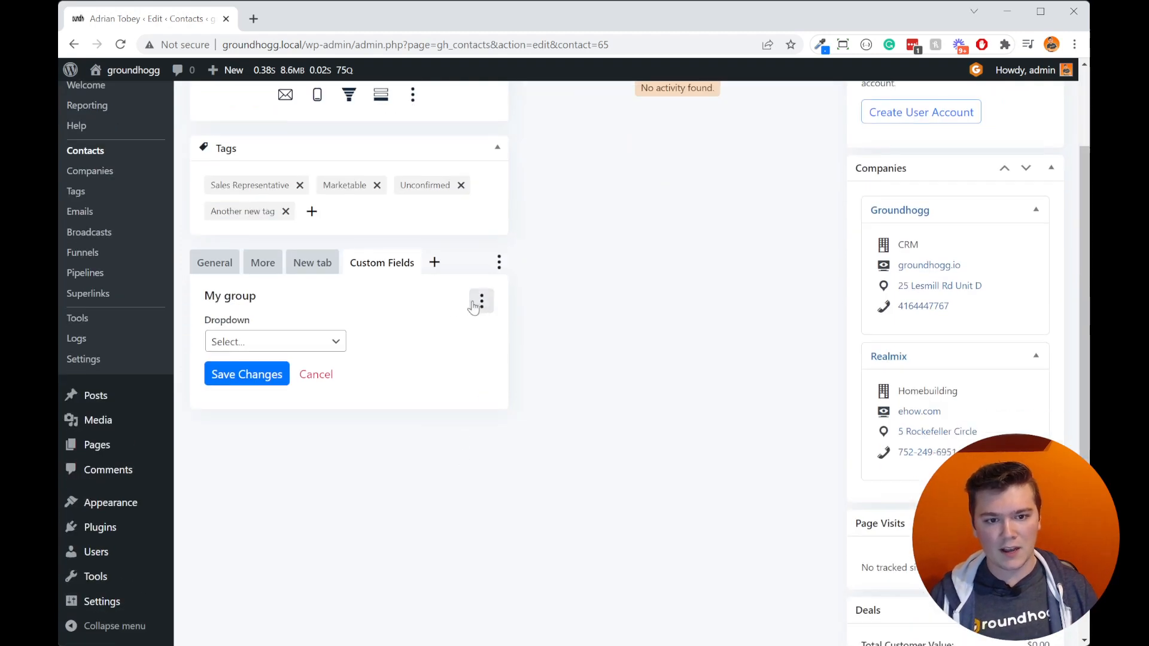
Step: Start another field in My group and label it "Years In business", keeping the generated internal name
{"action": "left_click", "coordinate": [479, 303]}
{"action": "left_click", "coordinate": [469, 341]}
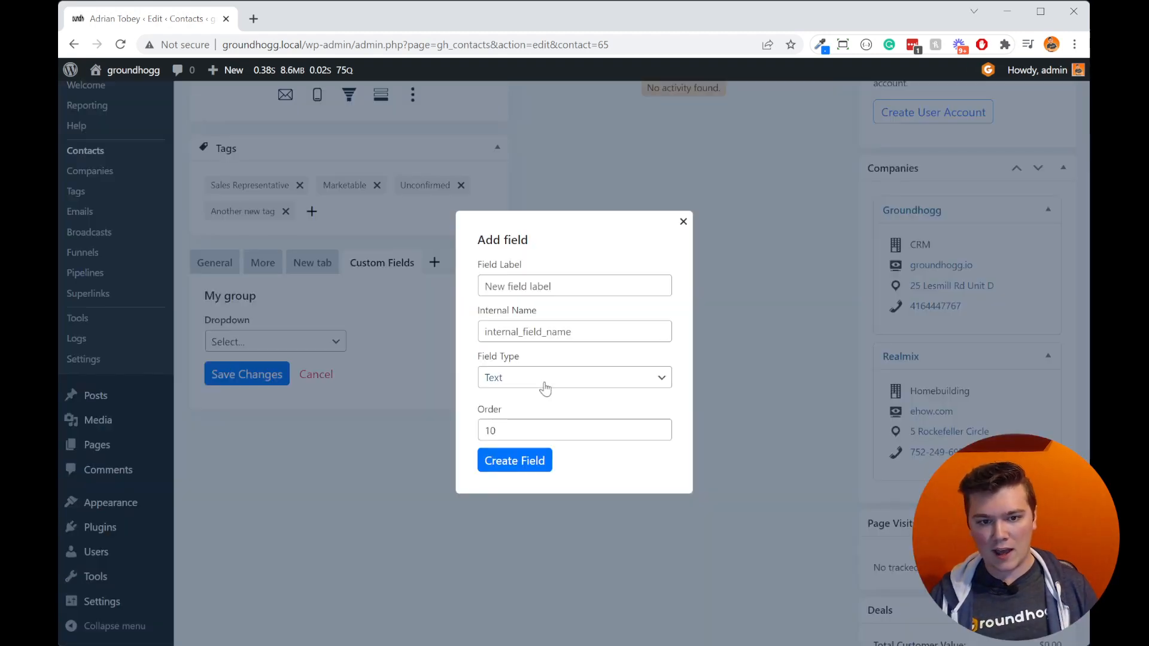
{"action": "left_click", "coordinate": [559, 288]}
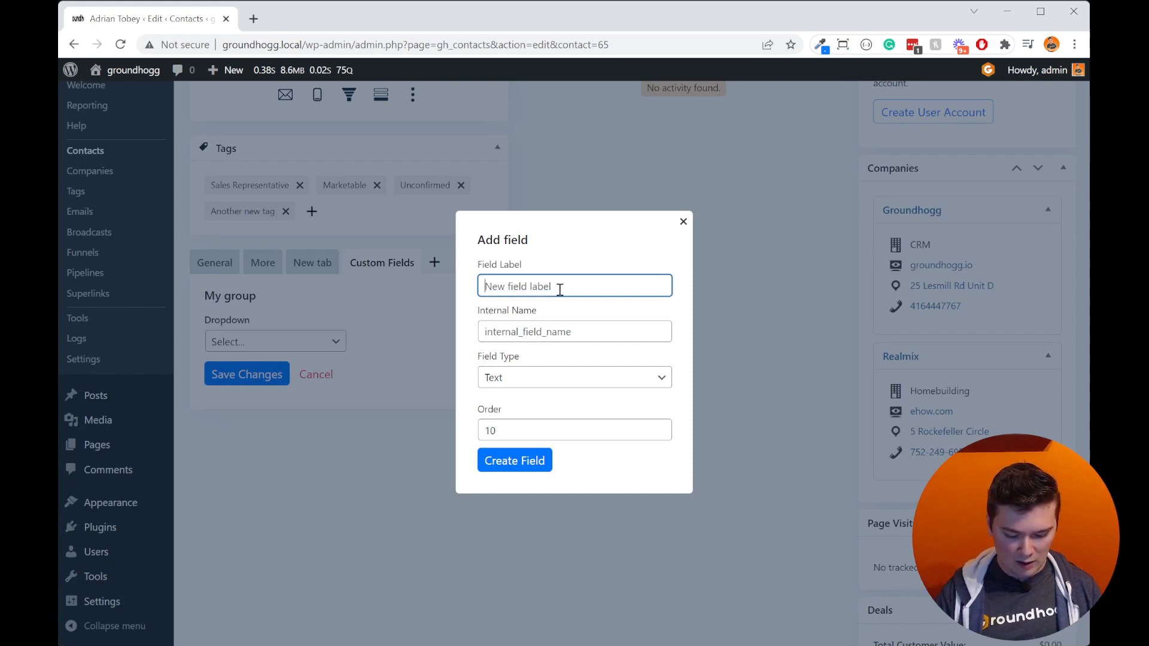
{"action": "type", "text": "Years "}
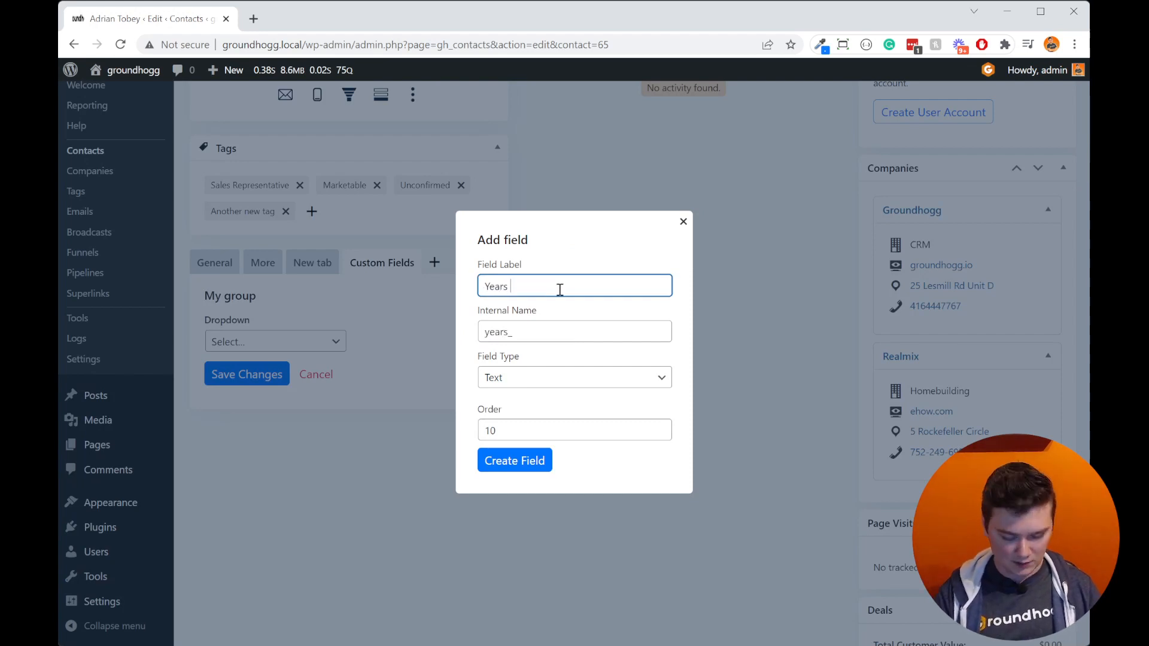
{"action": "type", "text": "In business"}
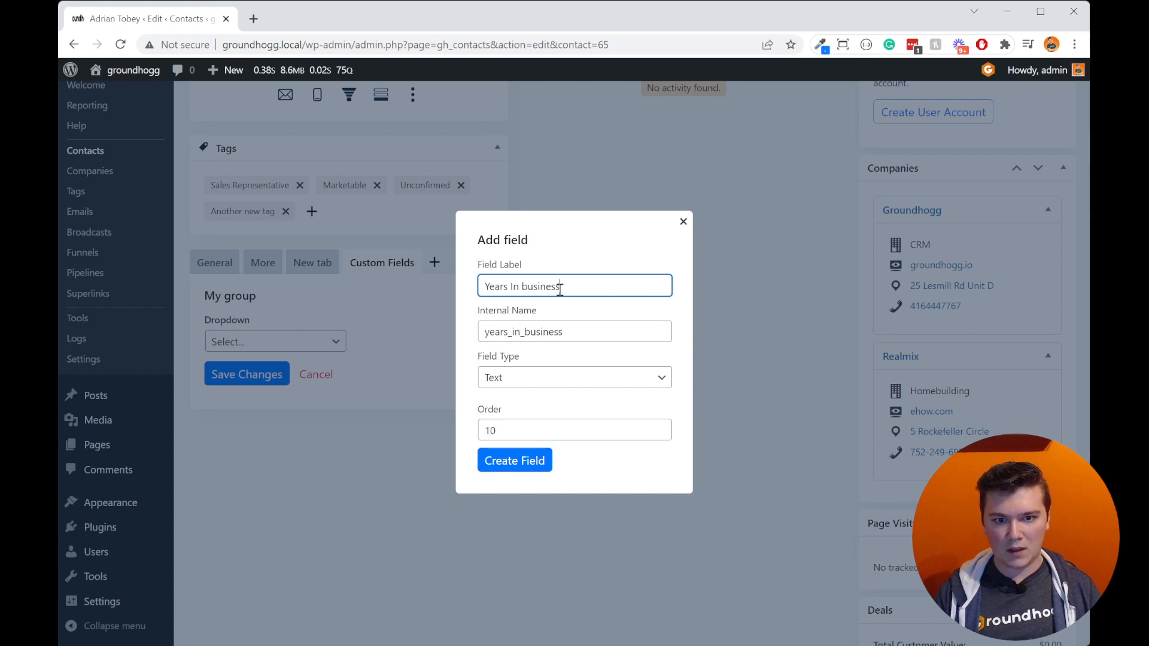
{"action": "left_click", "coordinate": [622, 322]}
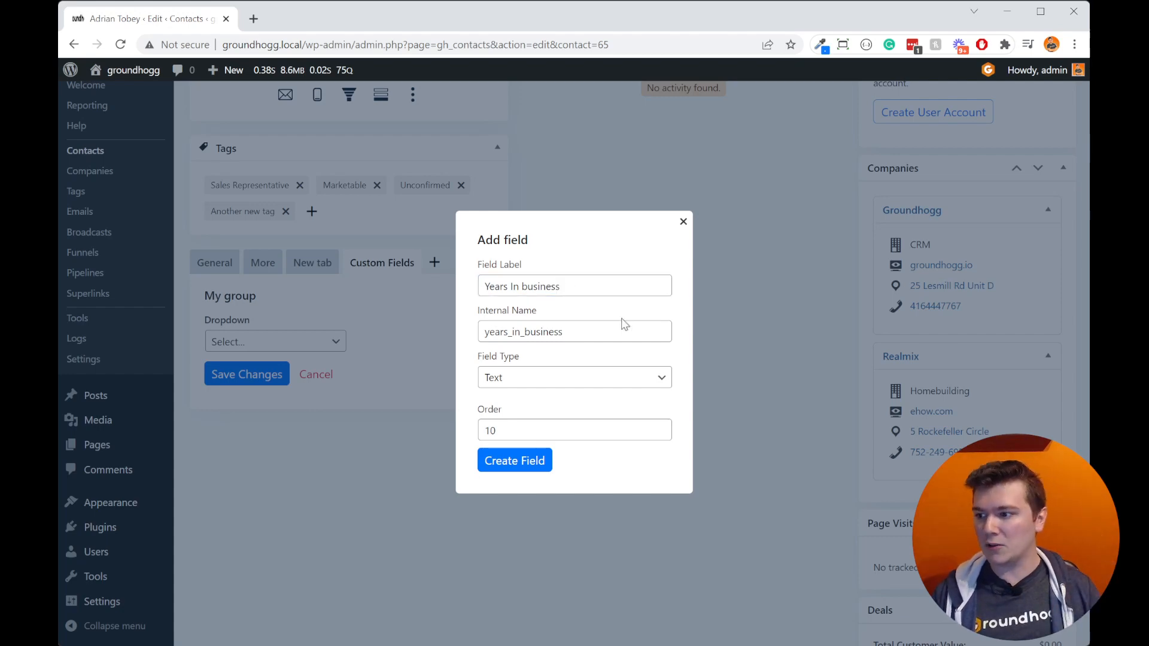
Step: Set the new field's type to Number, keep order 10, and create it
{"action": "left_click", "coordinate": [585, 386]}
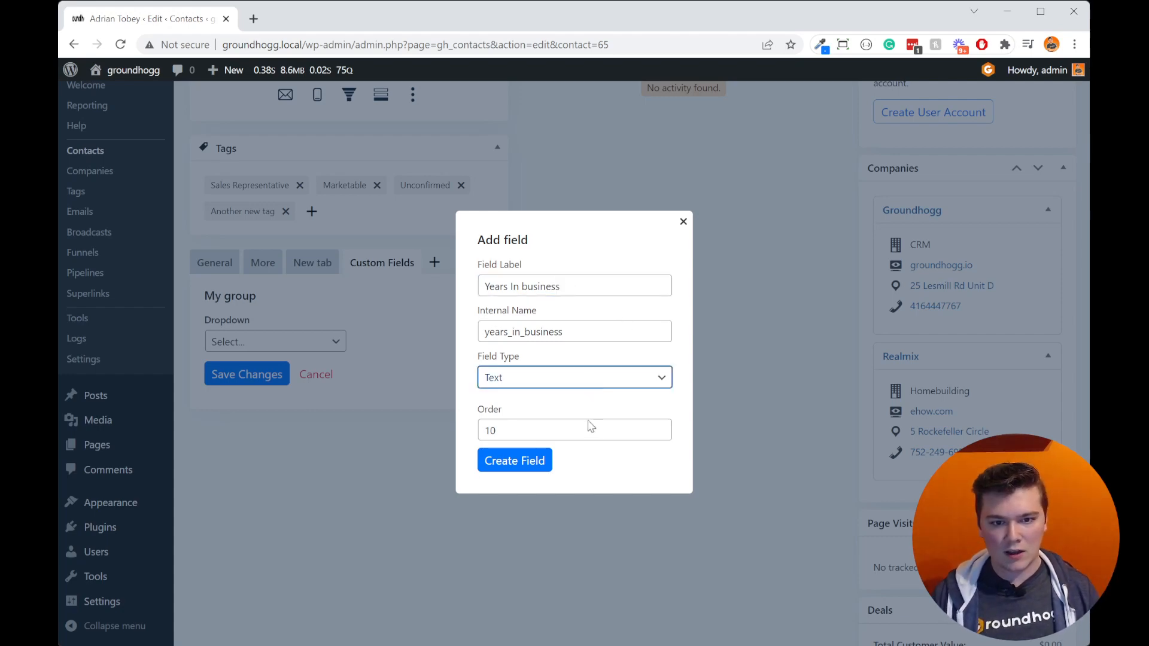
{"action": "key", "text": "Down"}
{"action": "key", "text": "Down"}
{"action": "key", "text": "Tab"}
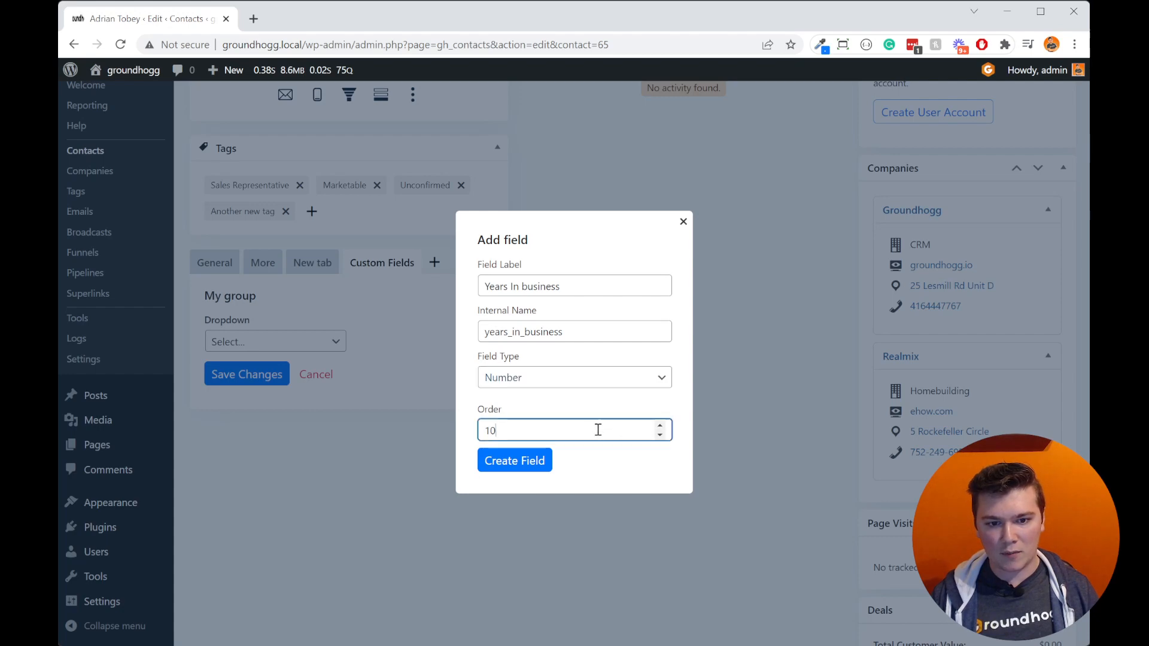
{"action": "left_click", "coordinate": [551, 355]}
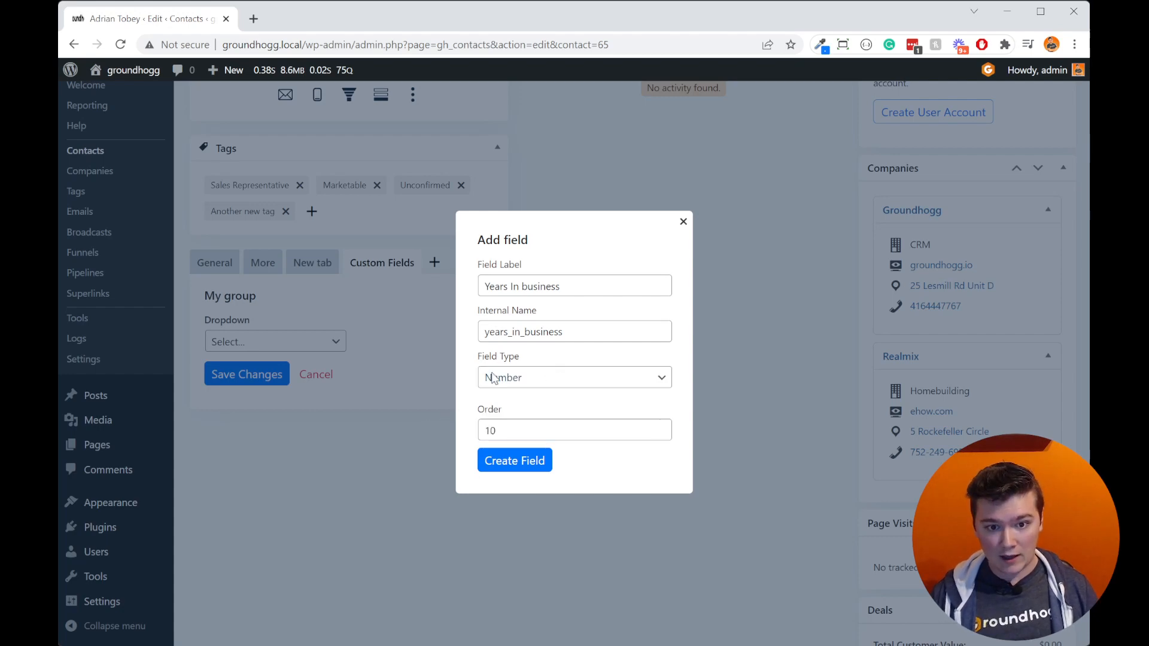
{"action": "left_click", "coordinate": [557, 425]}
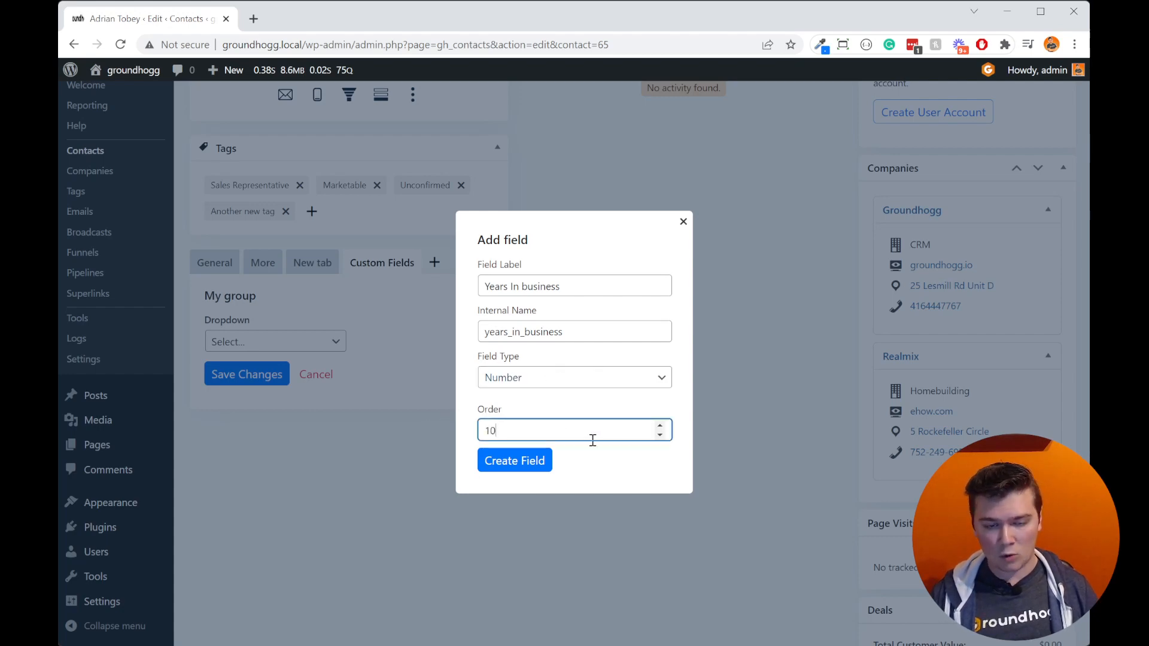
{"action": "left_click", "coordinate": [543, 464]}
Step: Enter 4 as the contact's Years In business value
{"action": "left_click", "coordinate": [422, 342]}
{"action": "type", "text": "120"}
{"action": "key", "text": "BackSpace"}
{"action": "key", "text": "BackSpace"}
{"action": "key", "text": "BackSpace"}
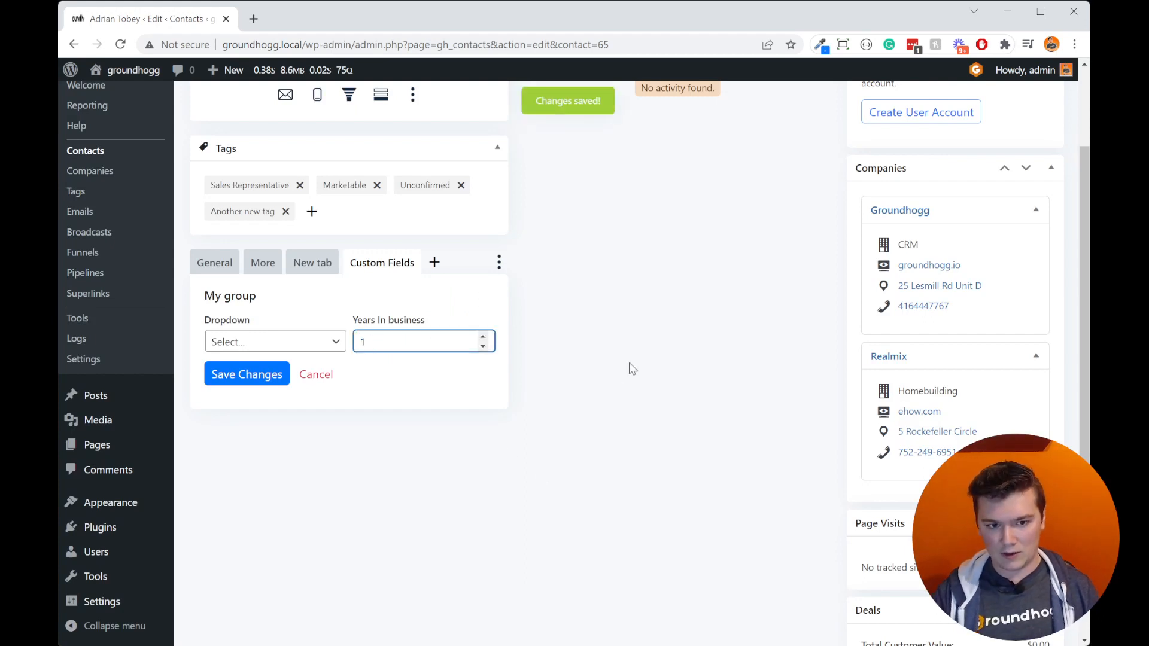
{"action": "type", "text": "4"}
{"action": "left_click", "coordinate": [629, 368]}
Step: Choose Option A in My group's Dropdown field
{"action": "left_click", "coordinate": [251, 346]}
{"action": "left_click", "coordinate": [256, 377]}
{"action": "left_click", "coordinate": [245, 388]}
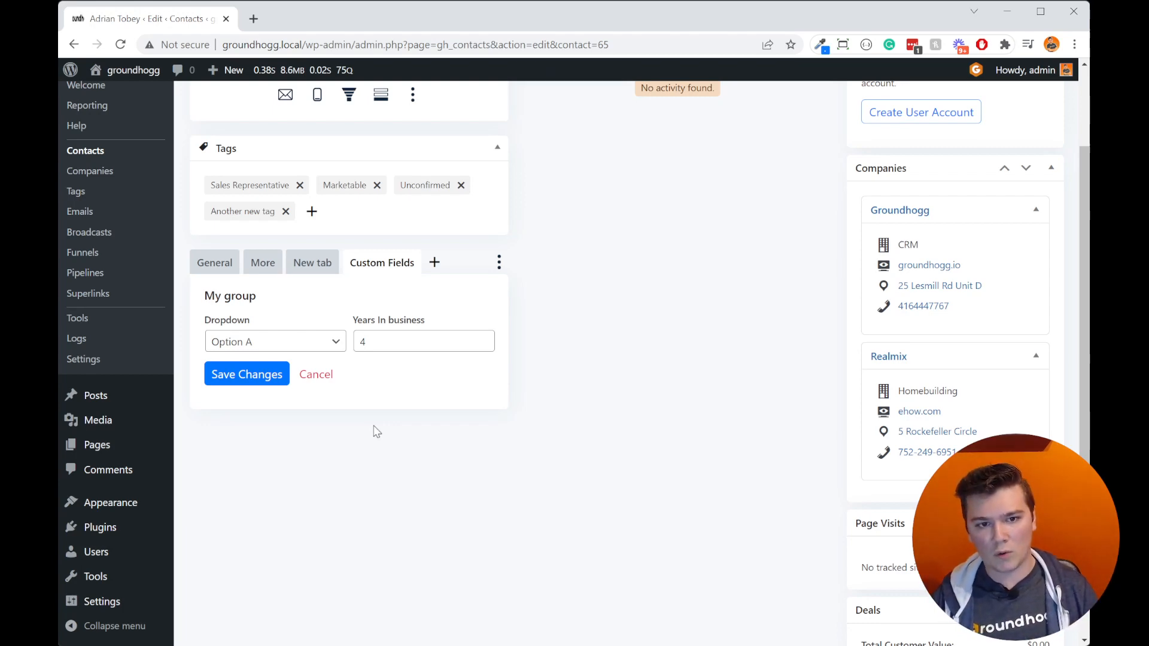
Step: Open the Years In business field's settings, review its field type choices, and close them without updating
{"action": "right_click", "coordinate": [408, 321]}
{"action": "left_click", "coordinate": [437, 367]}
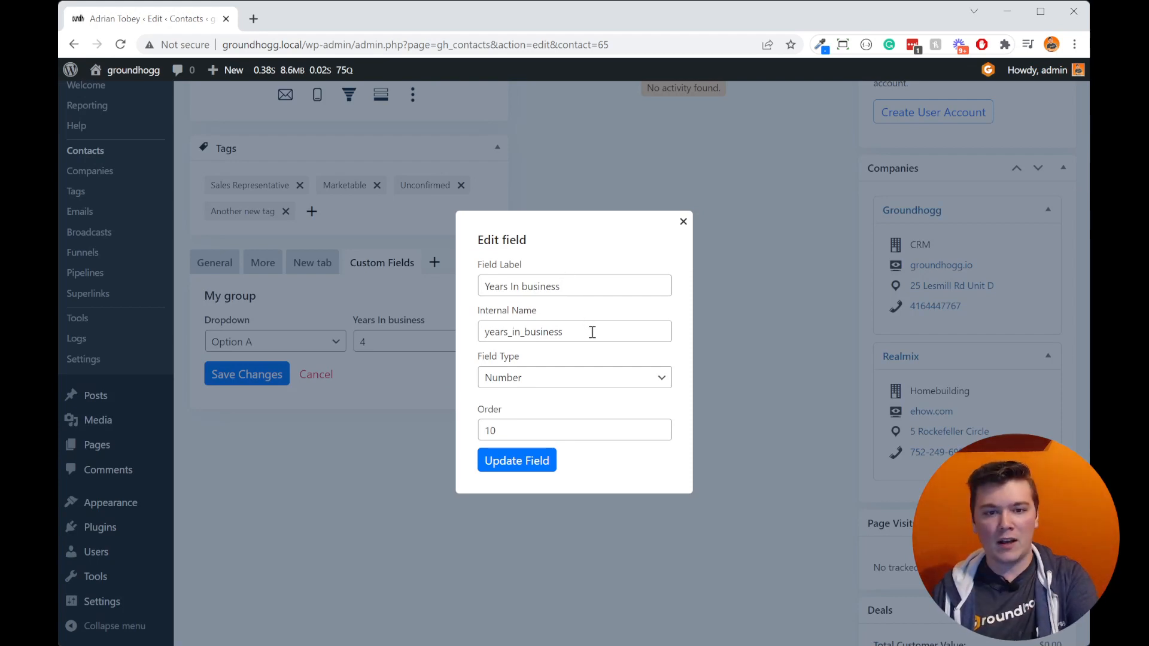
{"action": "left_click", "coordinate": [612, 382]}
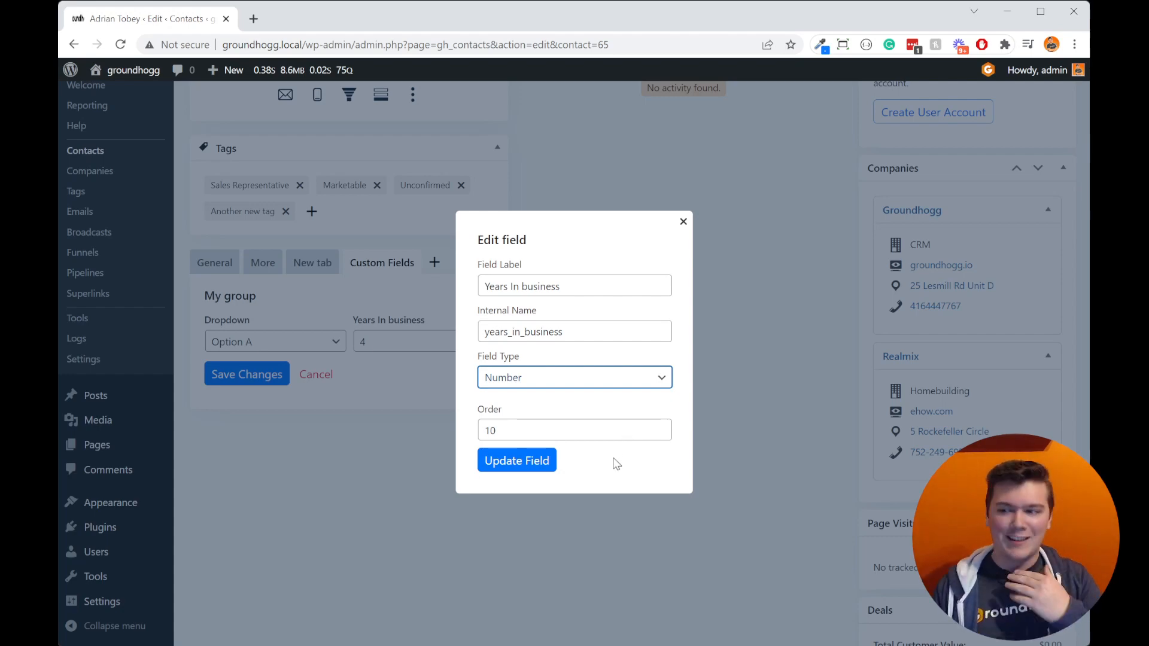
{"action": "left_click", "coordinate": [648, 351]}
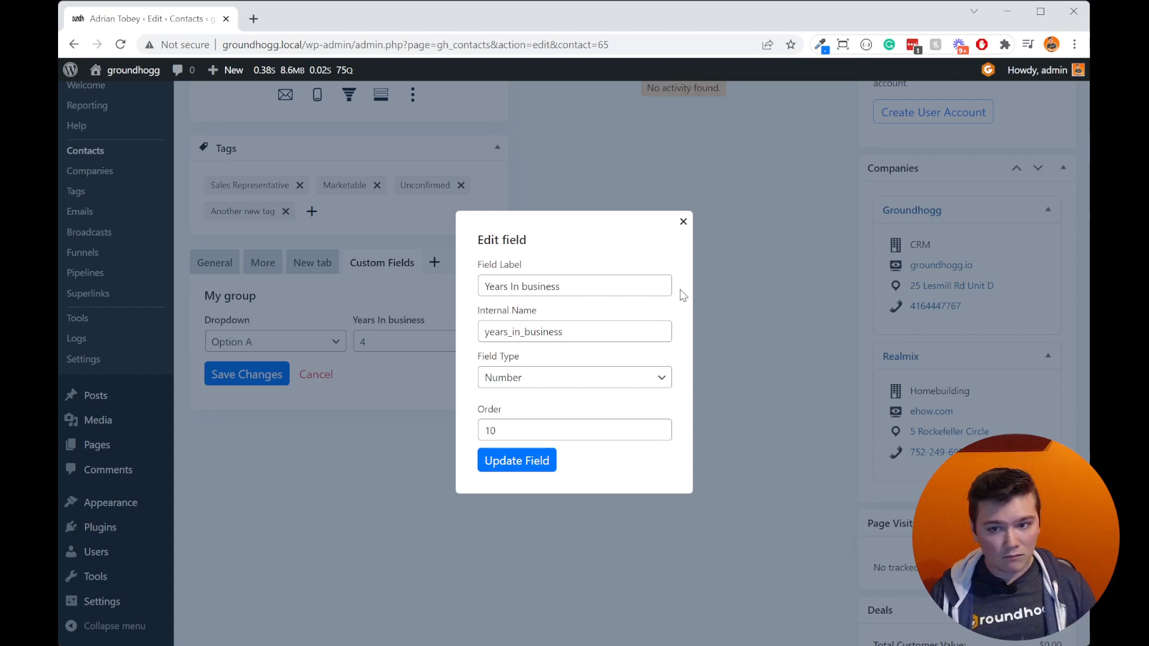
{"action": "left_click", "coordinate": [683, 222]}
Step: View the custom groups on New tab, then open the logged-in admin's own contact record
{"action": "scroll", "coordinate": [684, 302], "scroll_direction": "up", "scroll_amount": 2}
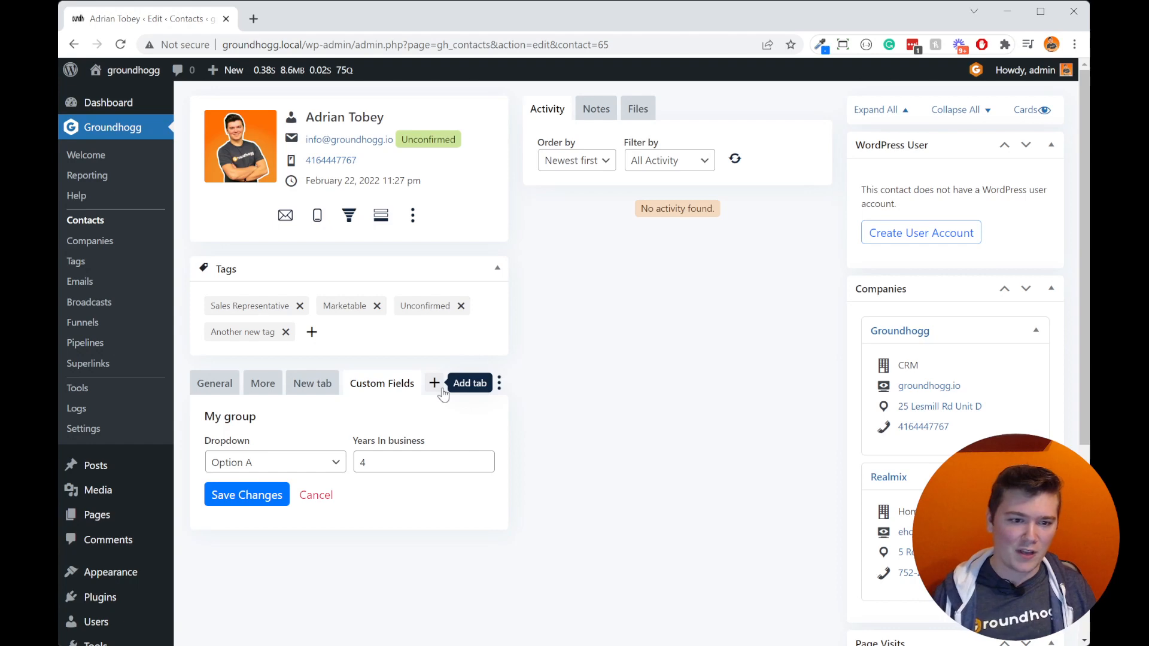
{"action": "left_click", "coordinate": [313, 392]}
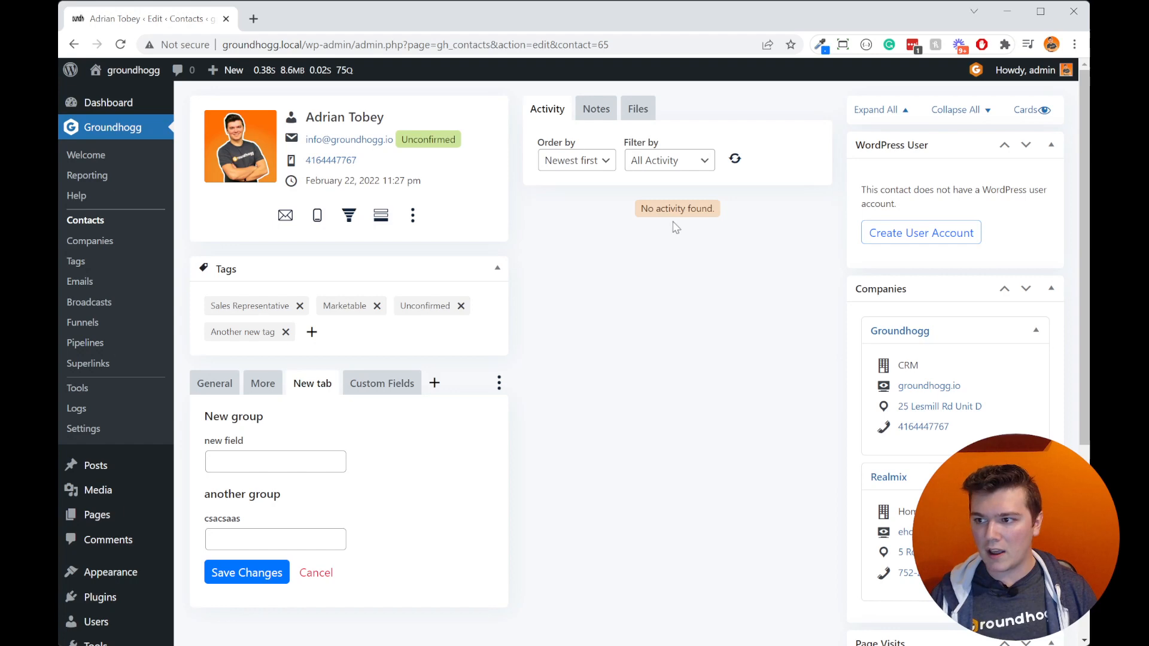
{"action": "mouse_move", "coordinate": [1035, 74]}
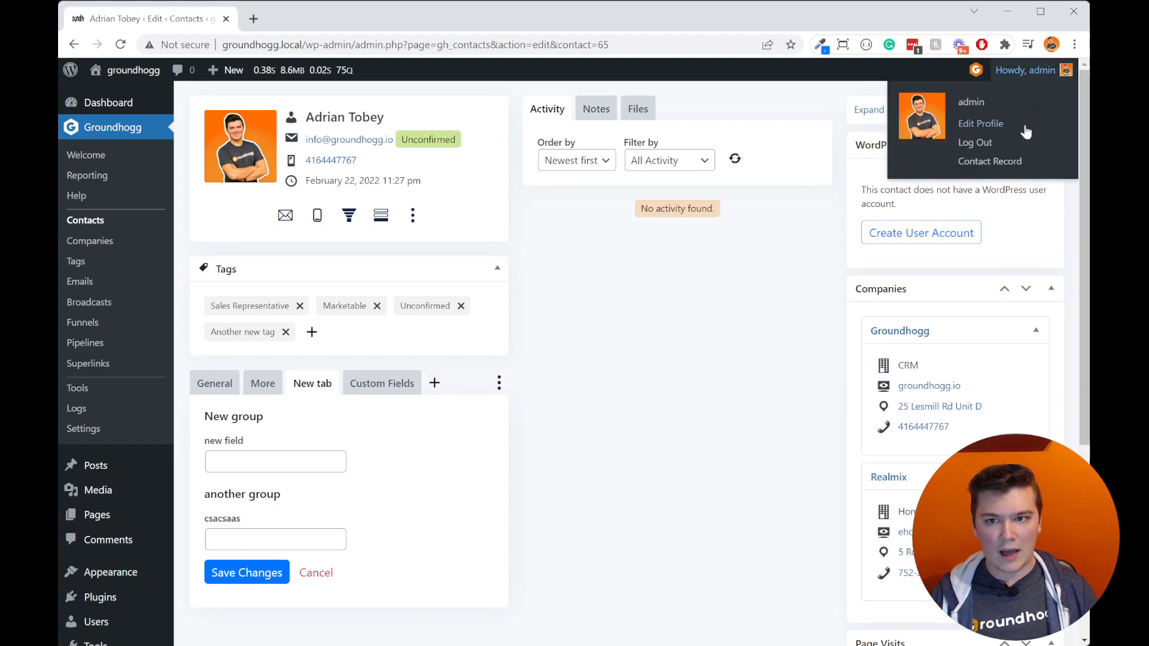
{"action": "left_click", "coordinate": [999, 163]}
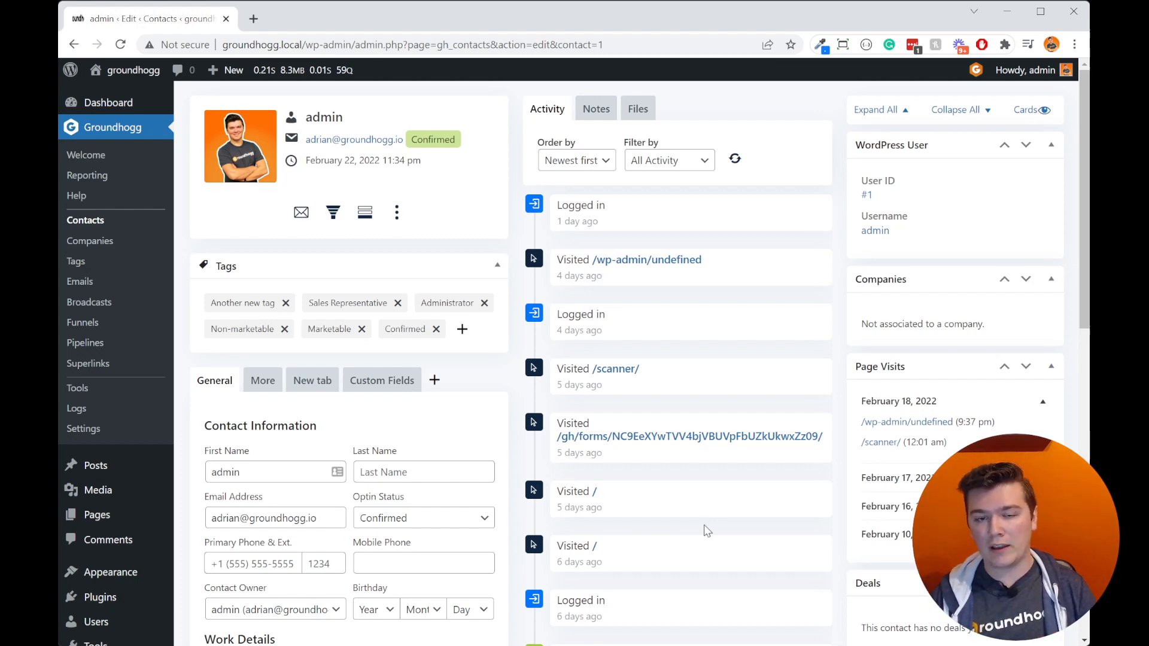
Step: Examine the admin contact's activity timeline, including logins, page visits and received broadcasts
{"action": "scroll", "coordinate": [707, 531], "scroll_direction": "down", "scroll_amount": 15}
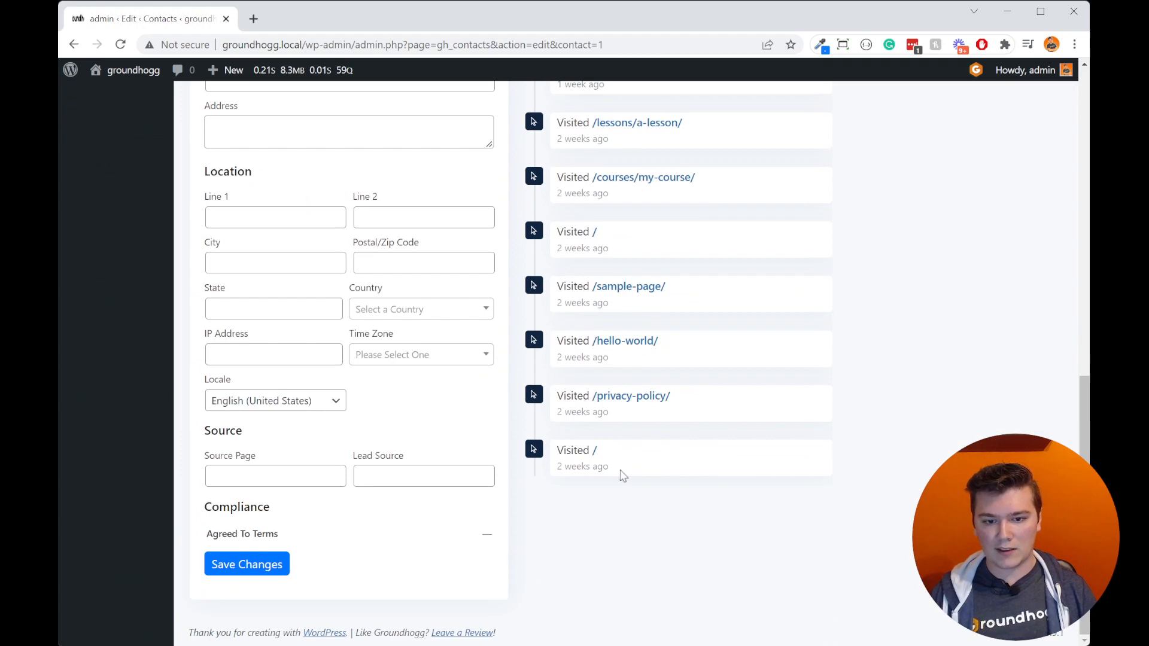
{"action": "scroll", "coordinate": [659, 371], "scroll_direction": "up", "scroll_amount": 4}
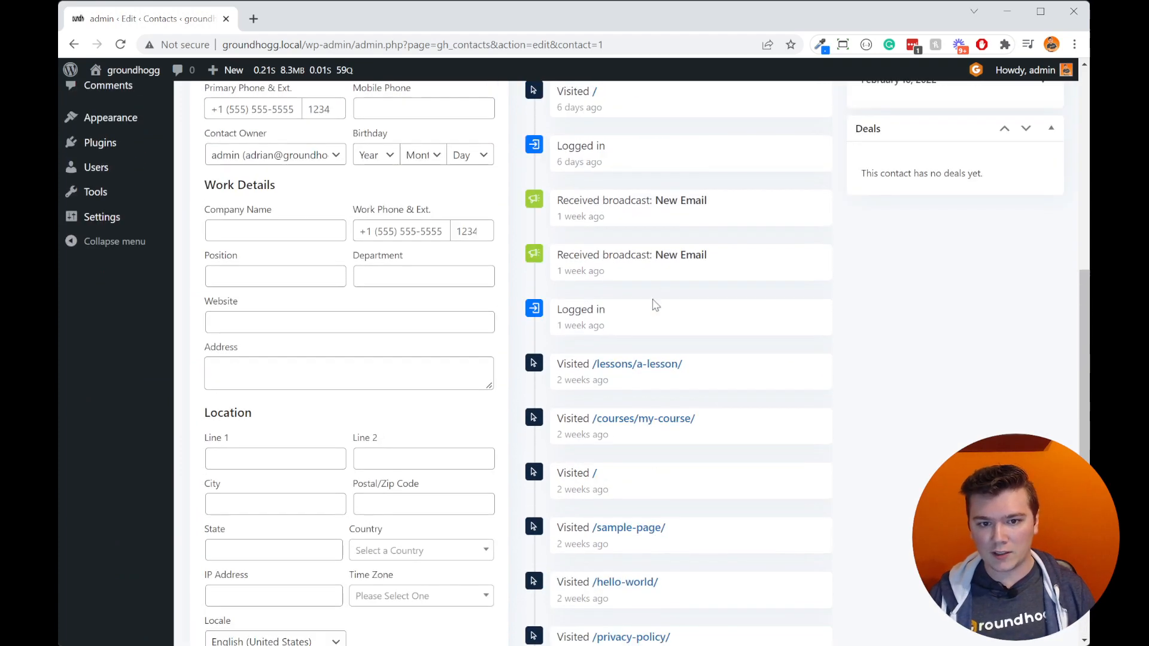
{"action": "scroll", "coordinate": [688, 323], "scroll_direction": "up", "scroll_amount": 6}
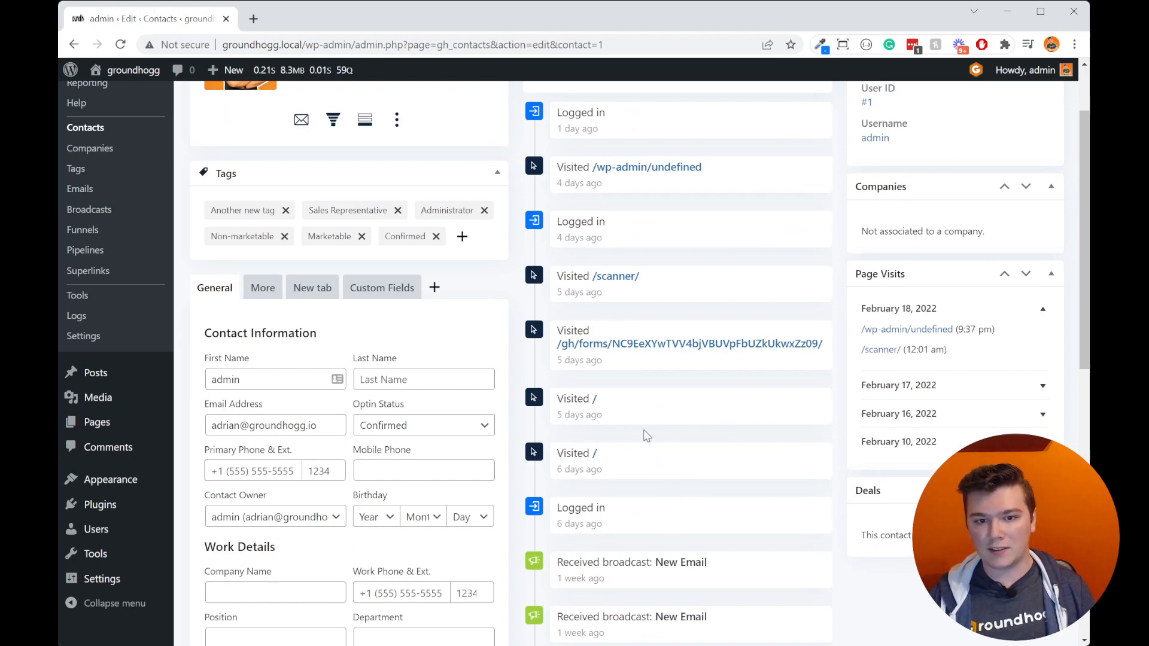
{"action": "scroll", "coordinate": [651, 347], "scroll_direction": "up", "scroll_amount": 2}
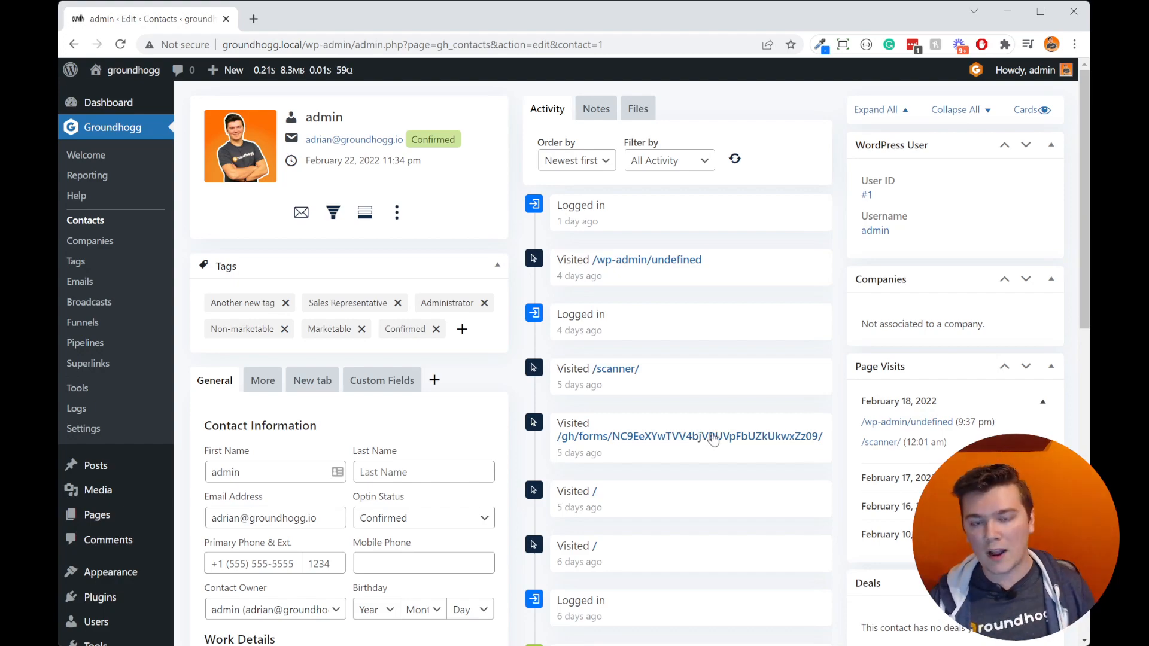
{"action": "scroll", "coordinate": [713, 439], "scroll_direction": "down", "scroll_amount": 5}
{"action": "scroll", "coordinate": [713, 438], "scroll_direction": "up", "scroll_amount": 5}
{"action": "scroll", "coordinate": [714, 524], "scroll_direction": "down", "scroll_amount": 10}
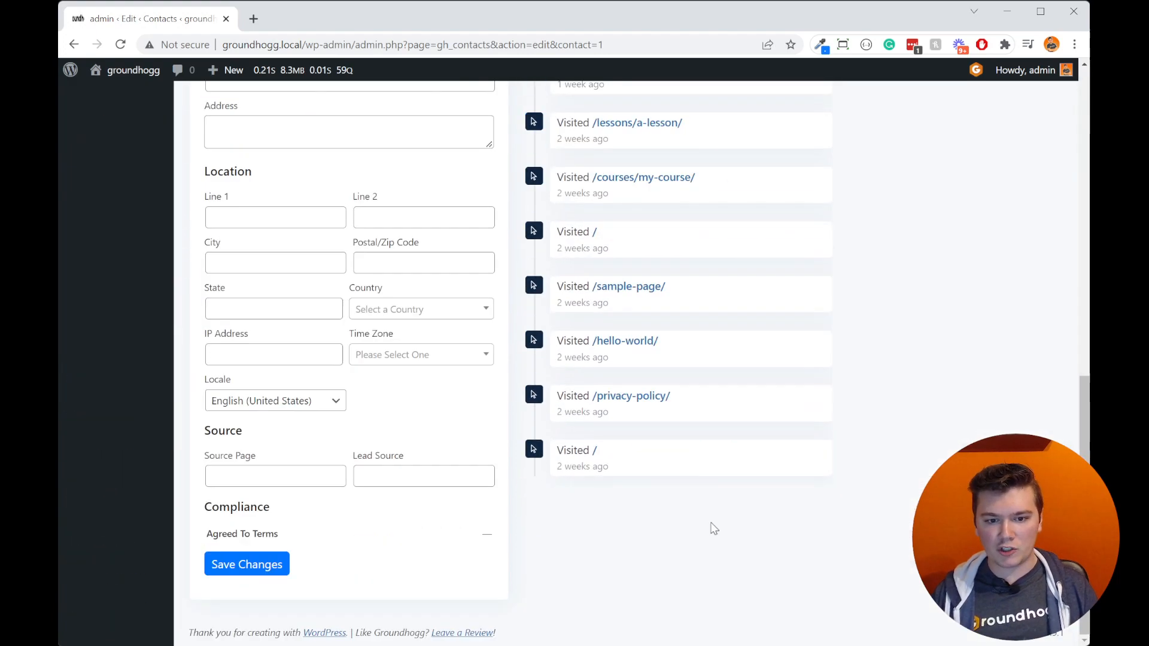
{"action": "scroll", "coordinate": [713, 524], "scroll_direction": "up", "scroll_amount": 10}
Step: Check the activity timeline's sorting and filtering choices, leaving Newest first and All Activity selected
{"action": "left_click", "coordinate": [606, 166]}
{"action": "left_click", "coordinate": [655, 165]}
{"action": "left_click", "coordinate": [776, 193]}
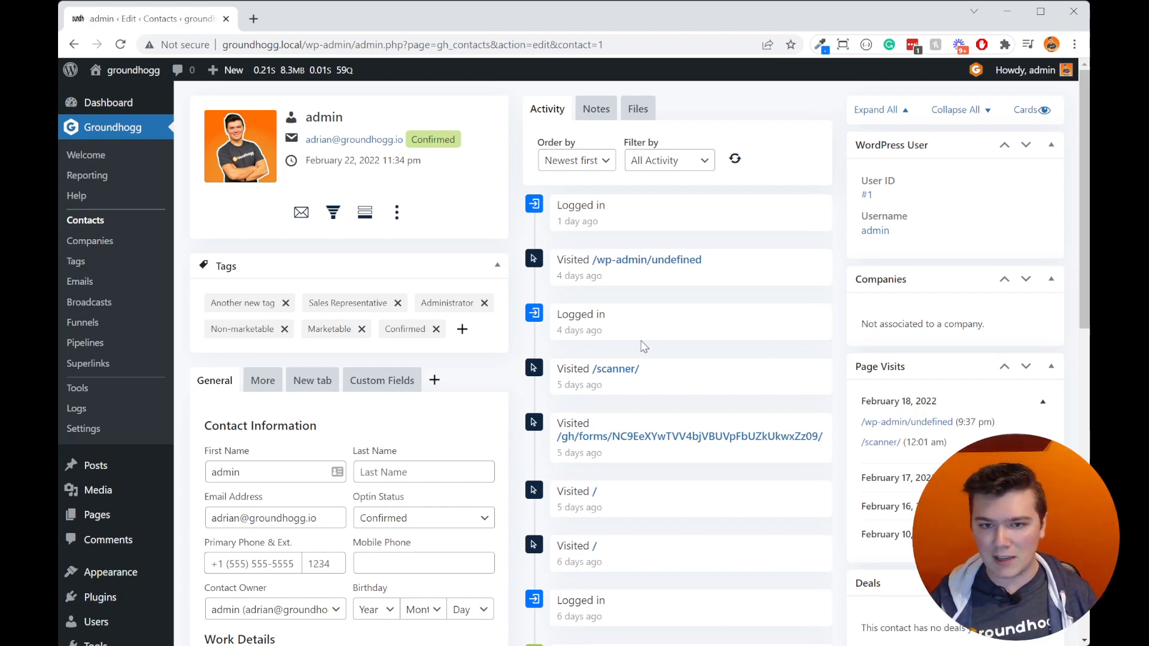
{"action": "scroll", "coordinate": [646, 311], "scroll_direction": "down", "scroll_amount": 10}
{"action": "scroll", "coordinate": [640, 327], "scroll_direction": "up", "scroll_amount": 5}
{"action": "scroll", "coordinate": [639, 326], "scroll_direction": "up", "scroll_amount": 5}
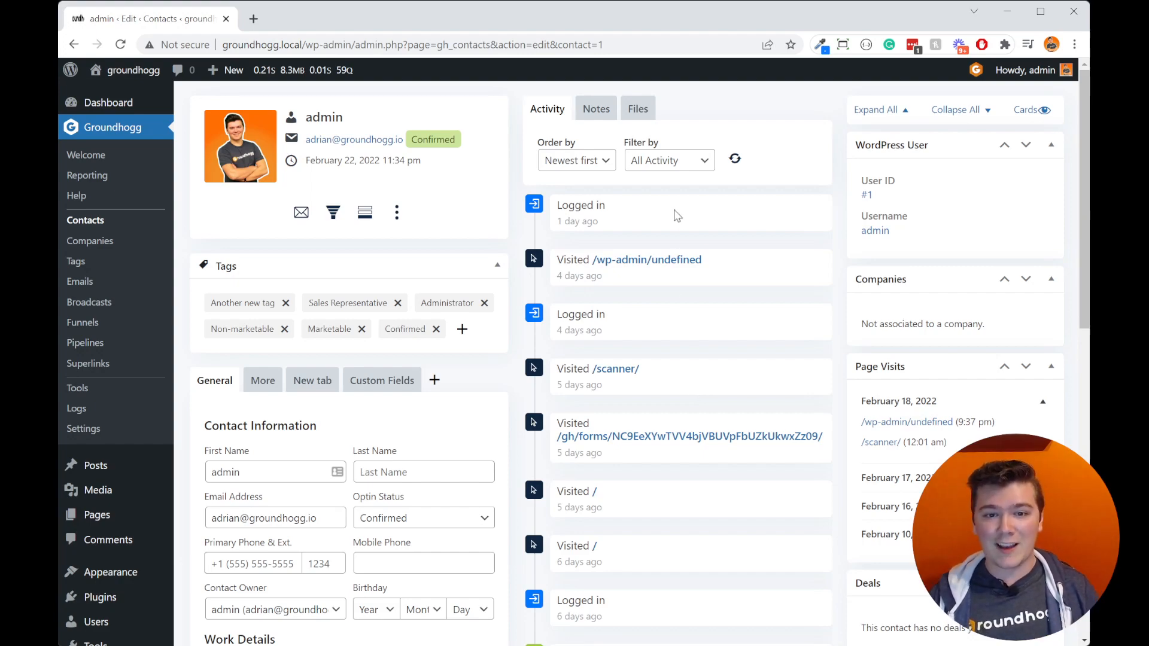
{"action": "scroll", "coordinate": [697, 371], "scroll_direction": "down", "scroll_amount": 5}
{"action": "scroll", "coordinate": [694, 448], "scroll_direction": "up", "scroll_amount": 5}
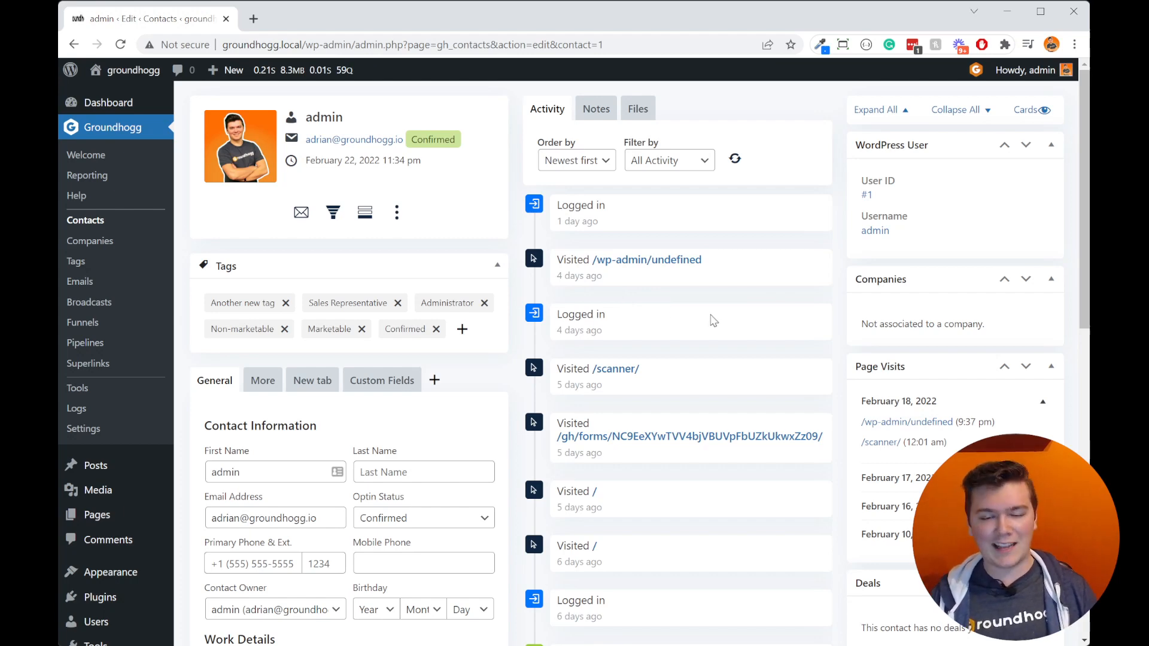
{"action": "scroll", "coordinate": [789, 456], "scroll_direction": "down", "scroll_amount": 2}
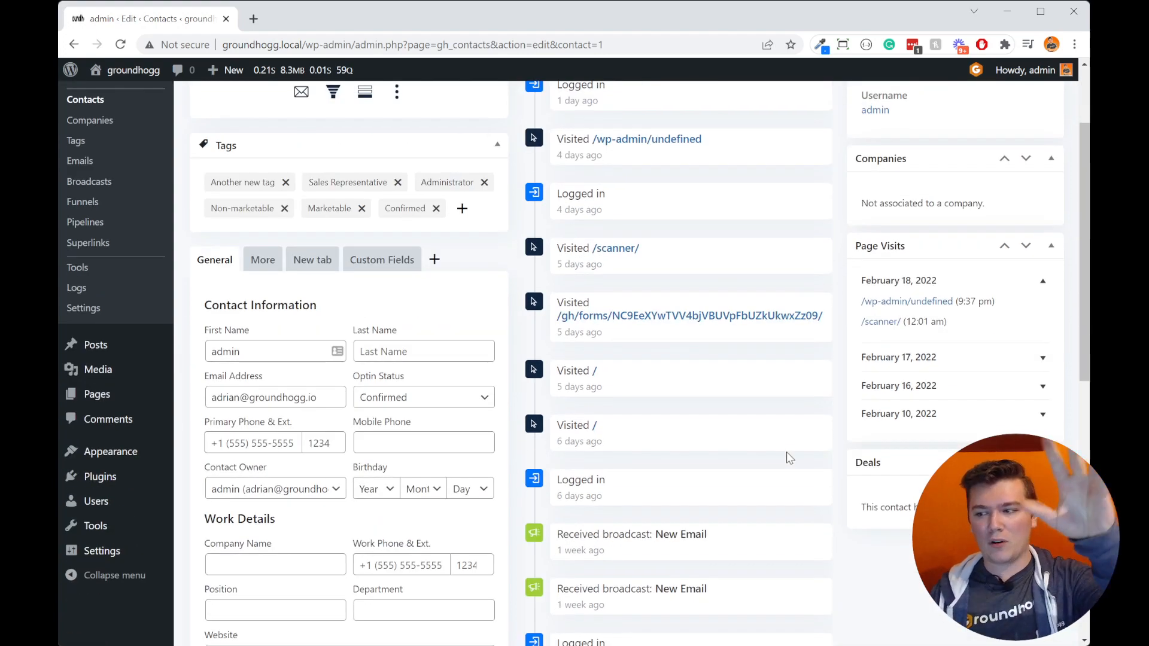
Step: View the admin contact's notes and open the editor for a new note
{"action": "scroll", "coordinate": [789, 467], "scroll_direction": "up", "scroll_amount": 2}
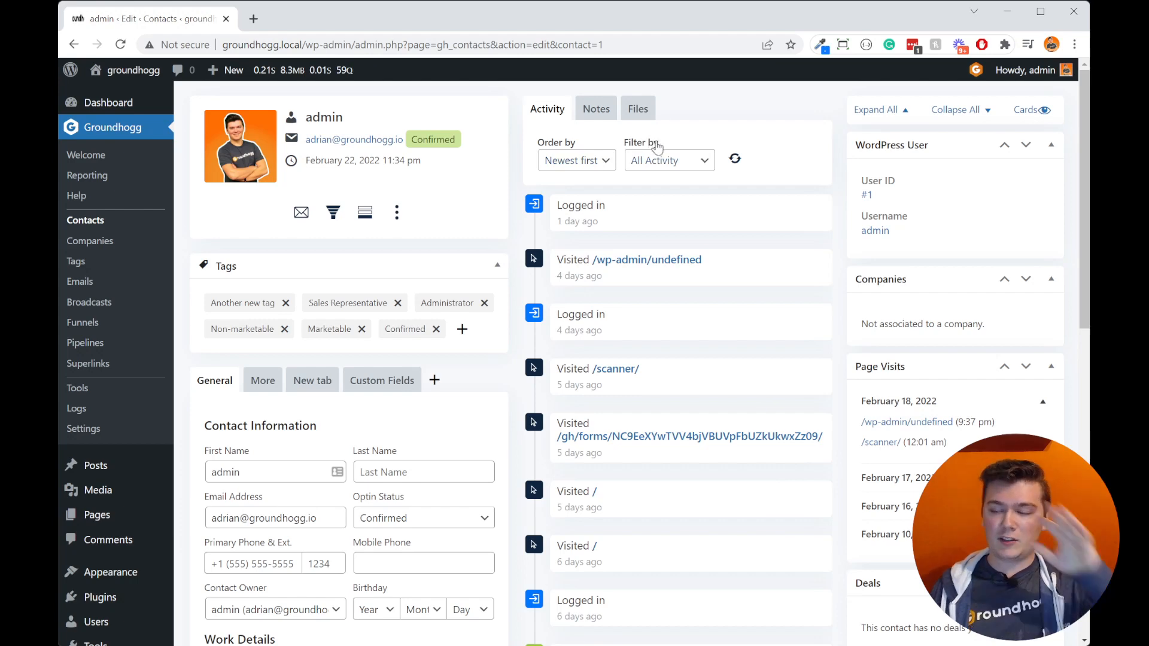
{"action": "left_click", "coordinate": [601, 114]}
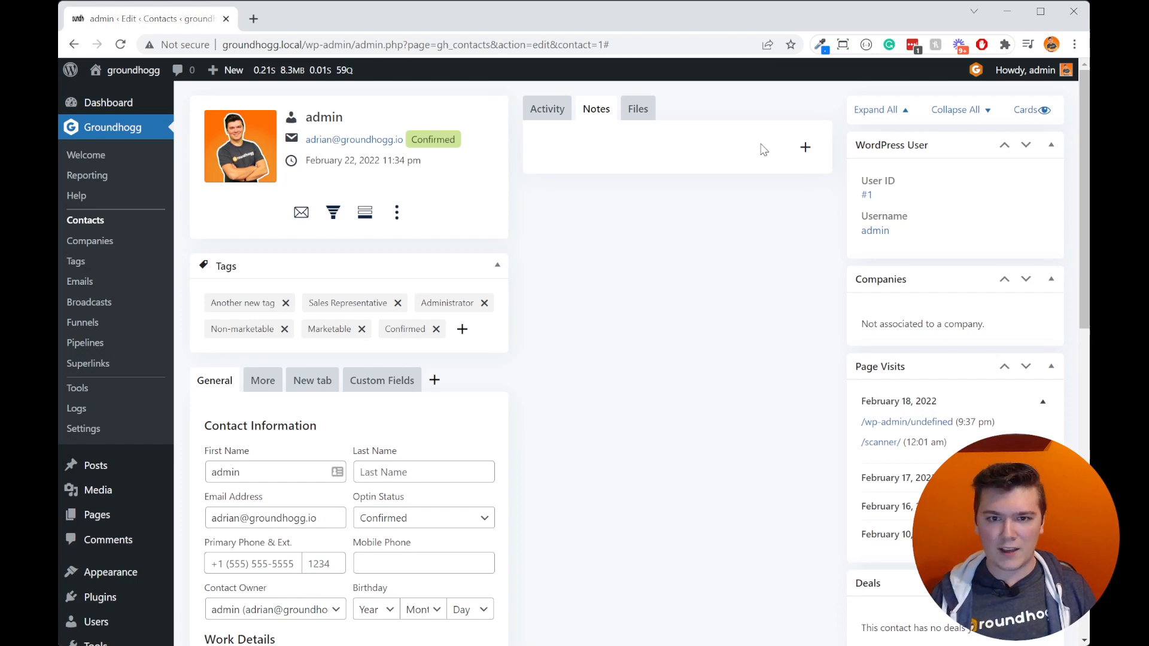
{"action": "left_click", "coordinate": [805, 147]}
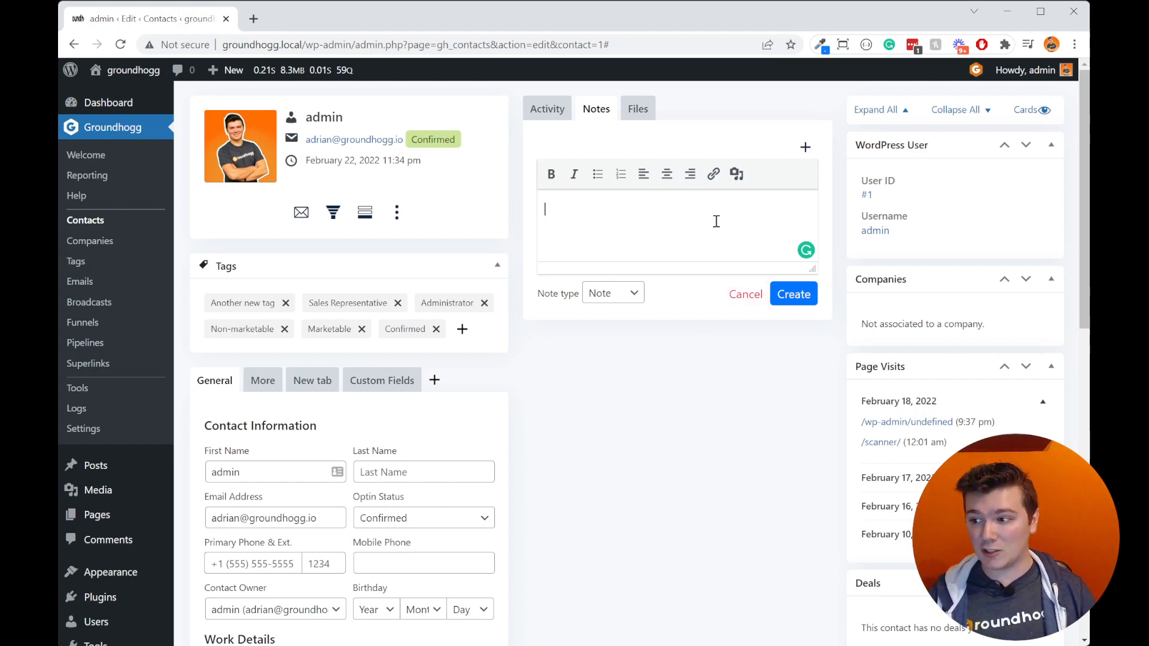
Step: Upload image-mask.png to the admin contact's files
{"action": "left_click", "coordinate": [648, 119]}
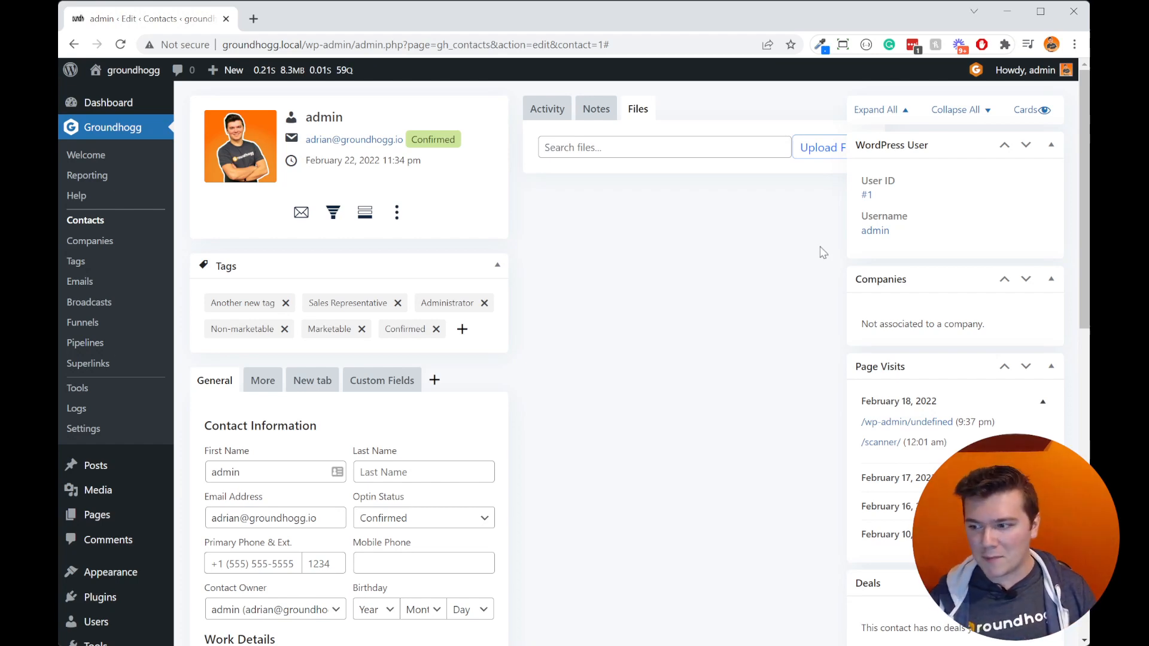
{"action": "left_click", "coordinate": [813, 154]}
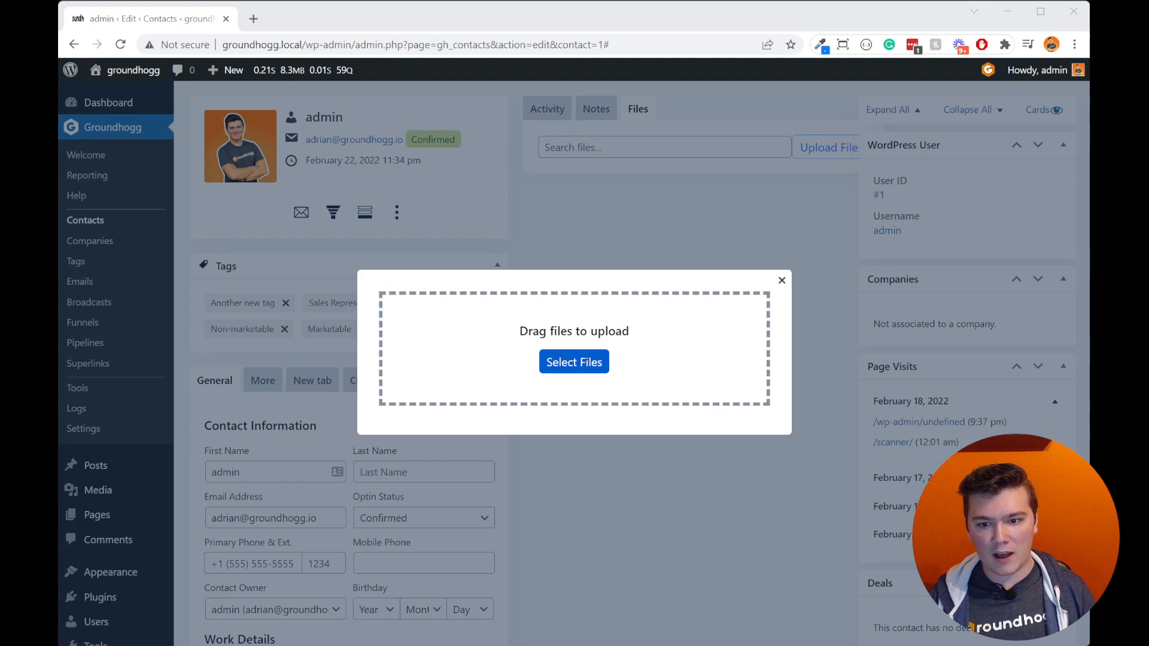
{"action": "left_click", "coordinate": [845, 527]}
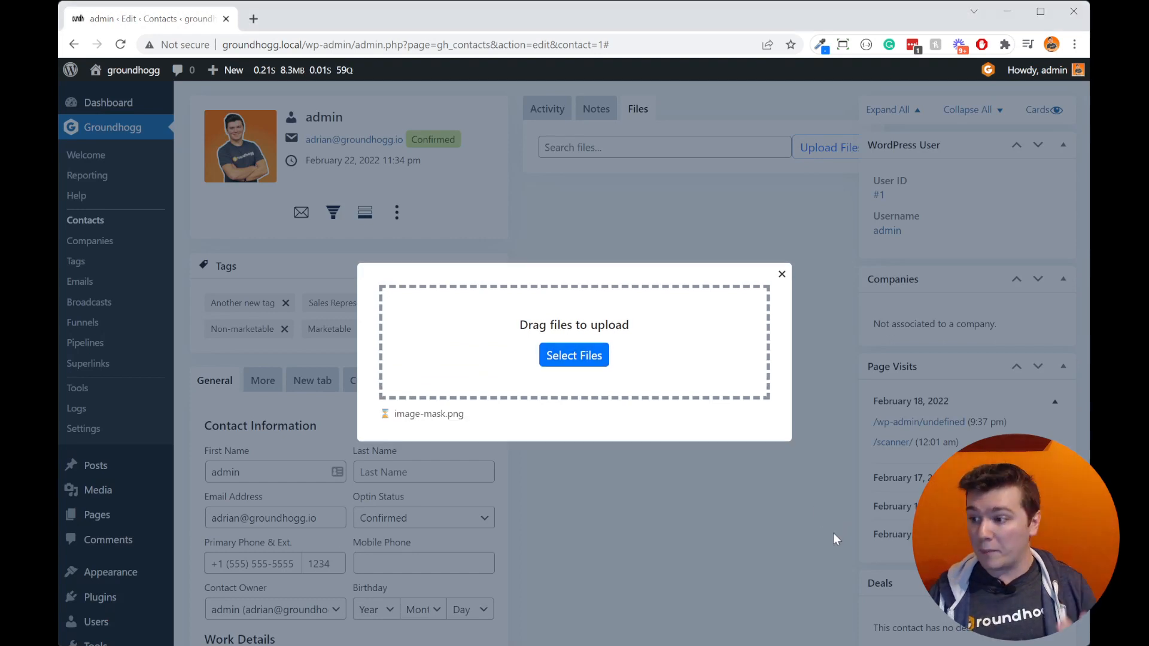
{"action": "left_click", "coordinate": [720, 497]}
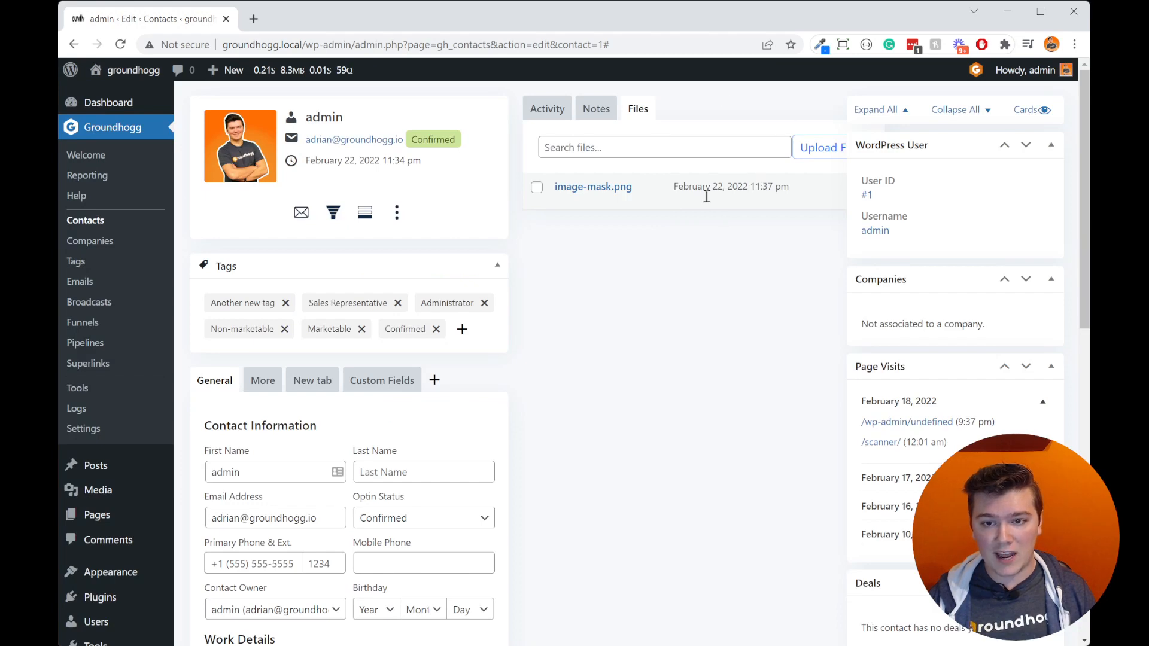
Step: Preview the uploaded image-mask.png and check the bulk delete option for selected files without deleting it
{"action": "left_click", "coordinate": [569, 193]}
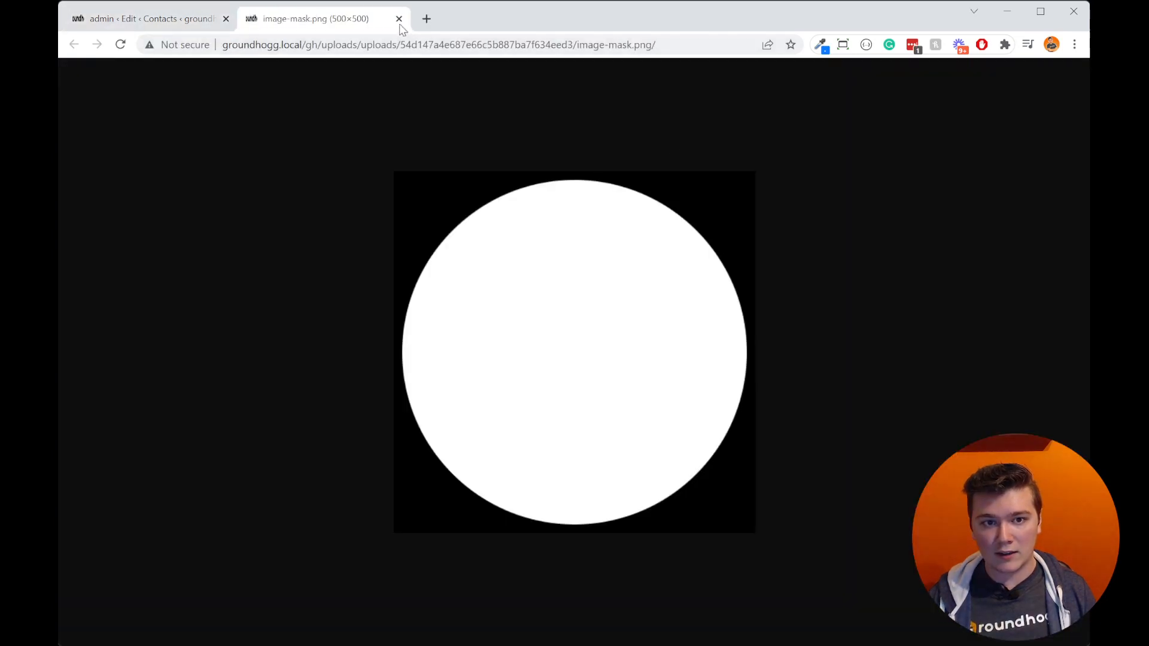
{"action": "left_click", "coordinate": [397, 19]}
{"action": "left_click", "coordinate": [536, 188]}
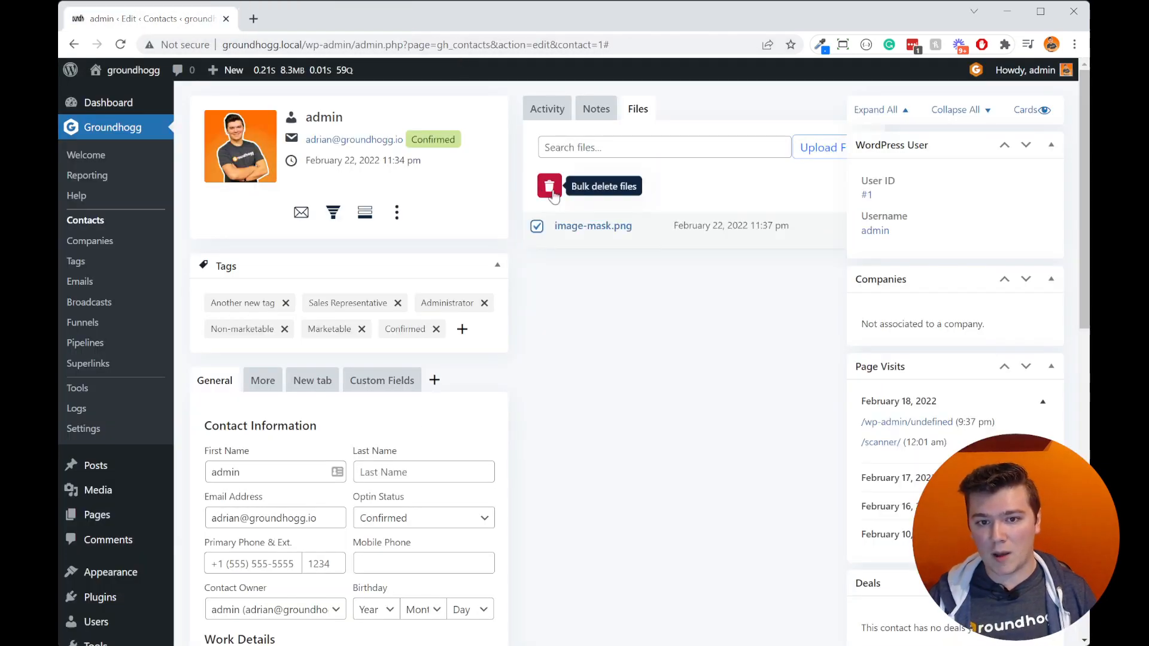
{"action": "left_click", "coordinate": [537, 226]}
{"action": "scroll", "coordinate": [897, 357], "scroll_direction": "down", "scroll_amount": 10}
{"action": "scroll", "coordinate": [1021, 341], "scroll_direction": "up", "scroll_amount": 10}
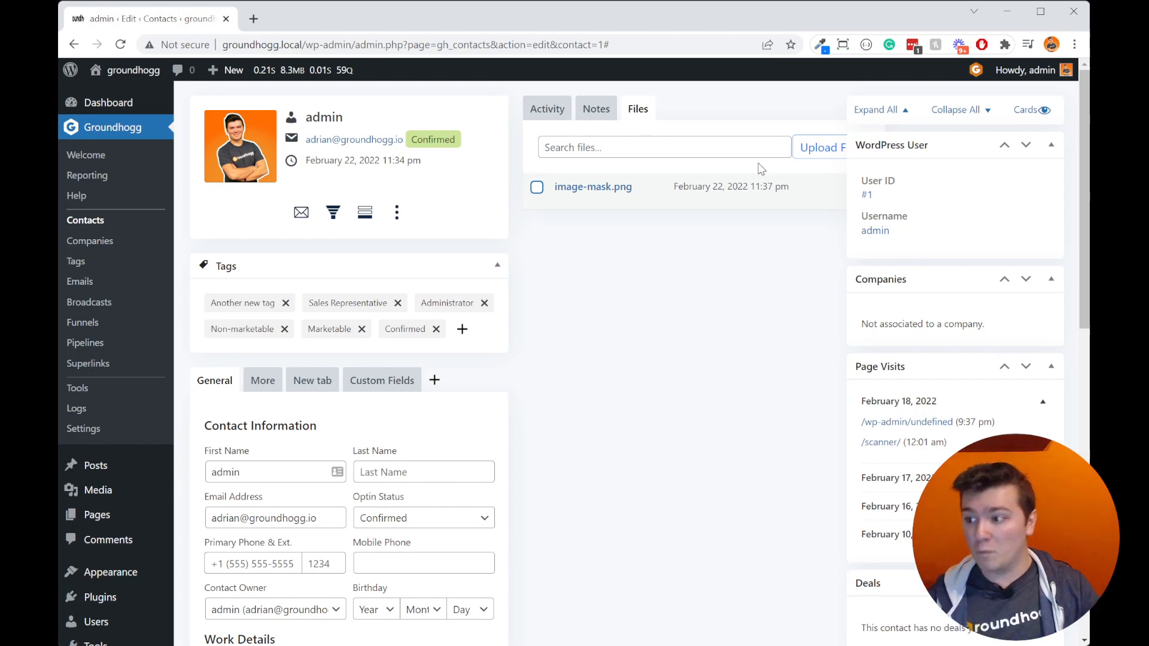
Step: Return to the contact's activity timeline and examine the info cards for WordPress User, Companies, Page Visits and Deals
{"action": "left_click", "coordinate": [543, 110]}
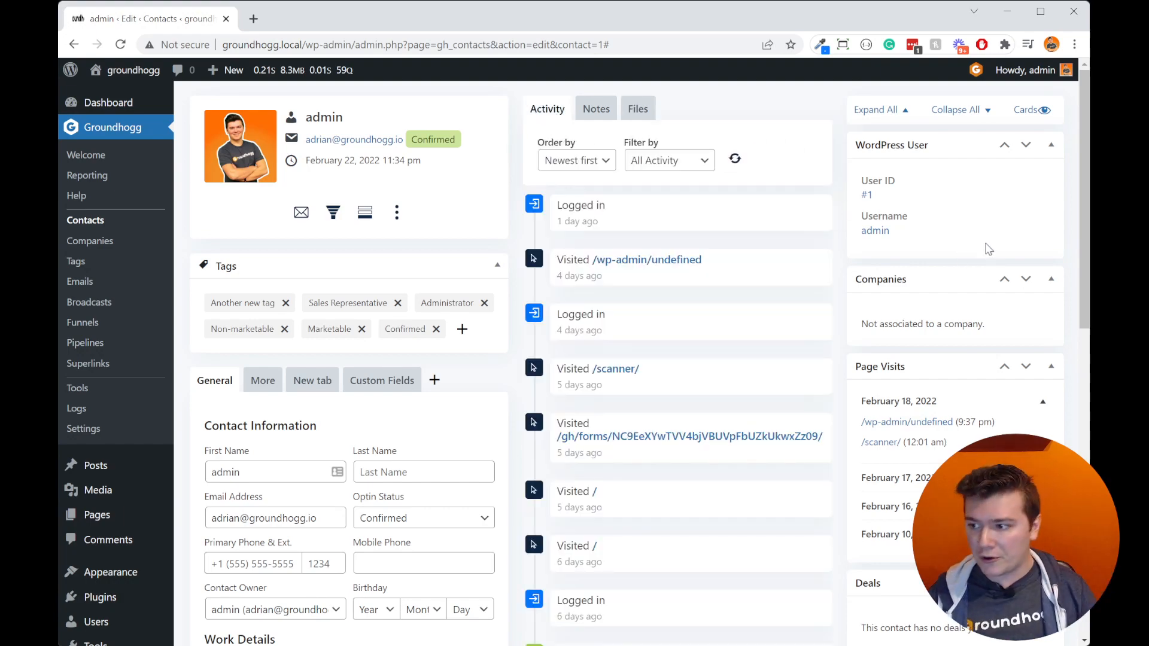
{"action": "scroll", "coordinate": [963, 281], "scroll_direction": "down", "scroll_amount": 3}
{"action": "scroll", "coordinate": [969, 299], "scroll_direction": "up", "scroll_amount": 3}
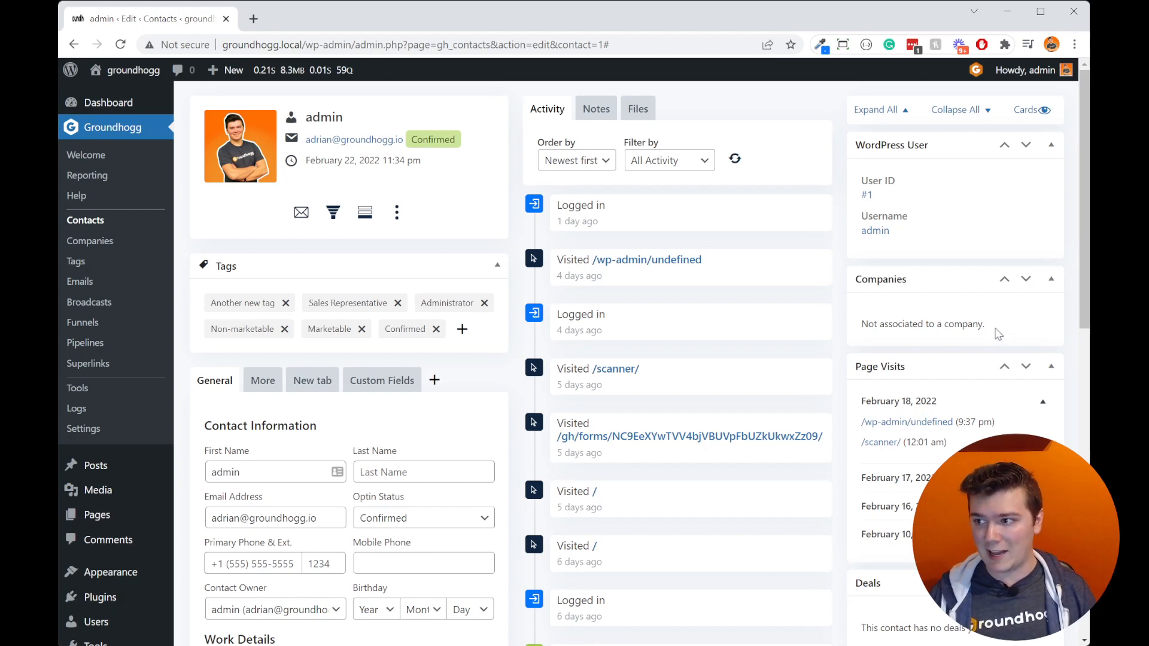
{"action": "scroll", "coordinate": [1004, 269], "scroll_direction": "down", "scroll_amount": 1}
{"action": "scroll", "coordinate": [1003, 351], "scroll_direction": "up", "scroll_amount": 1}
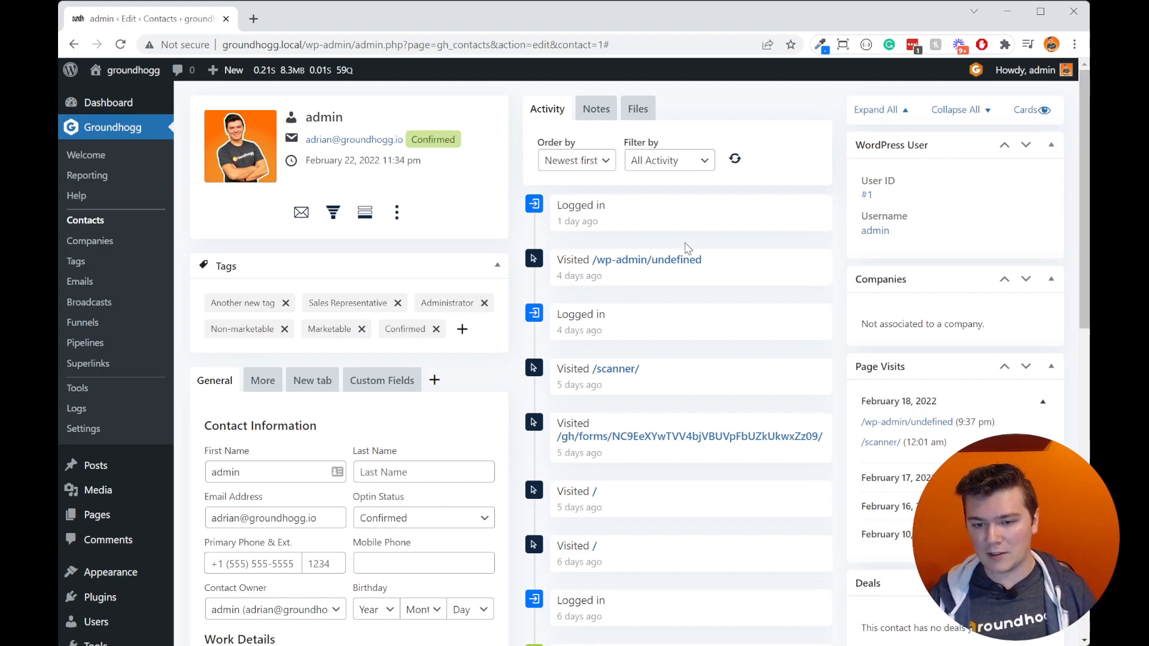
{"action": "scroll", "coordinate": [906, 272], "scroll_direction": "down", "scroll_amount": 2}
{"action": "scroll", "coordinate": [922, 269], "scroll_direction": "up", "scroll_amount": 2}
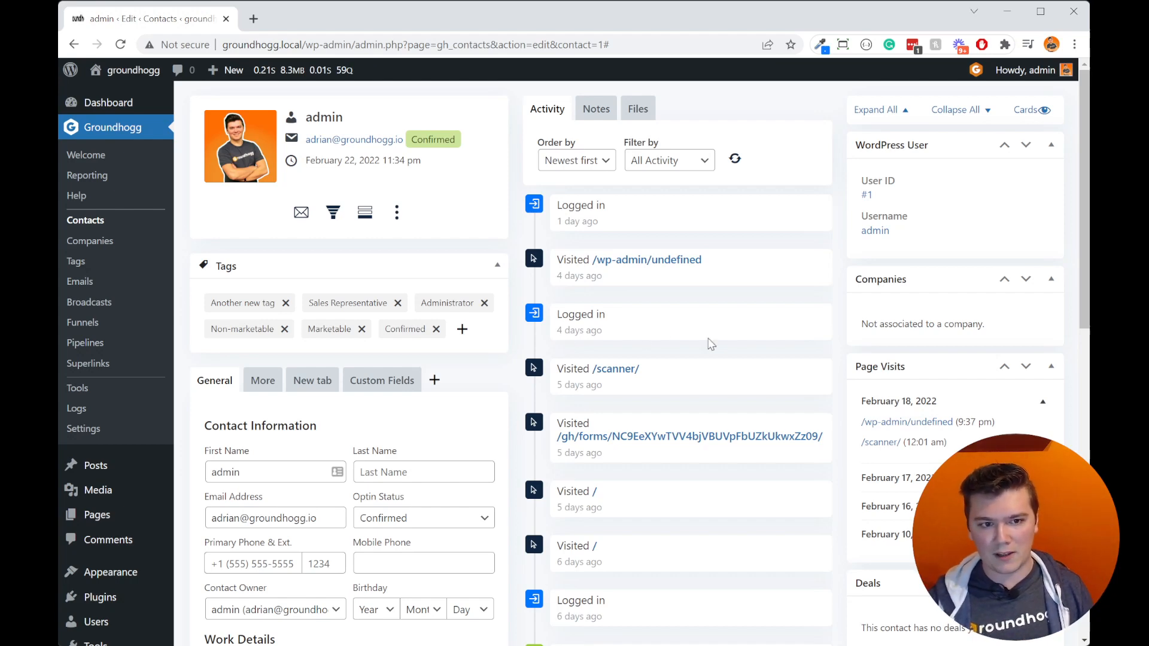
{"action": "scroll", "coordinate": [710, 342], "scroll_direction": "down", "scroll_amount": 8}
{"action": "scroll", "coordinate": [727, 354], "scroll_direction": "up", "scroll_amount": 8}
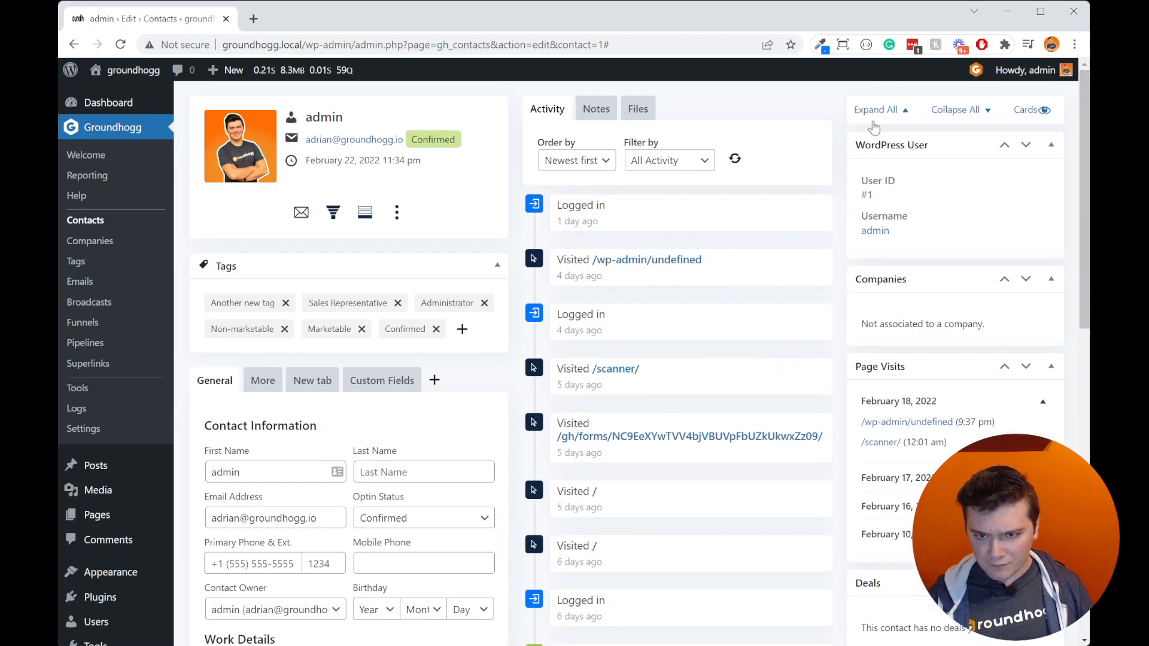
{"action": "left_click_drag", "start_coordinate": [962, 359], "coordinate": [955, 405]}
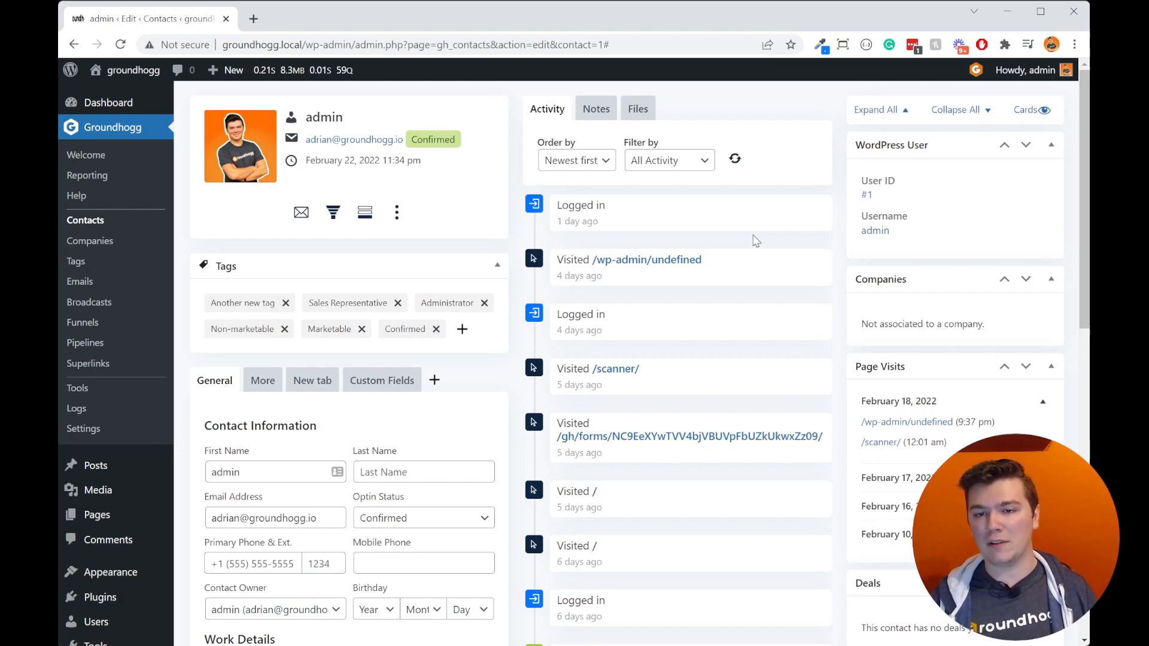
{"action": "scroll", "coordinate": [808, 257], "scroll_direction": "down", "scroll_amount": 3}
{"action": "scroll", "coordinate": [857, 273], "scroll_direction": "up", "scroll_amount": 3}
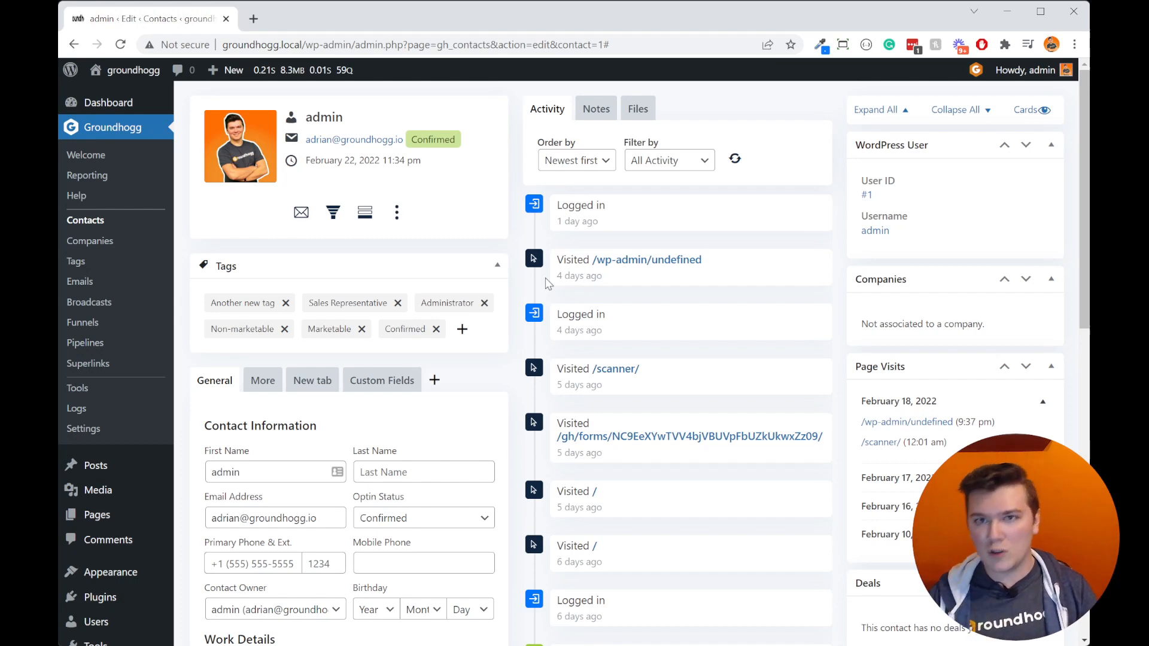
Step: Open the Realmix company record and view the media library images for its logo, closing without choosing one
{"action": "left_click", "coordinate": [97, 242]}
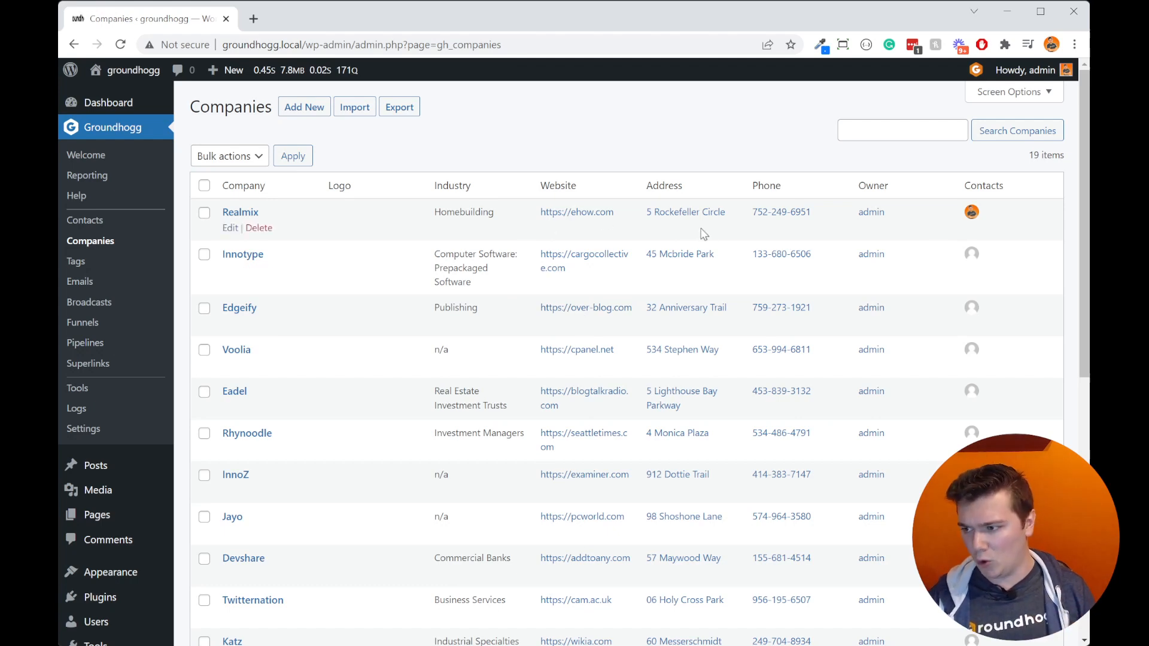
{"action": "left_click", "coordinate": [240, 212]}
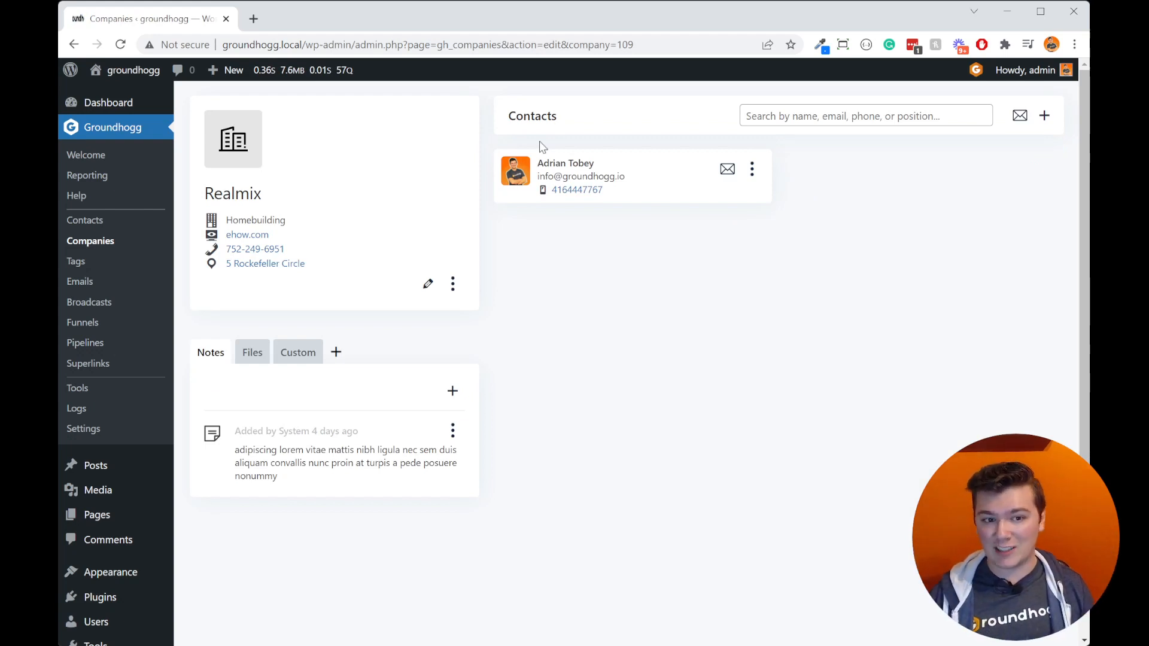
{"action": "left_click", "coordinate": [242, 139]}
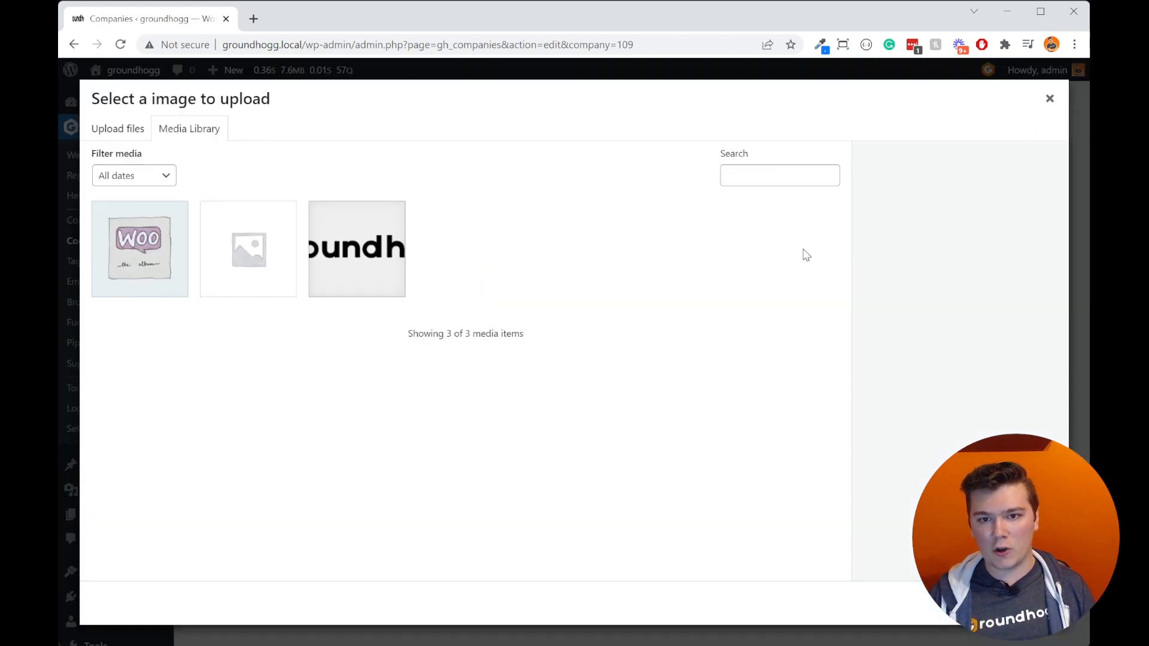
{"action": "left_click", "coordinate": [1049, 99]}
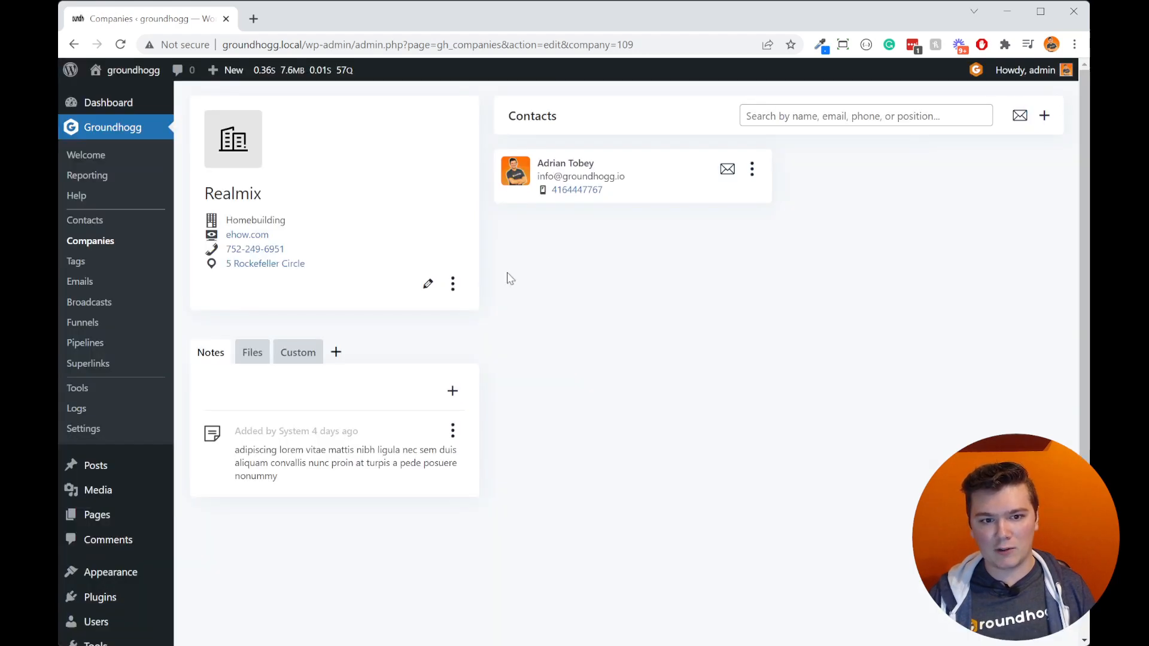
Step: Review the editable details of the Realmix company, including industry, address and owner, and cancel without saving
{"action": "left_click", "coordinate": [422, 286]}
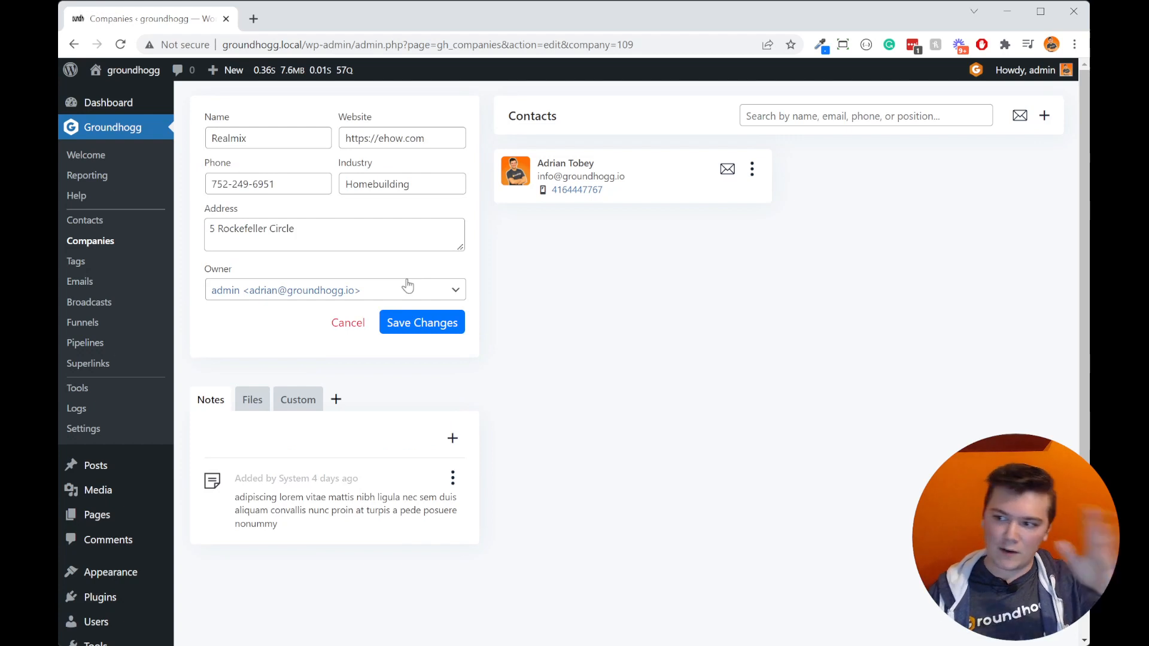
{"action": "left_click", "coordinate": [352, 324]}
{"action": "left_click", "coordinate": [425, 283]}
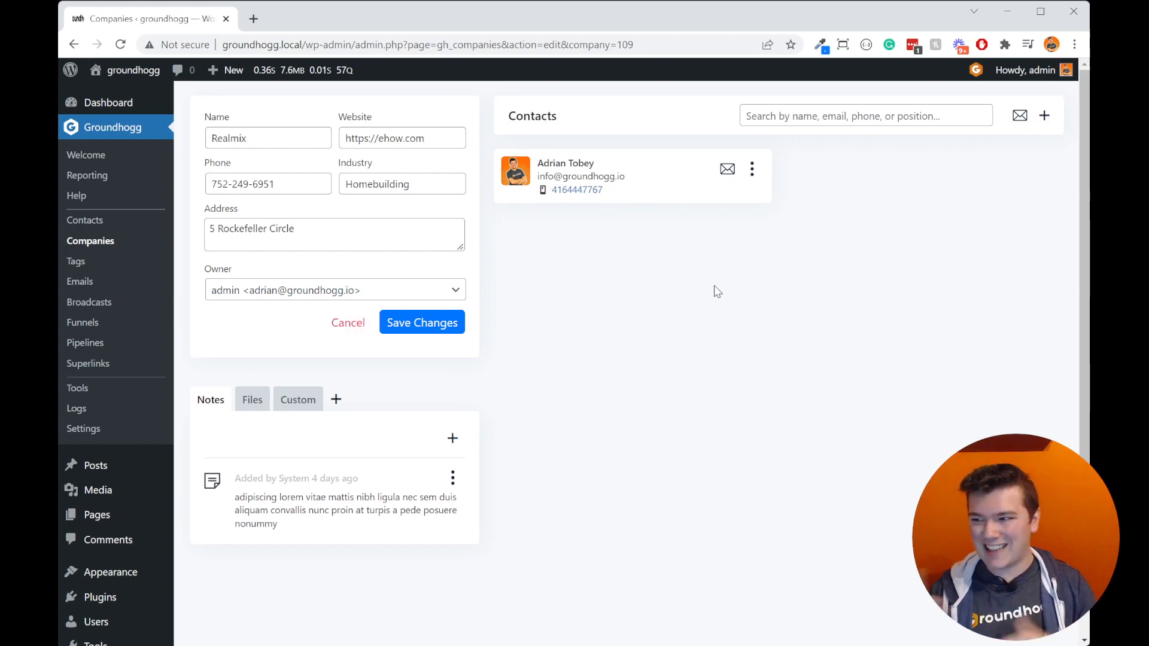
{"action": "left_click", "coordinate": [353, 323]}
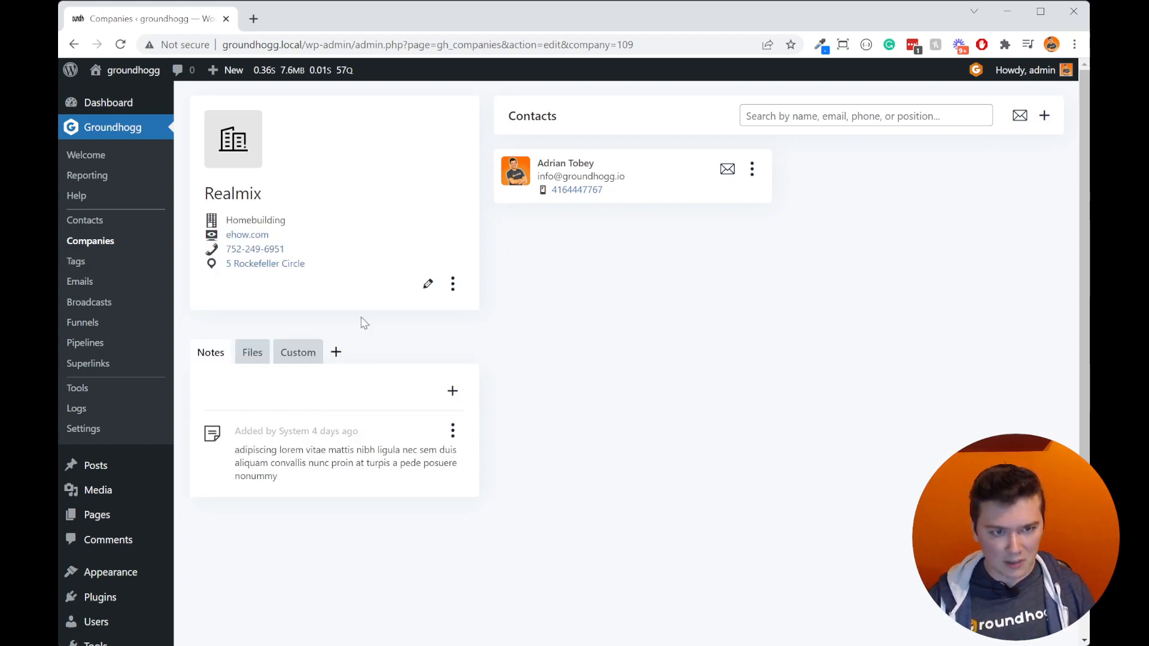
Step: View the Realmix company's notes, files and custom field sections
{"action": "left_click", "coordinate": [248, 354]}
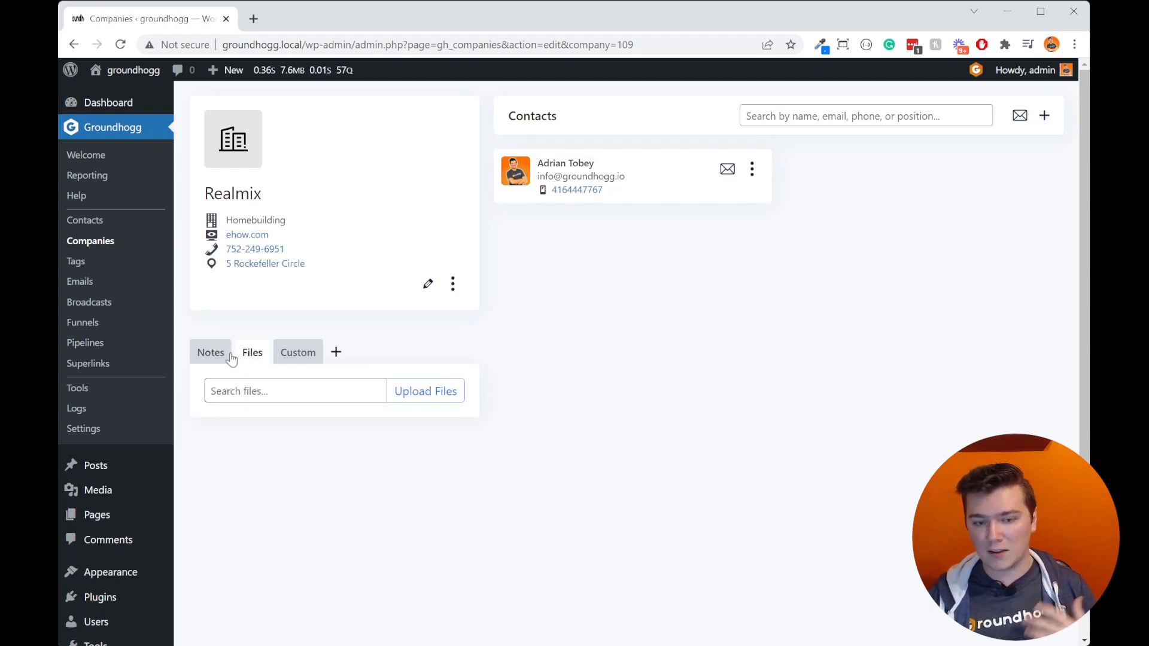
{"action": "left_click", "coordinate": [212, 359]}
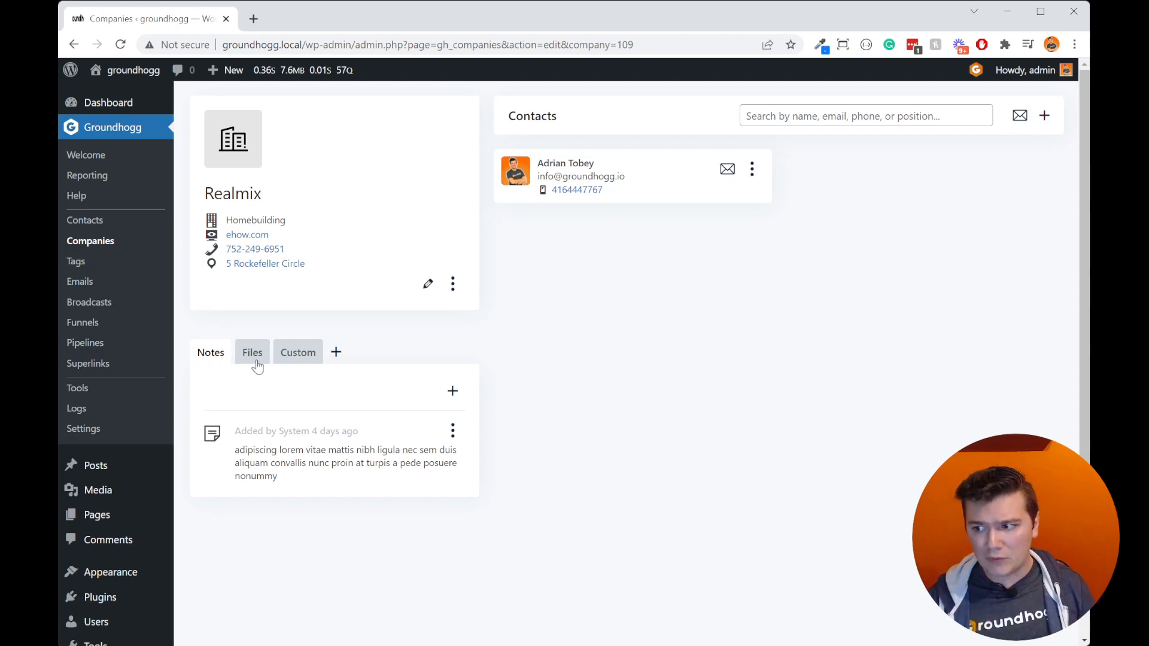
{"action": "left_click", "coordinate": [256, 359]}
{"action": "left_click", "coordinate": [212, 354]}
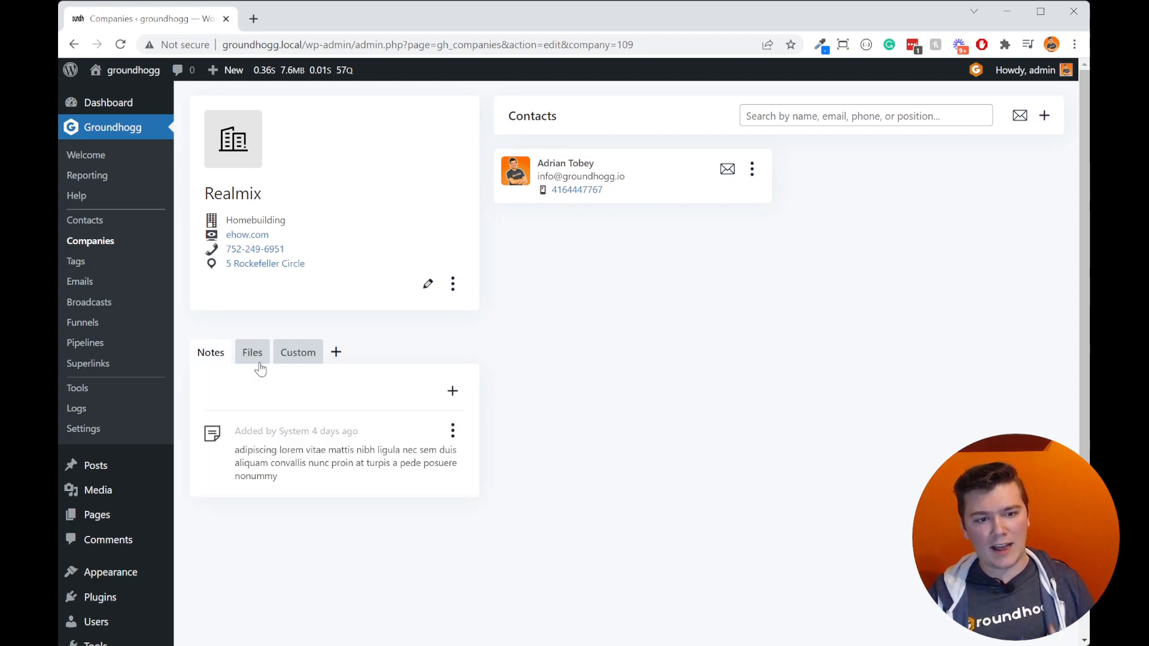
{"action": "left_click", "coordinate": [308, 369]}
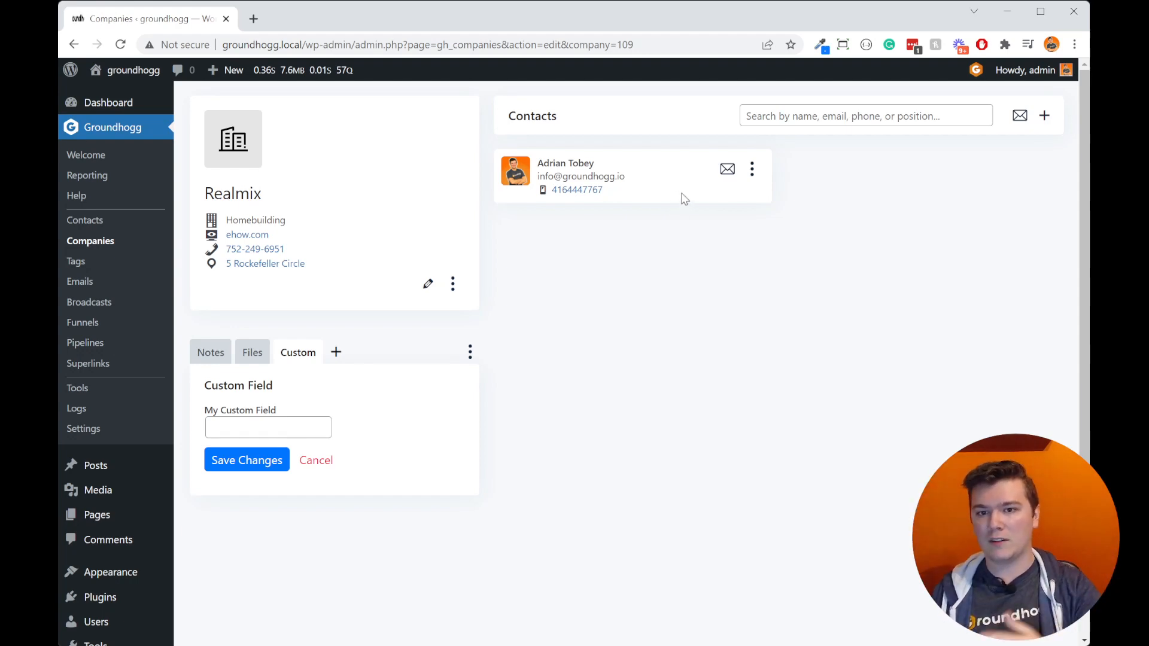
Step: Associate two existing contacts from the contact list with the Realmix company
{"action": "left_click", "coordinate": [1046, 117]}
{"action": "left_click", "coordinate": [1017, 146]}
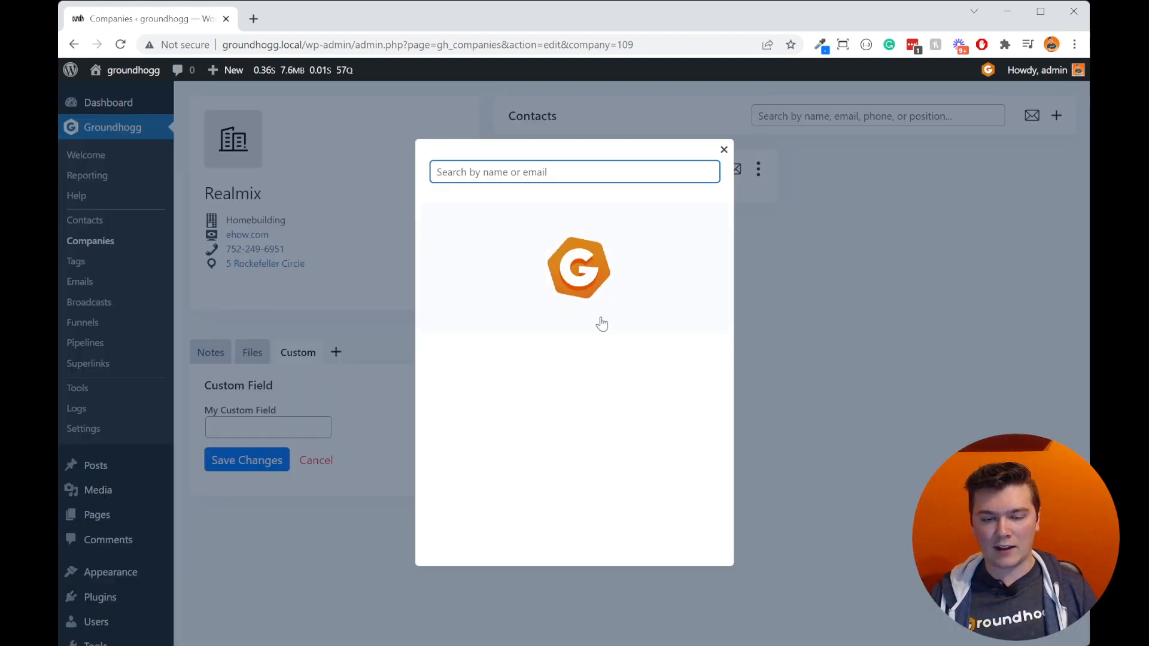
{"action": "scroll", "coordinate": [616, 451], "scroll_direction": "down", "scroll_amount": 1}
{"action": "scroll", "coordinate": [616, 451], "scroll_direction": "up", "scroll_amount": 1}
{"action": "left_click", "coordinate": [667, 353]}
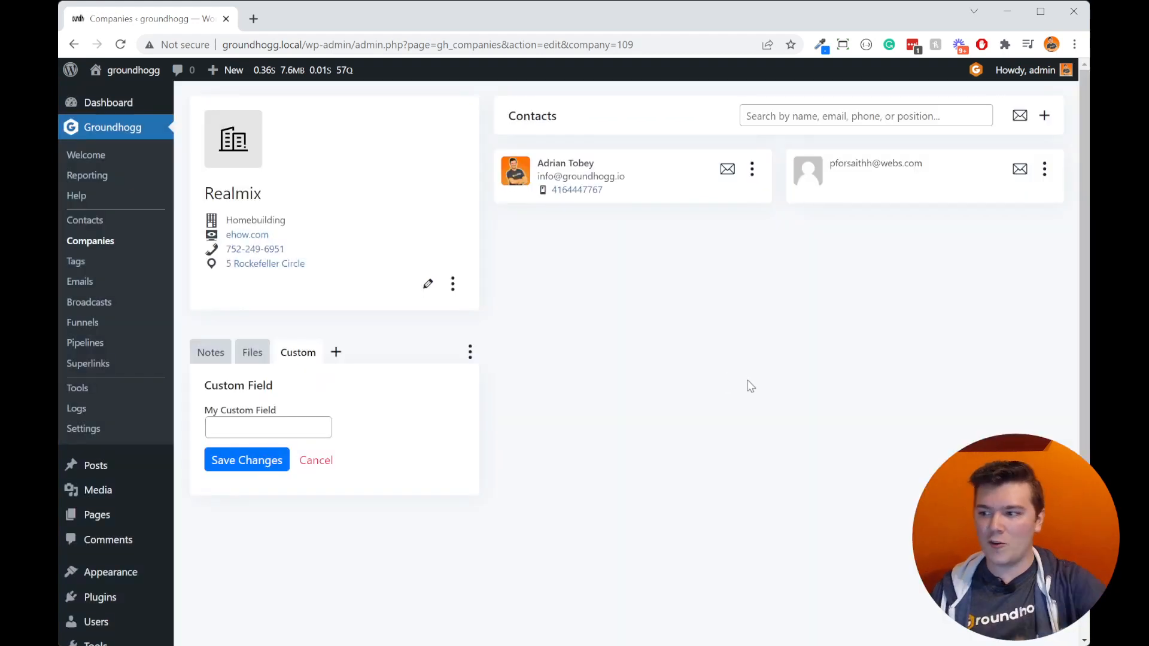
{"action": "left_click", "coordinate": [1045, 116]}
{"action": "left_click", "coordinate": [990, 141]}
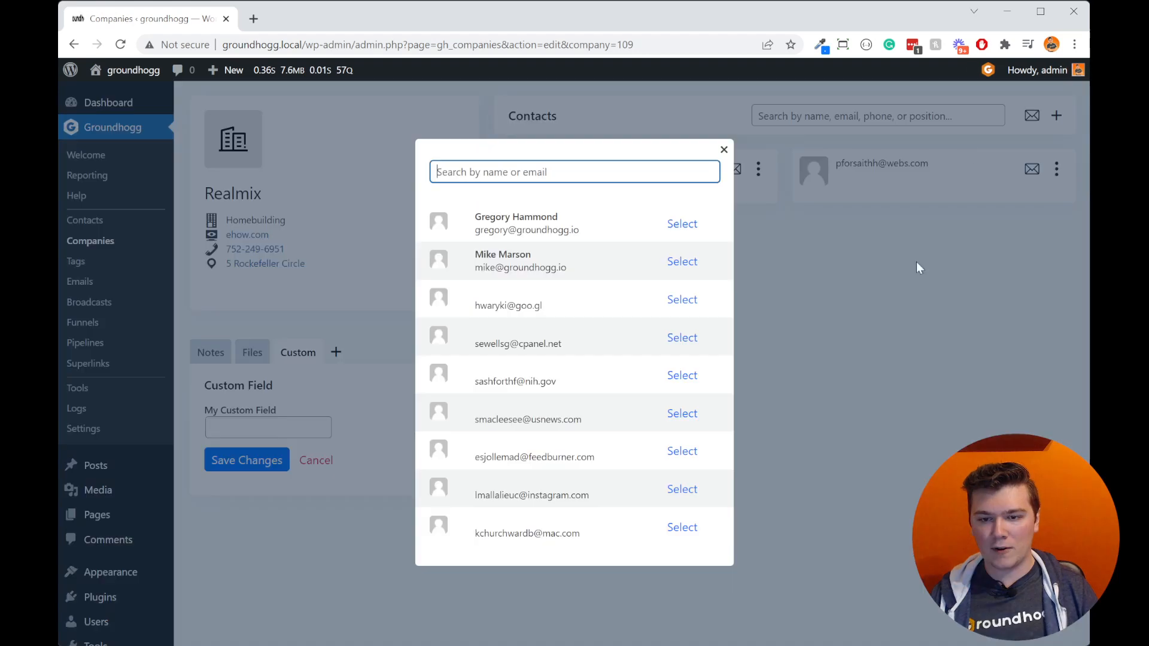
{"action": "left_click", "coordinate": [690, 335]}
Step: Review the new contact form and its form-based alternative for the Realmix company, closing without creating a contact
{"action": "left_click", "coordinate": [1042, 115]}
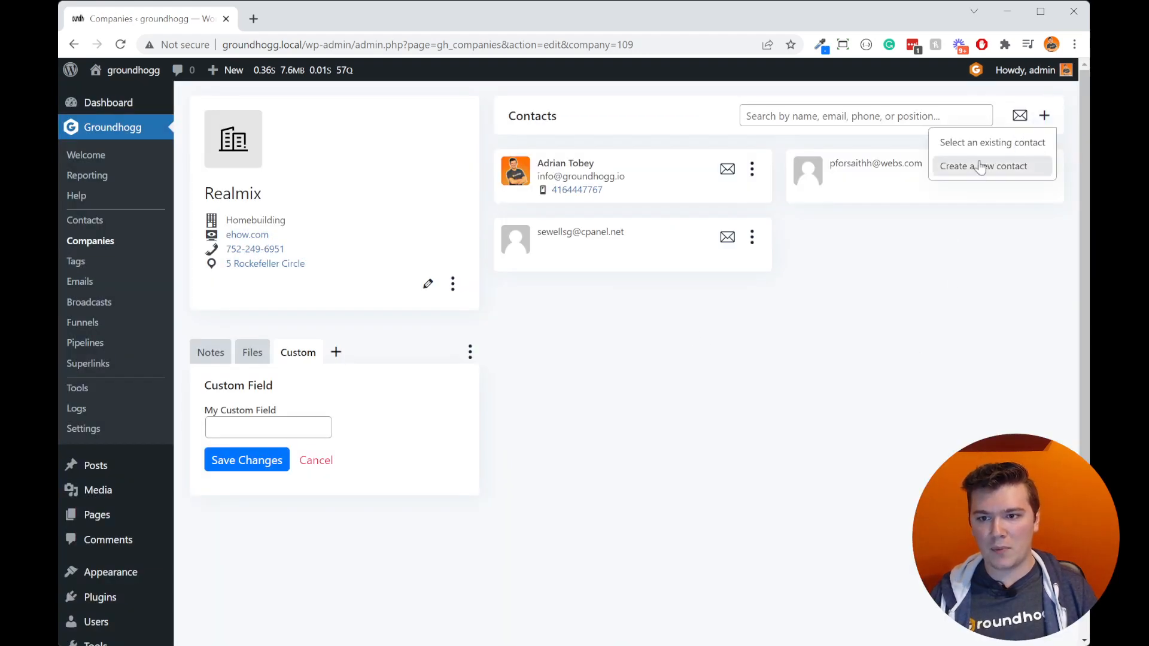
{"action": "left_click", "coordinate": [986, 170]}
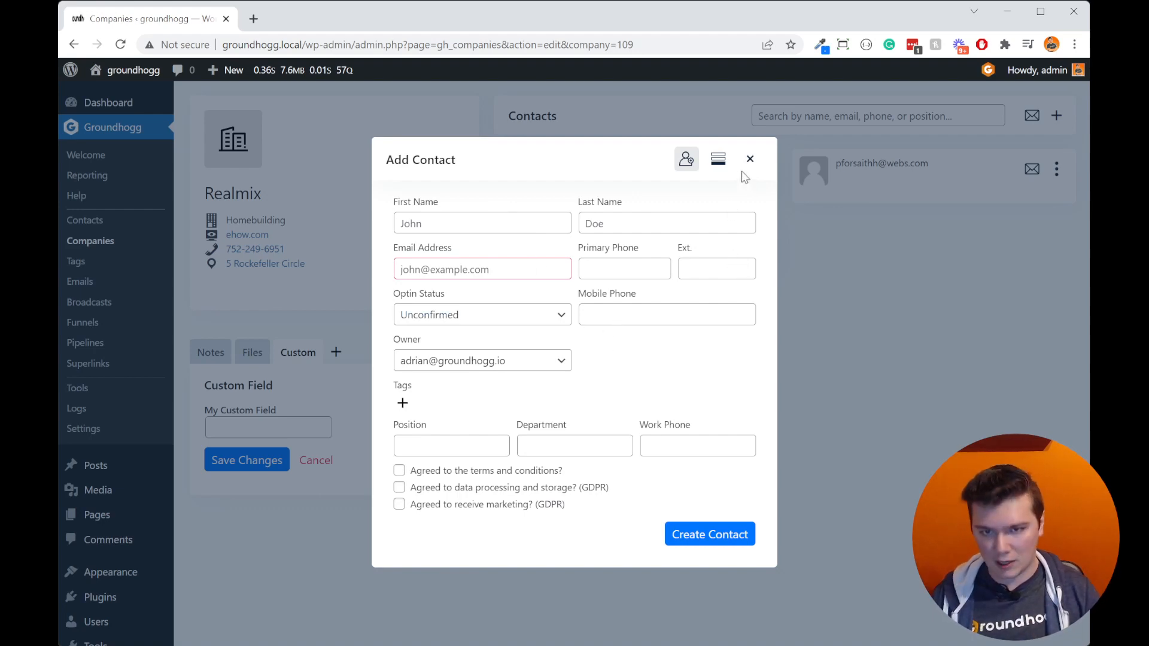
{"action": "left_click", "coordinate": [718, 158]}
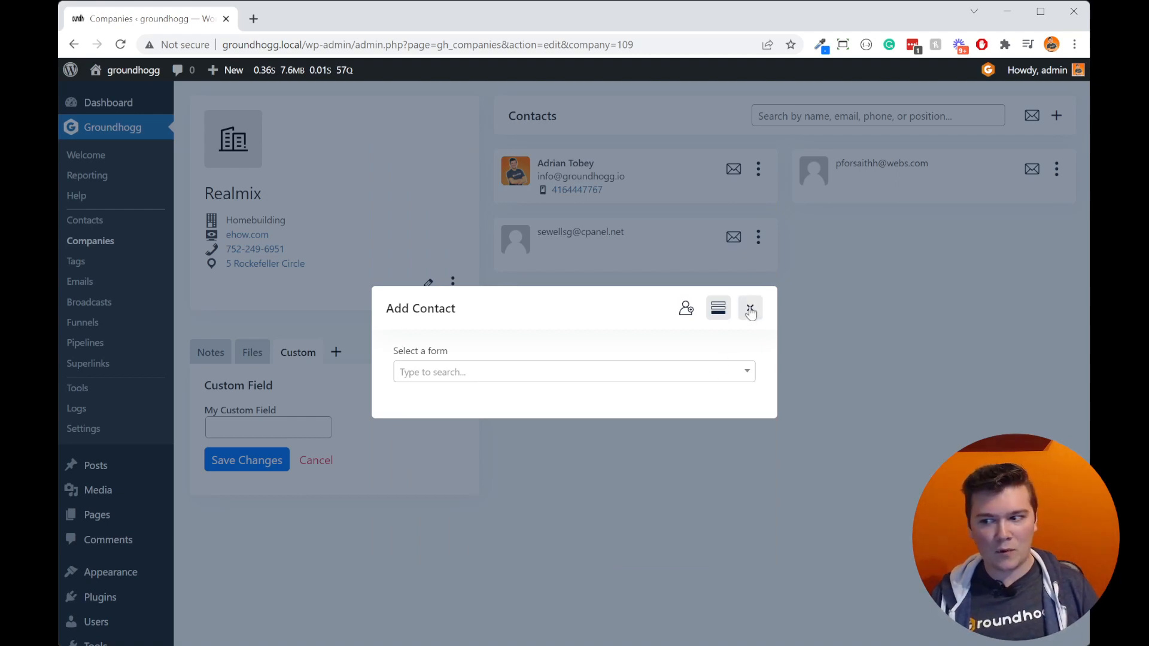
{"action": "left_click", "coordinate": [751, 310]}
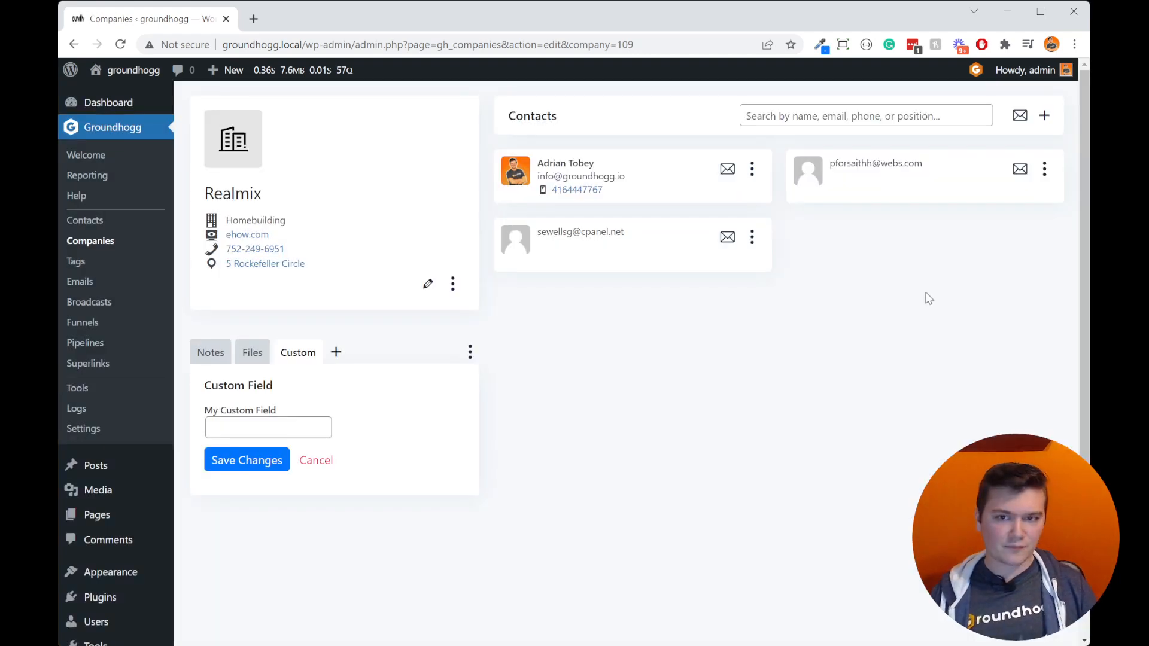
Step: Search the Realmix company's contacts by a contact's first name, and clear the search
{"action": "left_click", "coordinate": [841, 114]}
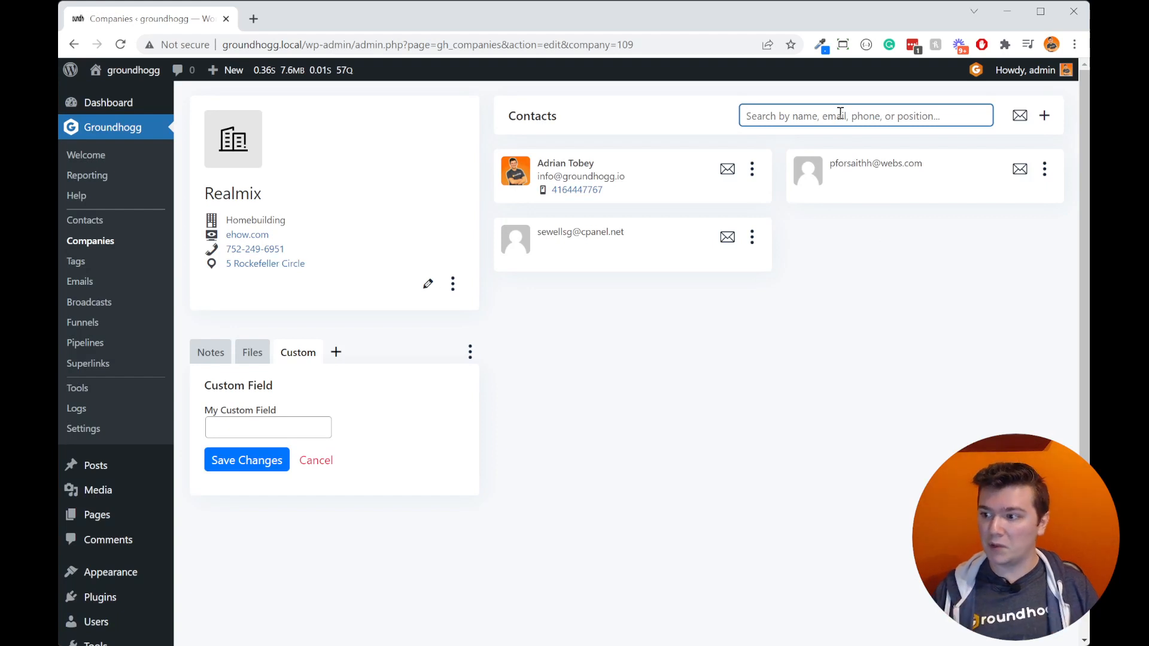
{"action": "type", "text": "Adrian"}
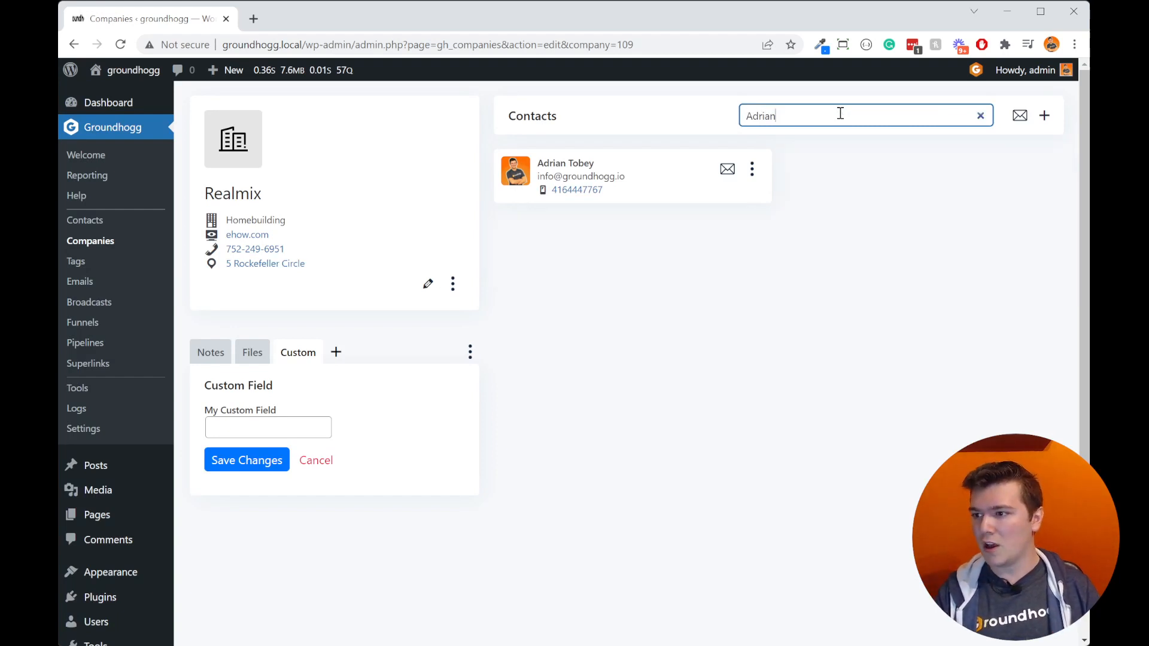
{"action": "key", "text": "BackSpace"}
{"action": "key", "text": "BackSpace"}
{"action": "key", "text": "BackSpace"}
{"action": "key", "text": "BackSpace"}
{"action": "key", "text": "BackSpace"}
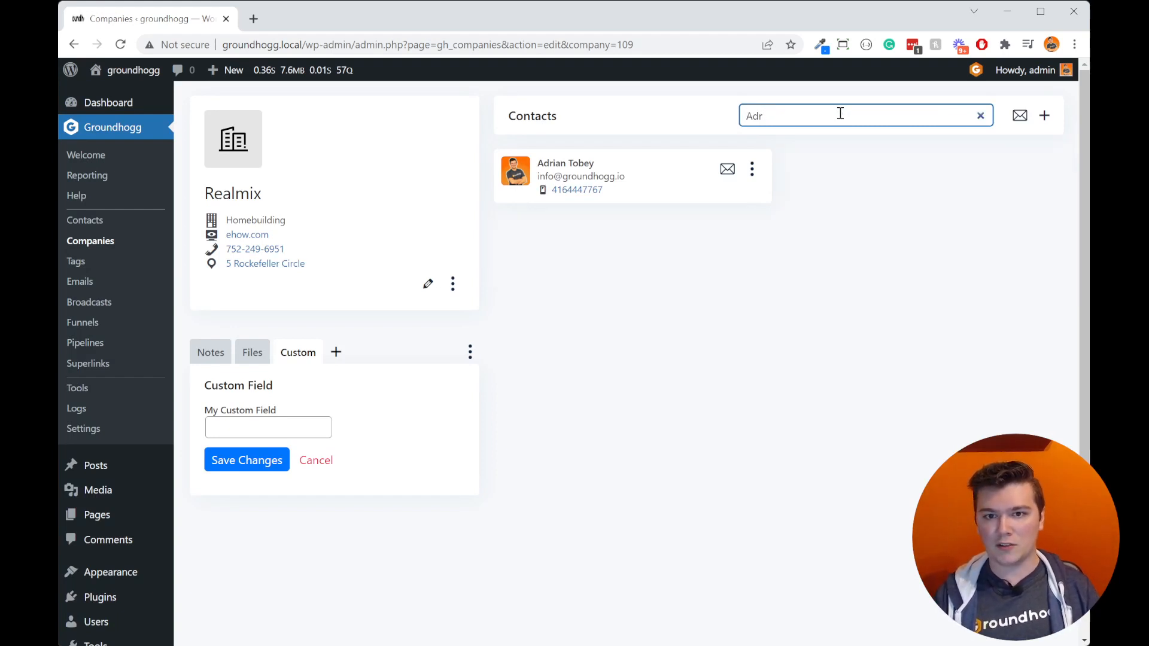
{"action": "key", "text": "BackSpace"}
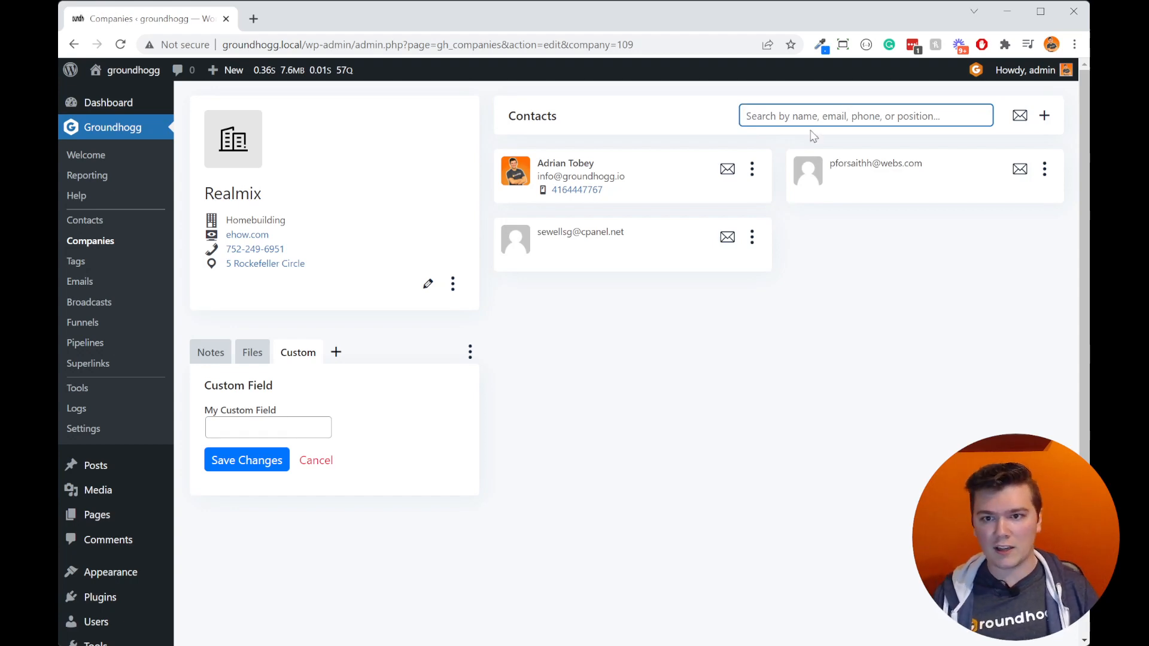
Step: Quick edit the Realmix contact that has a mobile phone, setting the position to CEO - Chief Executive Officer, and save
{"action": "left_click", "coordinate": [752, 170]}
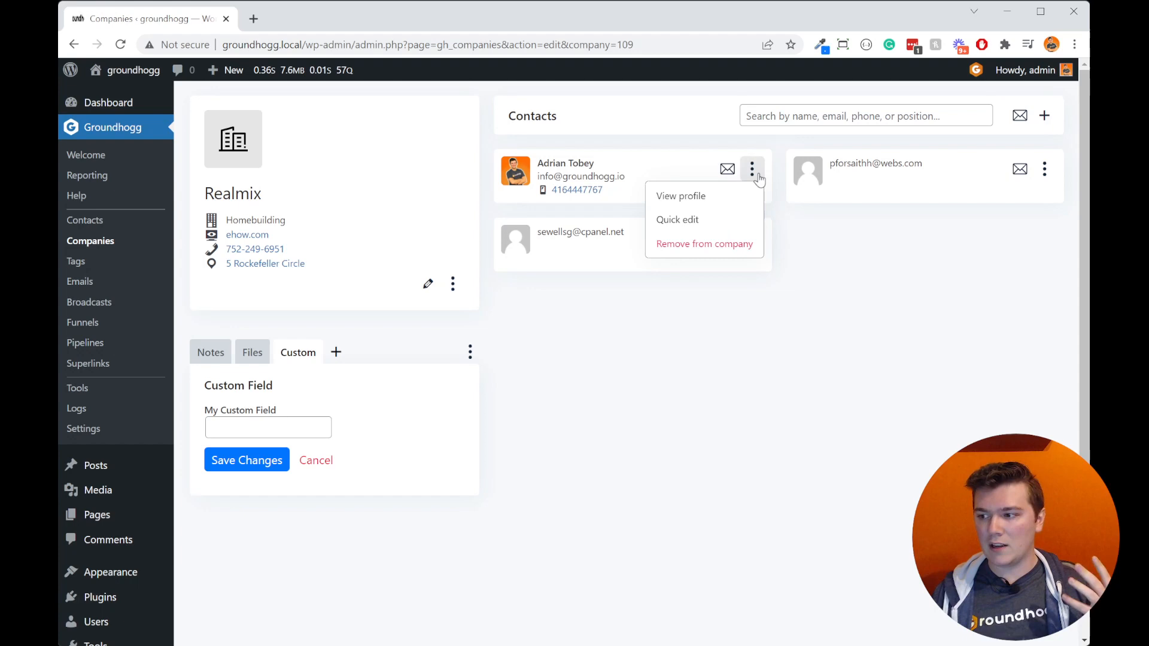
{"action": "left_click", "coordinate": [742, 228]}
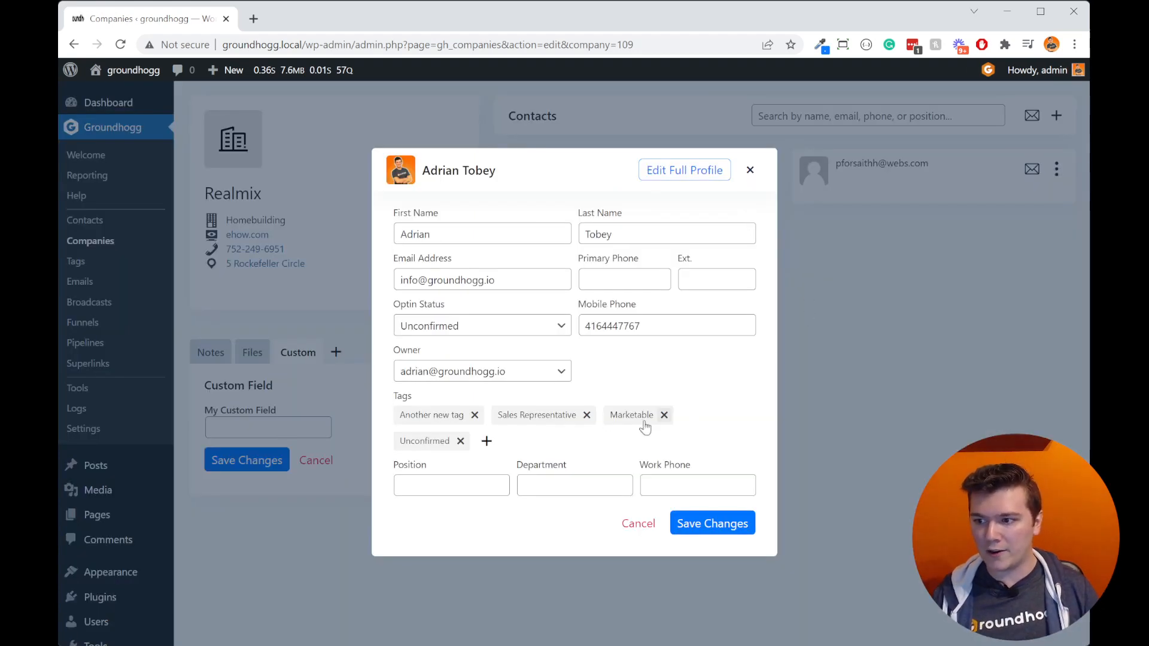
{"action": "left_click", "coordinate": [442, 488]}
{"action": "type", "text": "CEo"}
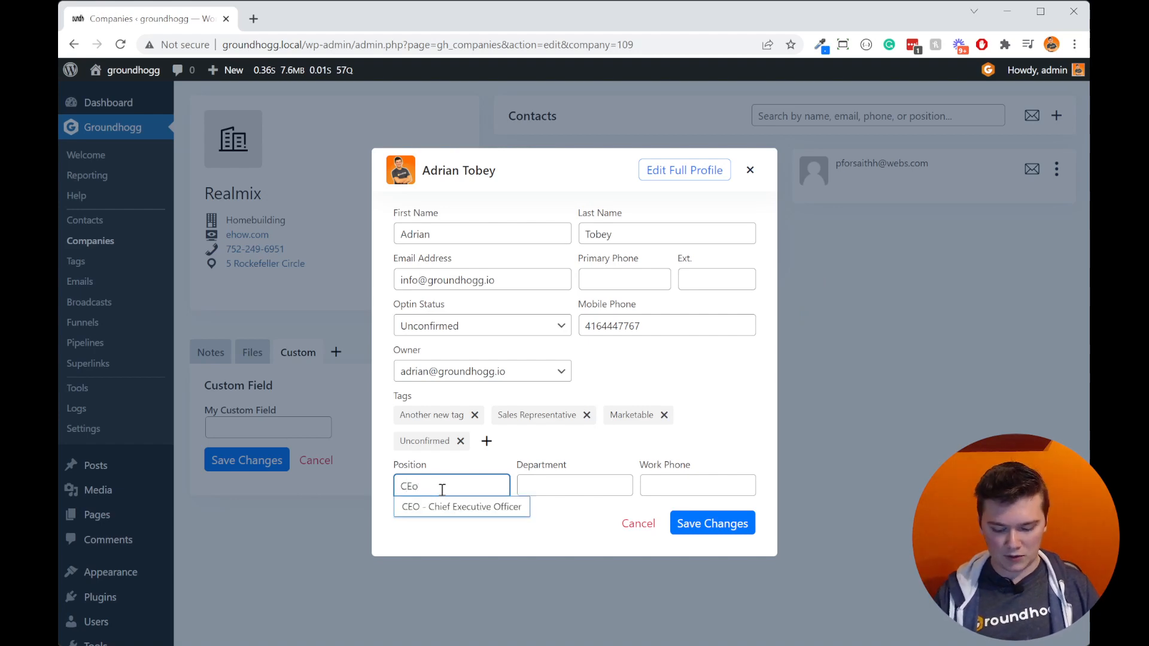
{"action": "key", "text": "Down"}
{"action": "key", "text": "Return"}
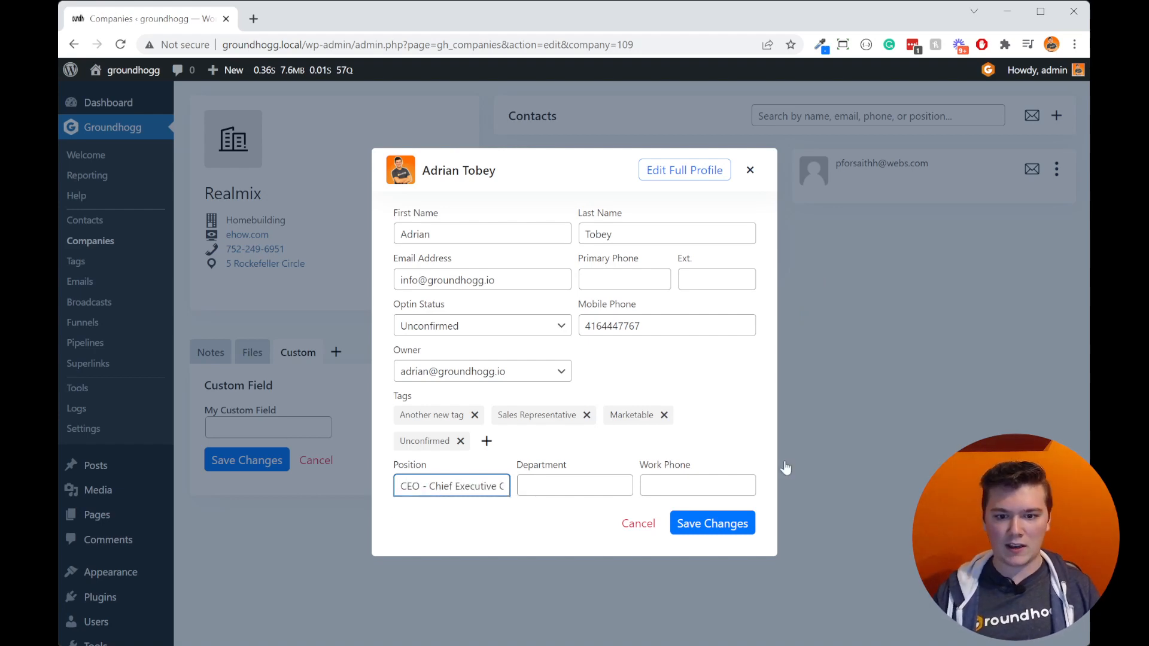
{"action": "left_click", "coordinate": [749, 170]}
Step: Search the Realmix company's contacts by the position CEO
{"action": "left_click", "coordinate": [820, 115]}
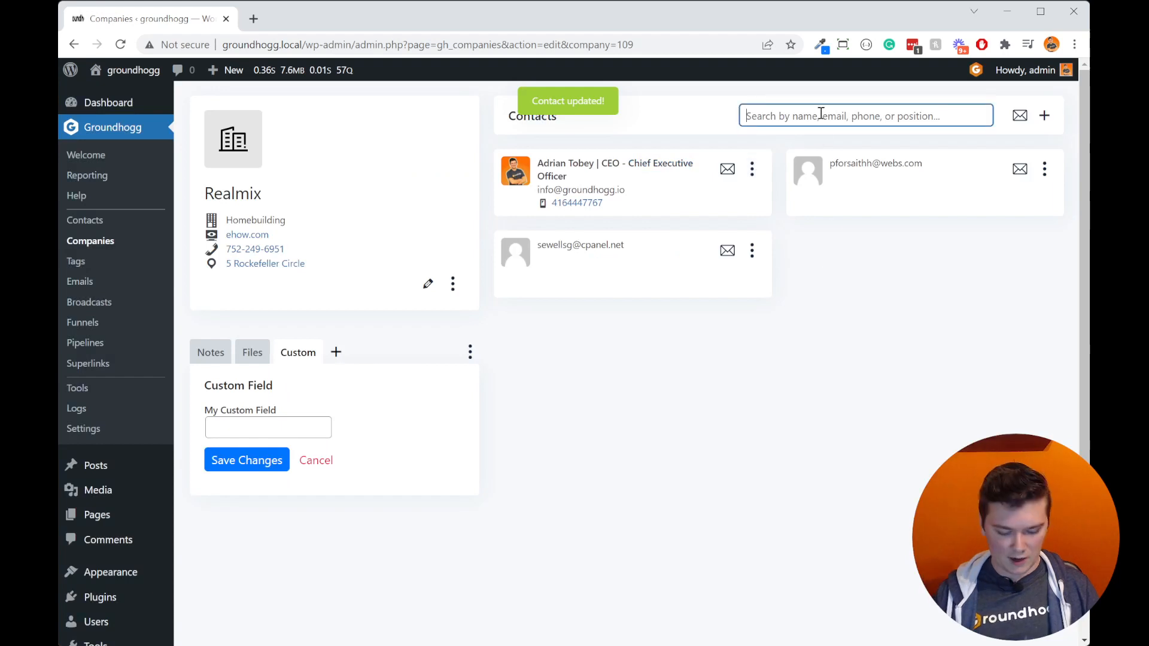
{"action": "type", "text": "CEO"}
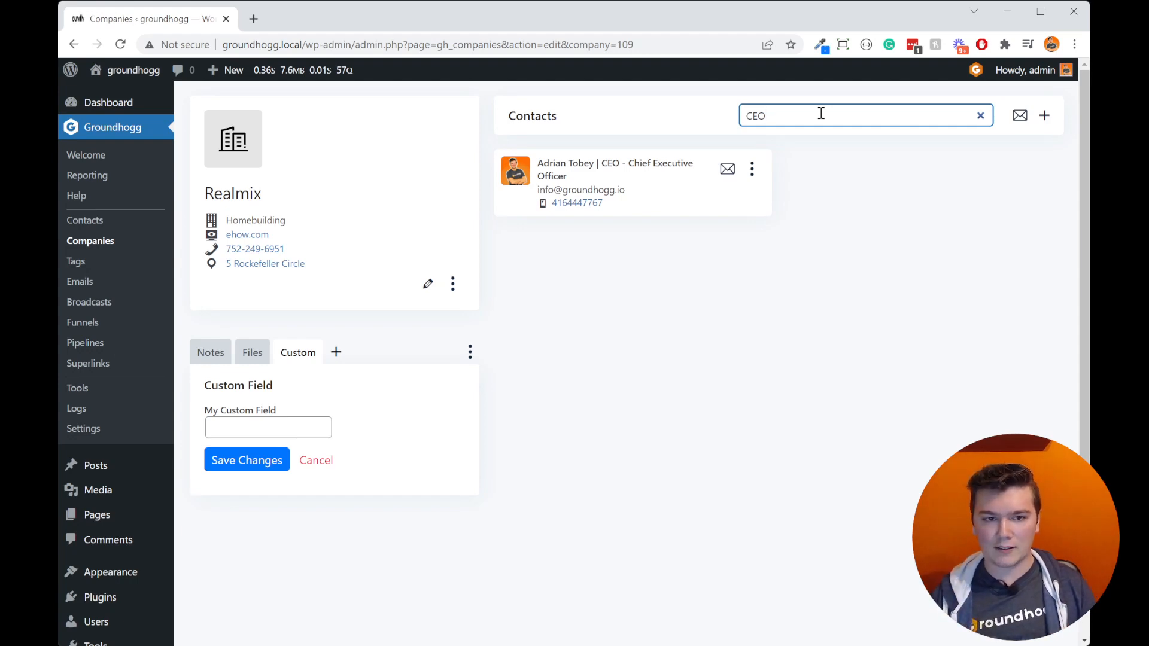
{"action": "left_click", "coordinate": [829, 262]}
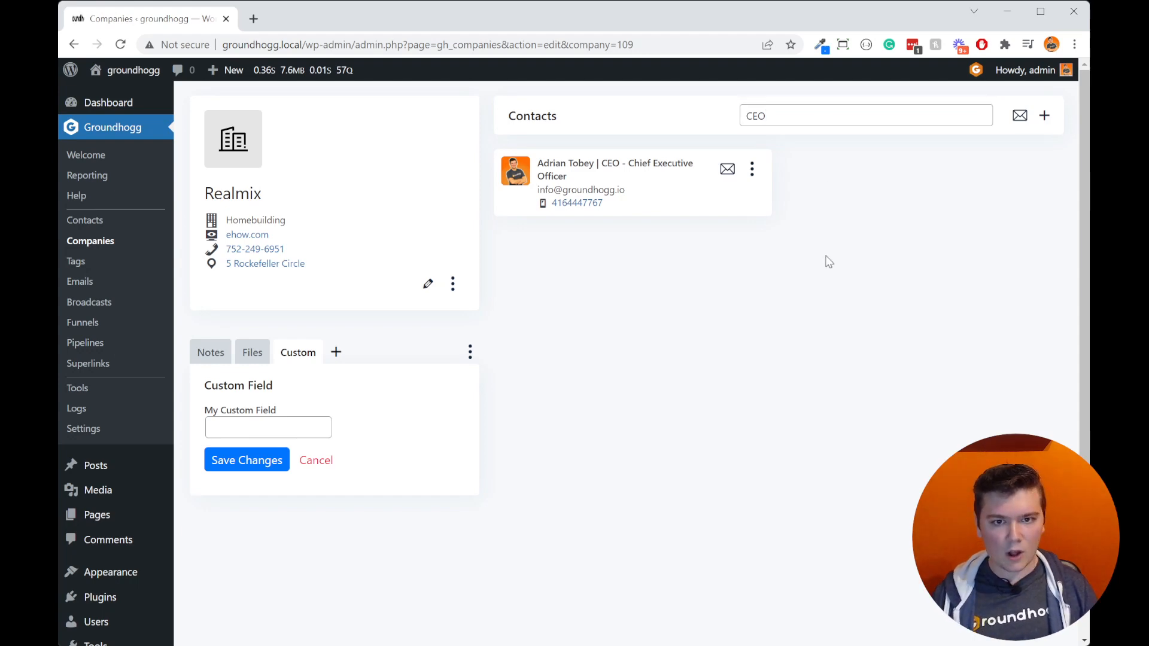